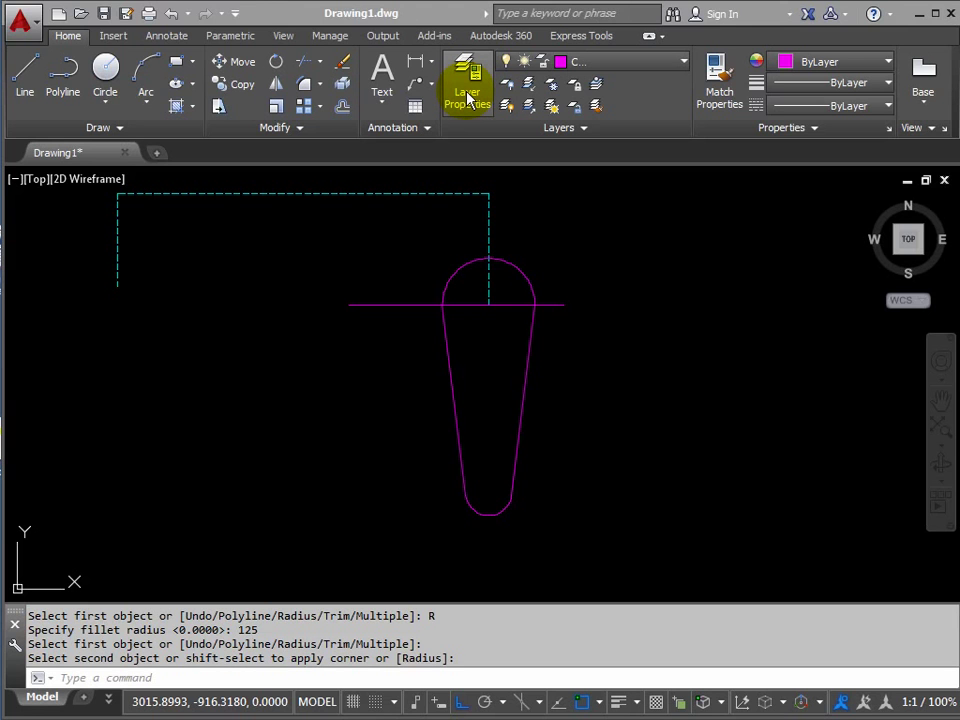
Create a new layer named ARM with the colour green and make it the current layer.
{"action": "left_click", "coordinate": [467, 97]}
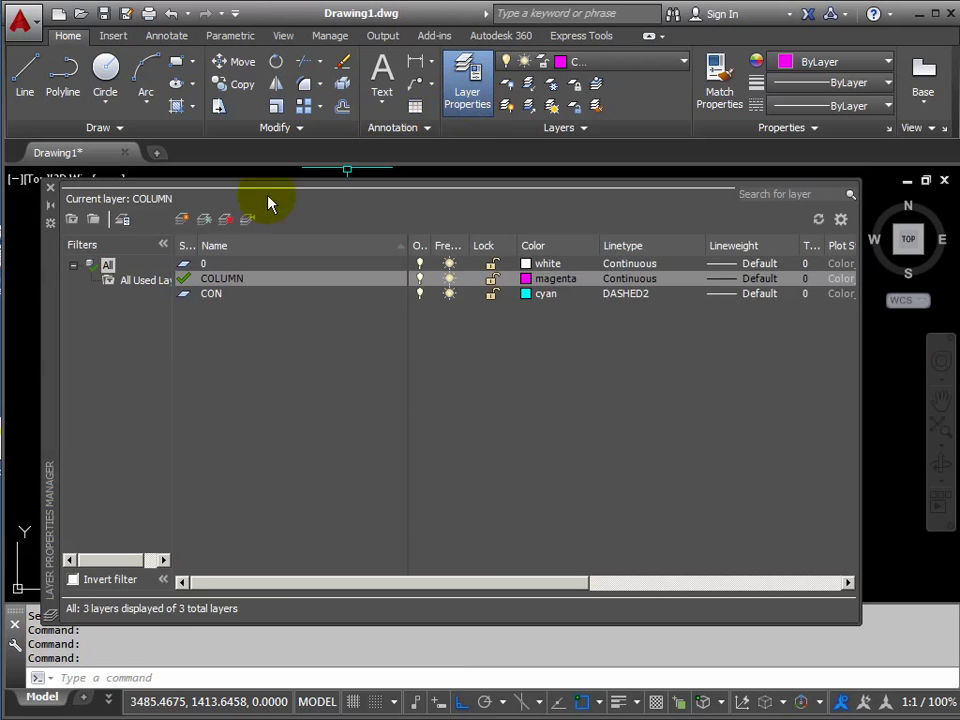
{"action": "left_click", "coordinate": [184, 228]}
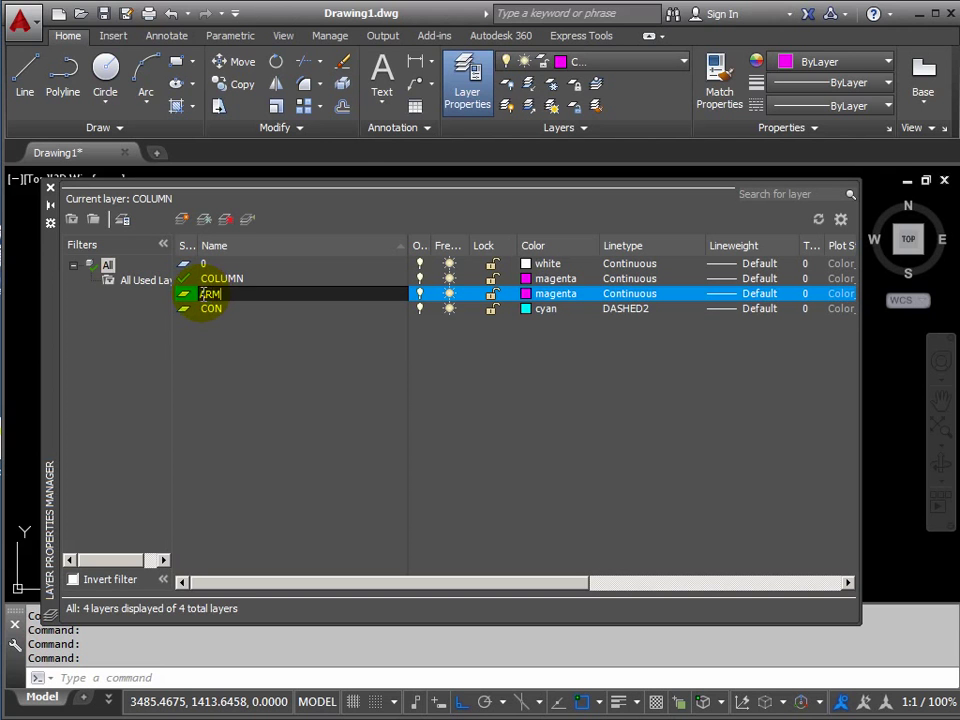
{"action": "left_click", "coordinate": [526, 297]}
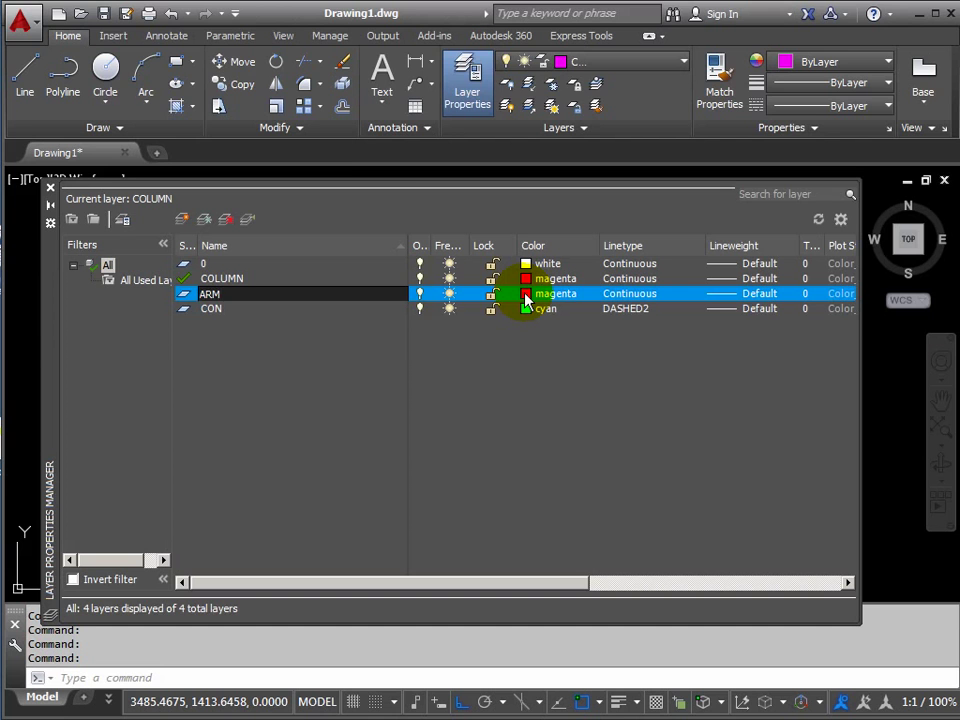
{"action": "left_click", "coordinate": [527, 296]}
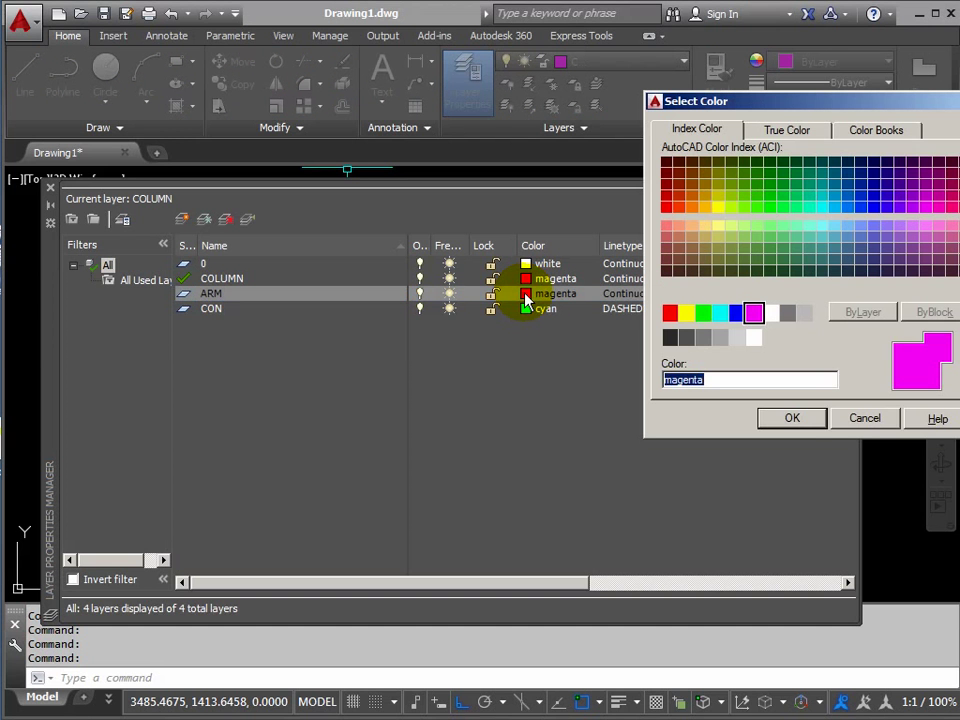
{"action": "left_click", "coordinate": [705, 316]}
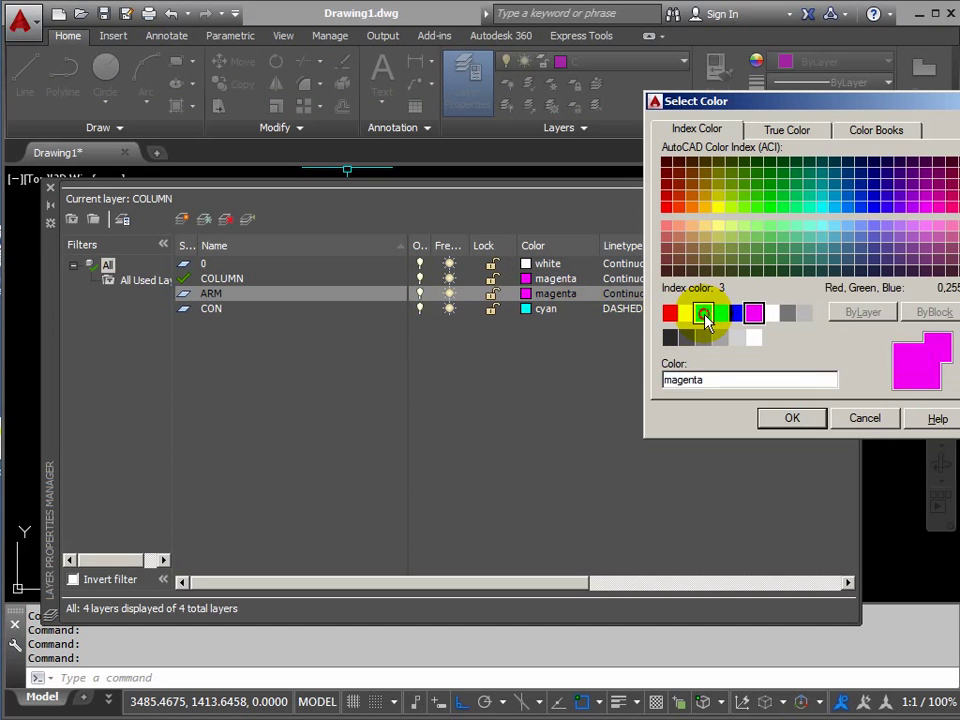
{"action": "left_click", "coordinate": [793, 420]}
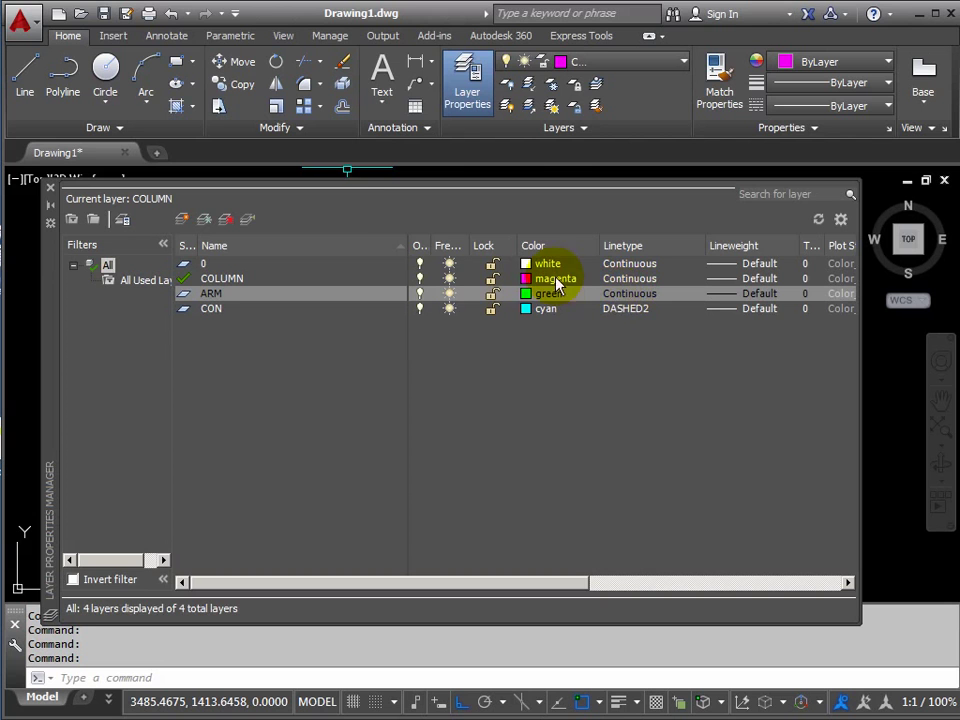
{"action": "left_click", "coordinate": [249, 223]}
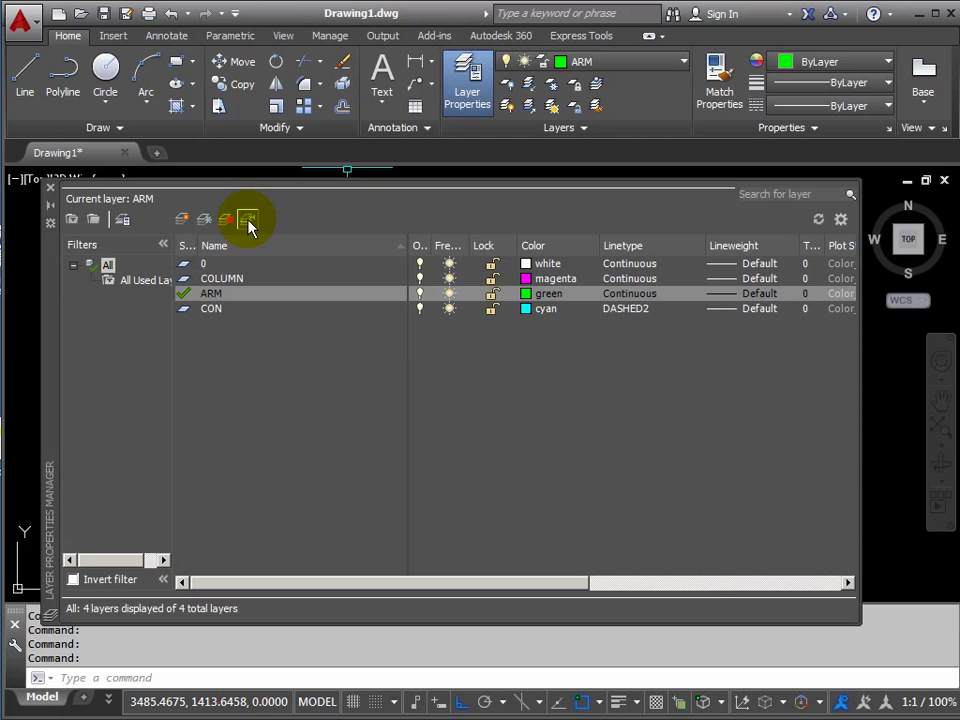
{"action": "left_click", "coordinate": [51, 190]}
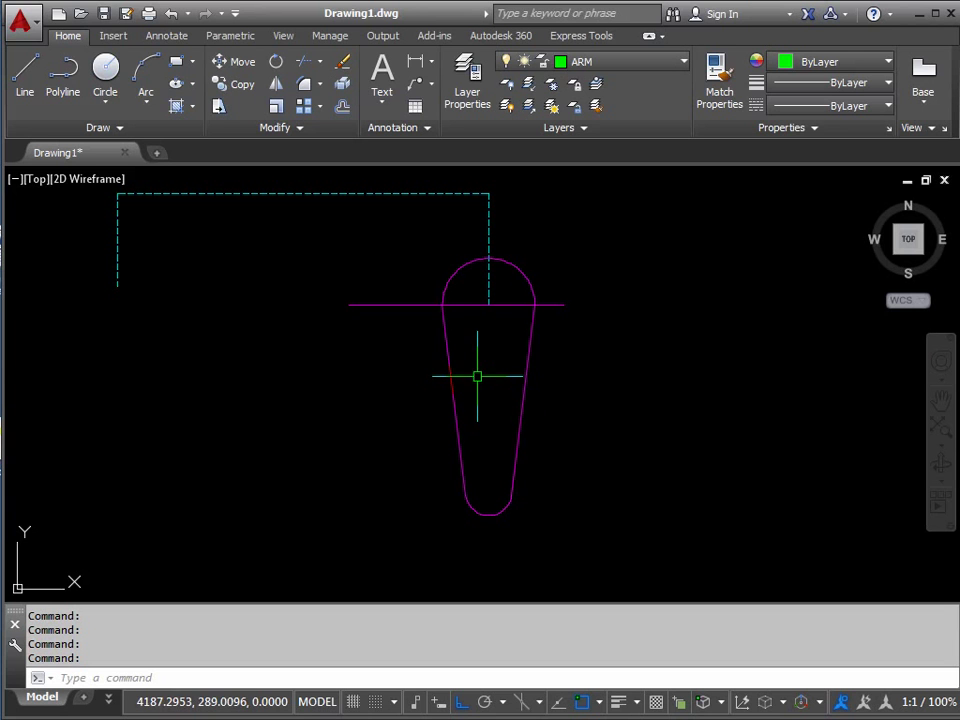
Offset the horizontal line through the column's upper arc by 1000 towards the lower end of the column.
{"action": "mouse_move", "coordinate": [421, 305]}
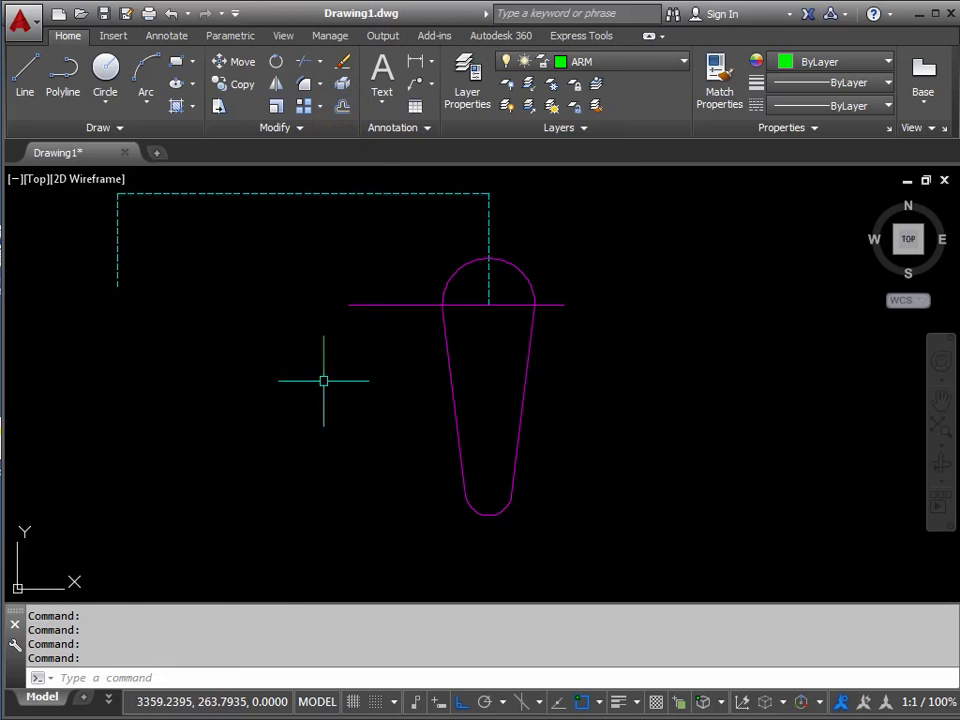
{"action": "left_click", "coordinate": [159, 679]}
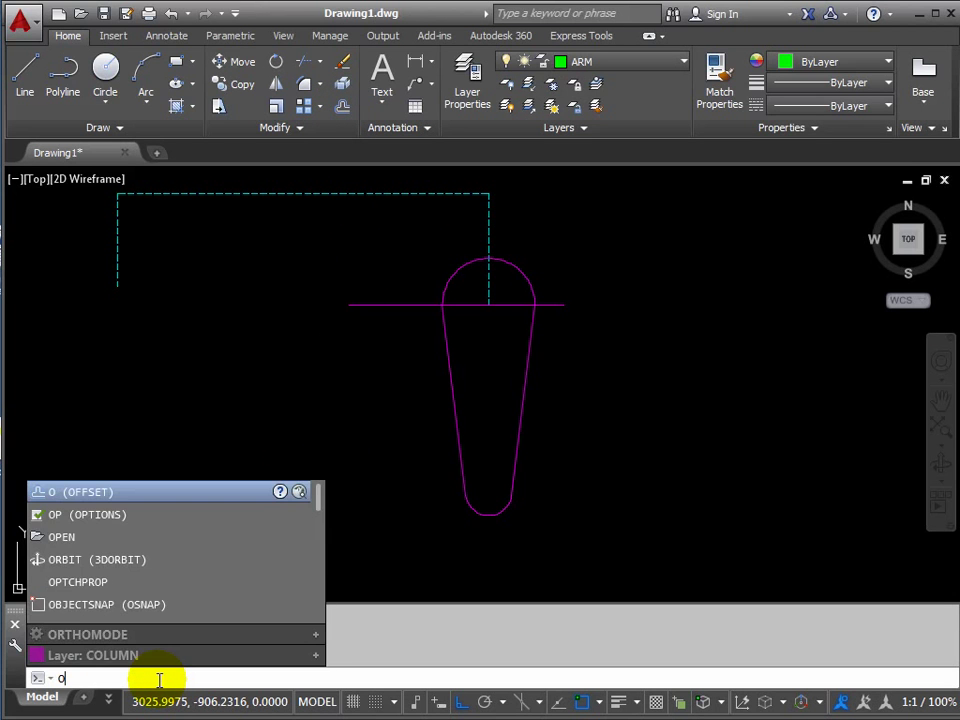
{"action": "type", "text": "o"}
{"action": "key", "text": "Return"}
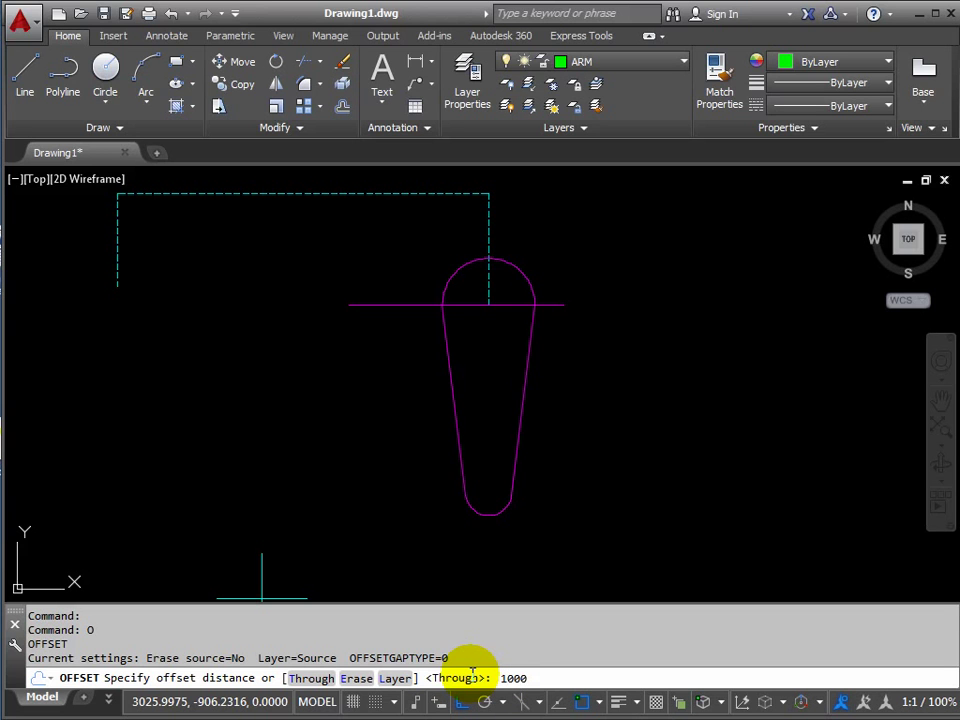
{"action": "key", "text": "Return"}
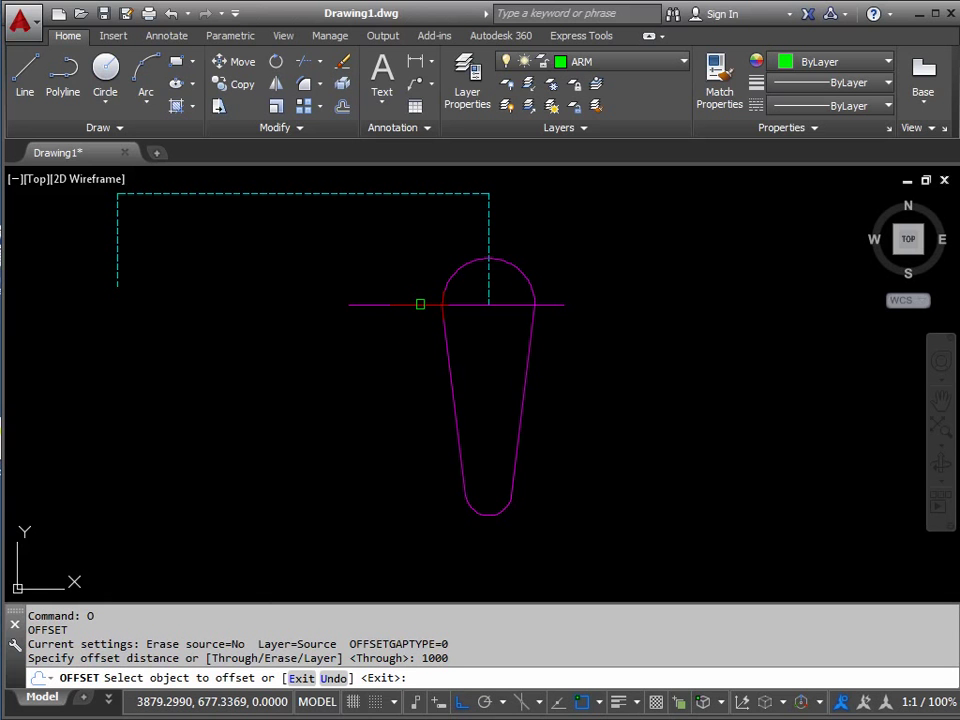
{"action": "left_click", "coordinate": [420, 304]}
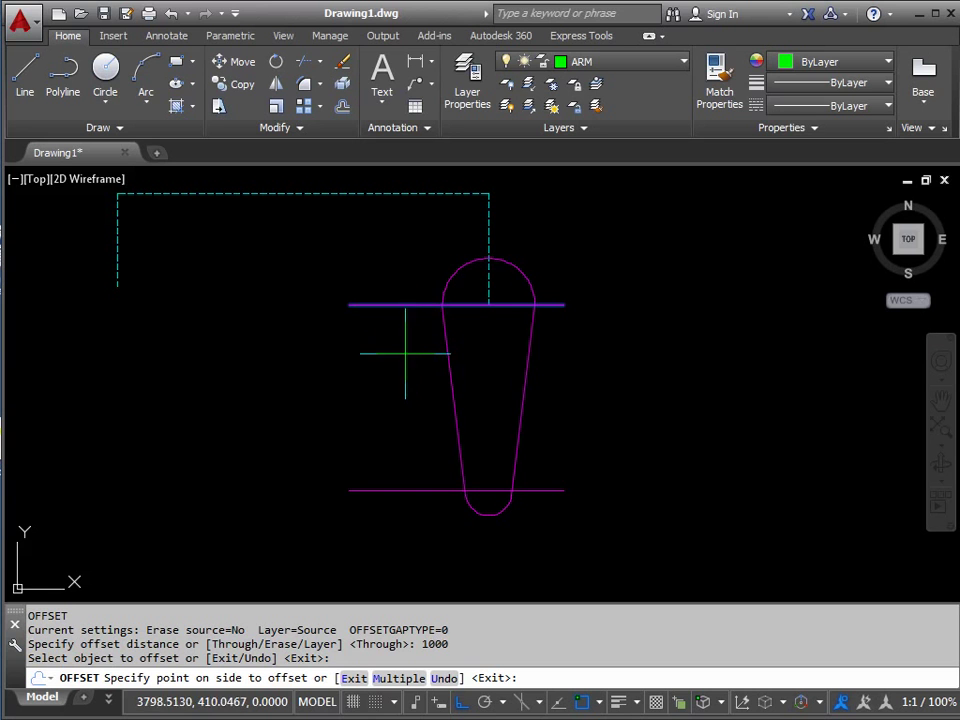
{"action": "middle_click_drag", "start_coordinate": [401, 318], "coordinate": [381, 420]}
{"action": "scroll", "coordinate": [381, 386], "scroll_direction": "down", "scroll_amount": 2}
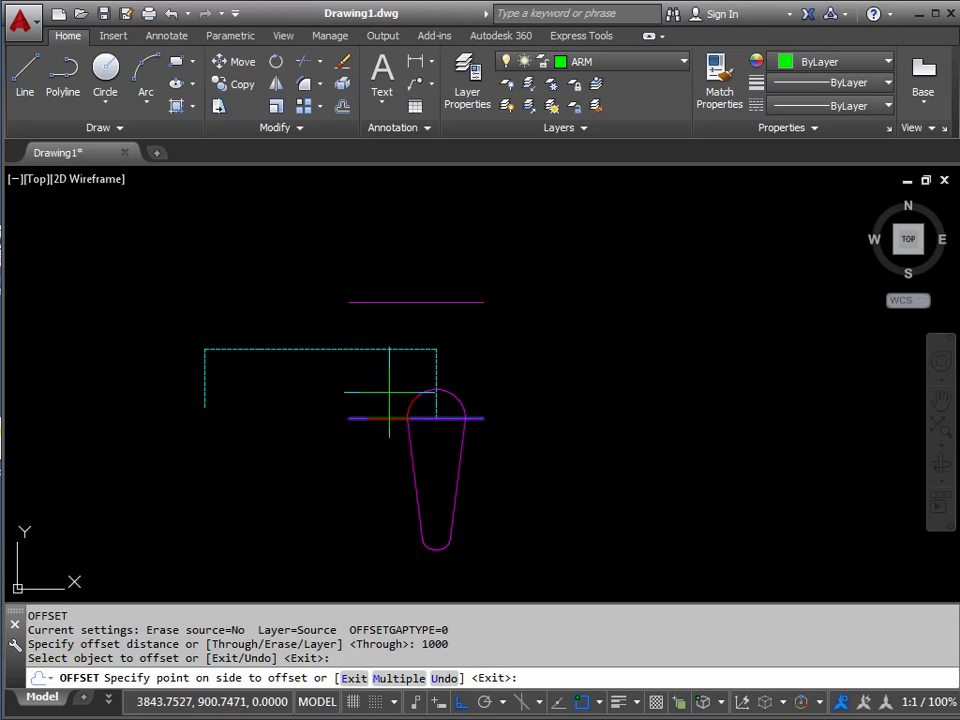
{"action": "mouse_move", "coordinate": [379, 453]}
{"action": "middle_mouse_down"}
{"action": "mouse_move", "coordinate": [431, 369]}
{"action": "mouse_move", "coordinate": [445, 386]}
{"action": "middle_mouse_up"}
{"action": "scroll", "coordinate": [433, 367], "scroll_direction": "up", "scroll_amount": 2}
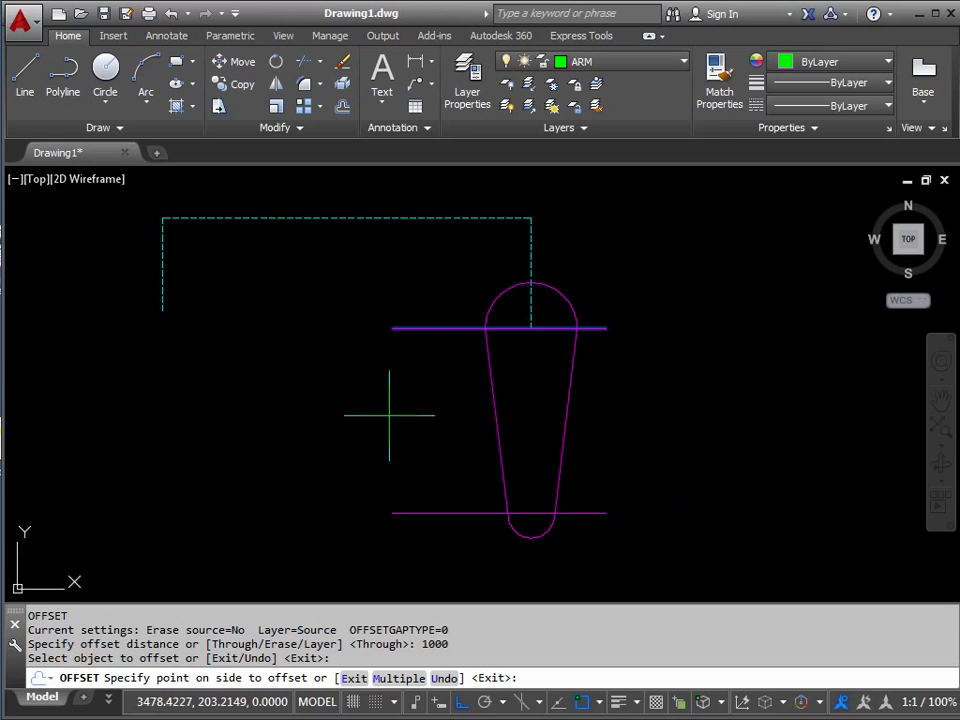
{"action": "left_click", "coordinate": [315, 465]}
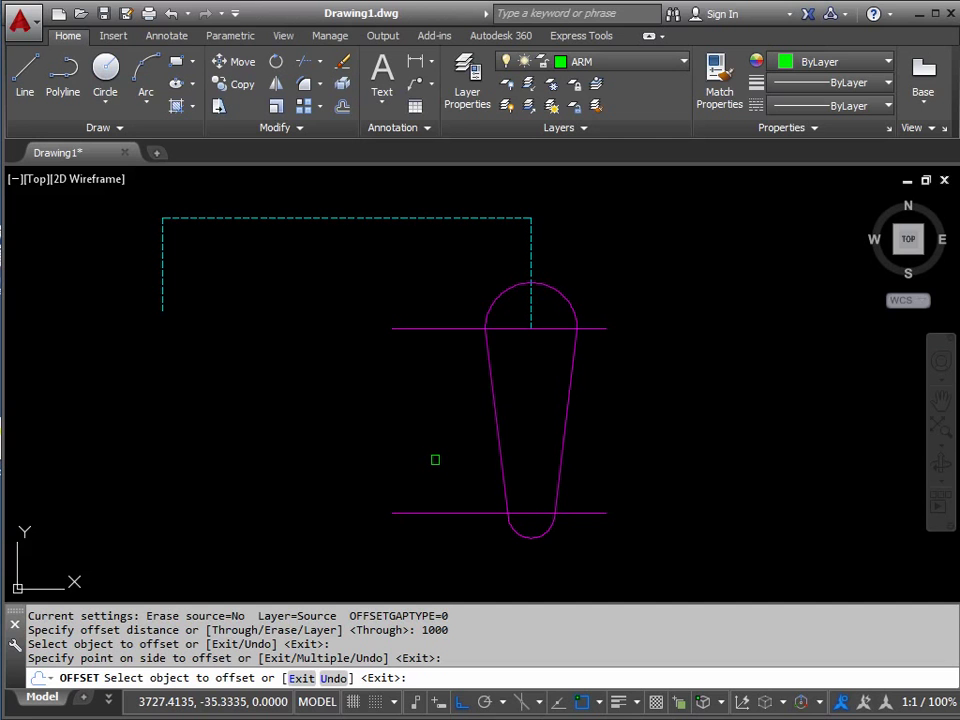
{"action": "key", "text": "Escape"}
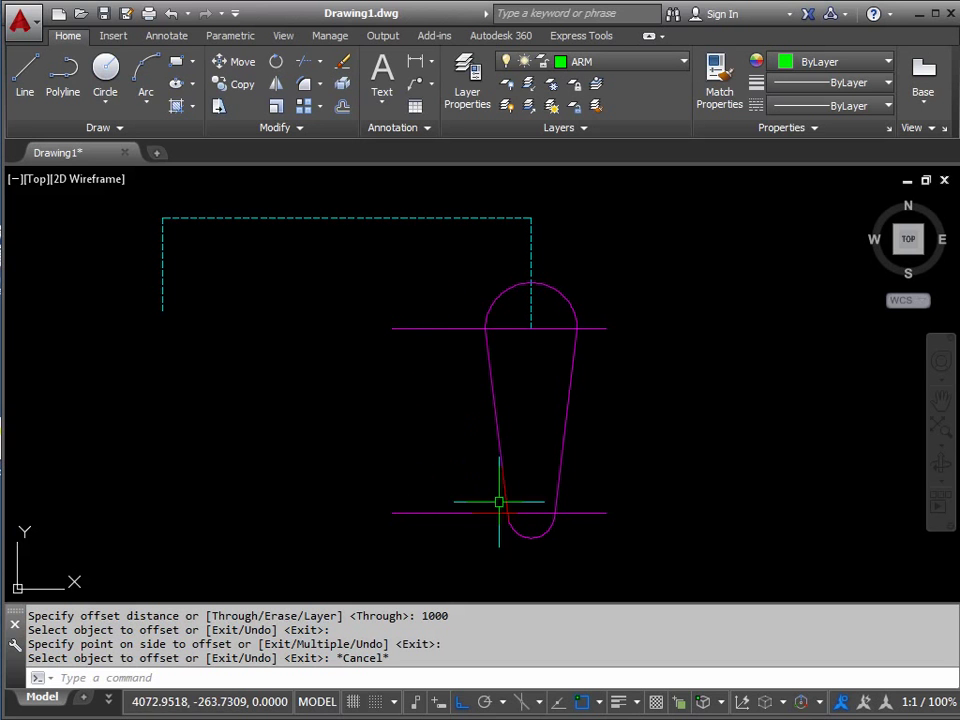
Pick the two horizontal lines across the column one by one and clear the selection.
{"action": "mouse_move", "coordinate": [454, 329]}
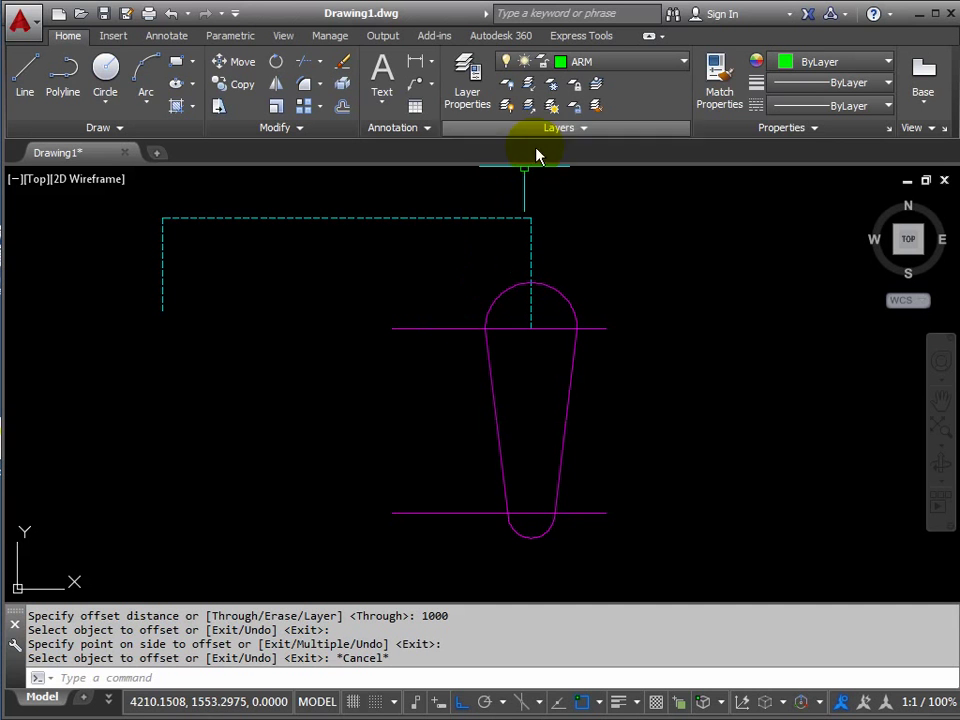
{"action": "left_click", "coordinate": [451, 328]}
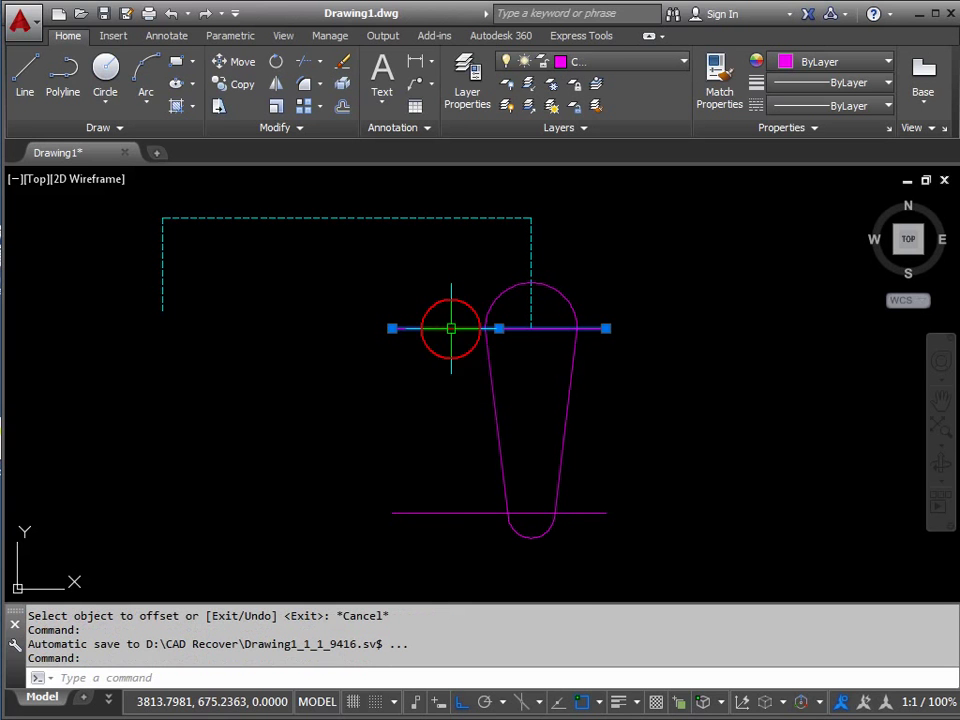
{"action": "left_click", "coordinate": [451, 513]}
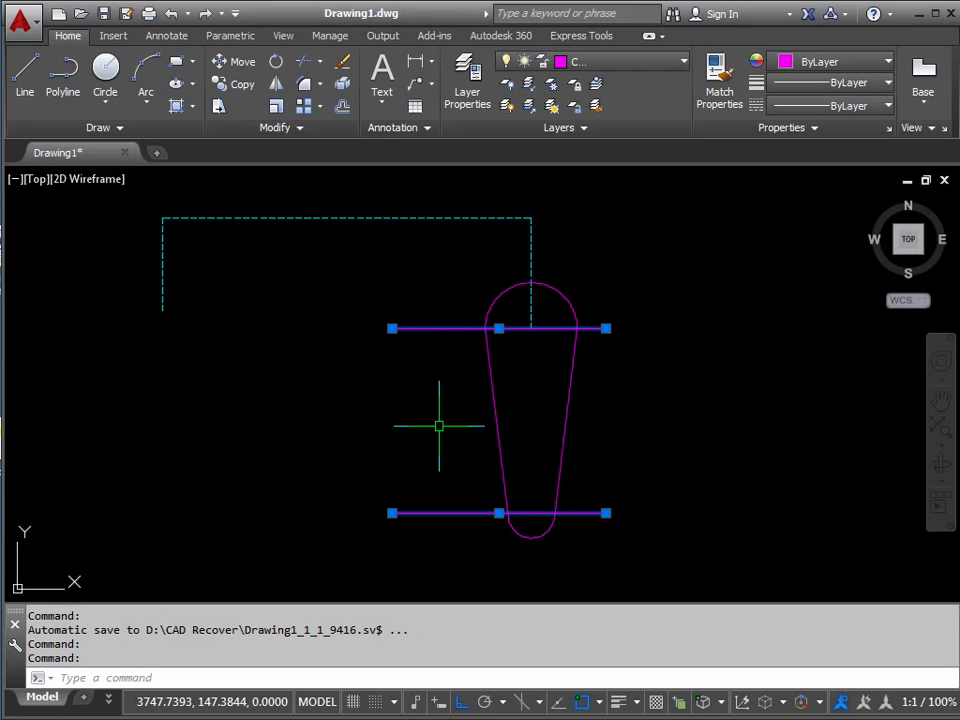
{"action": "key", "text": "Escape"}
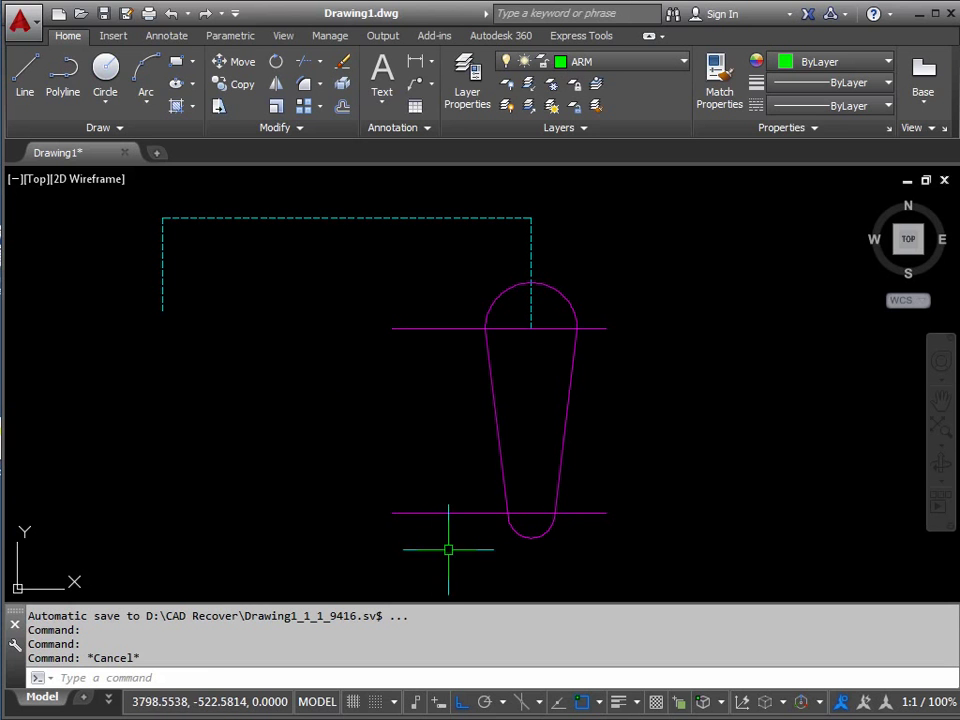
Select the column outline and both horizontal lines with a window selection and clear it.
{"action": "left_click", "coordinate": [338, 564]}
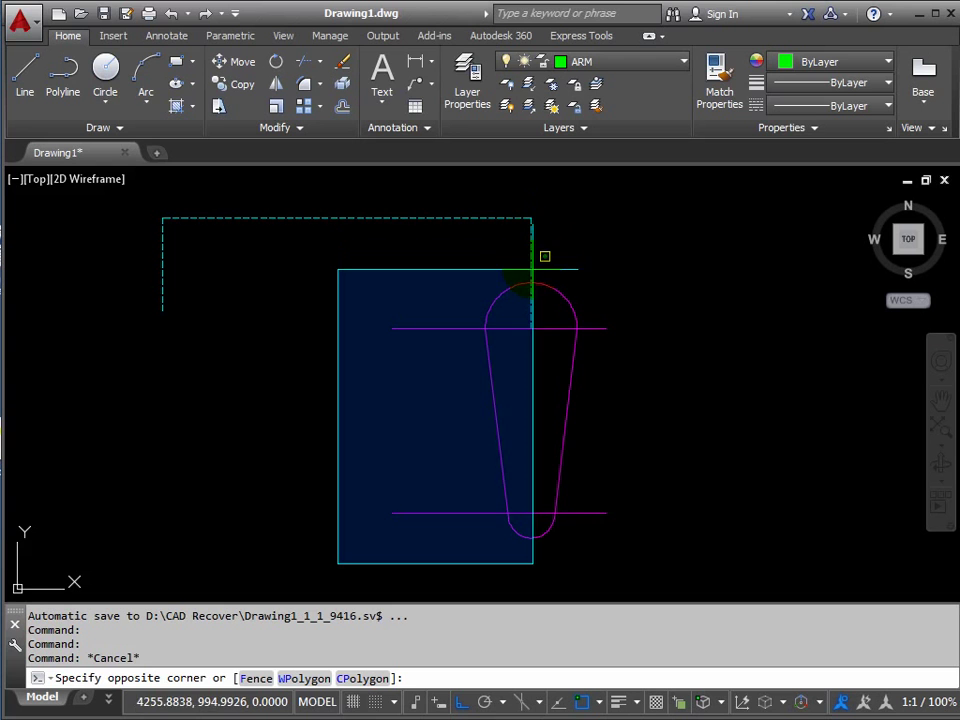
{"action": "left_click", "coordinate": [686, 267]}
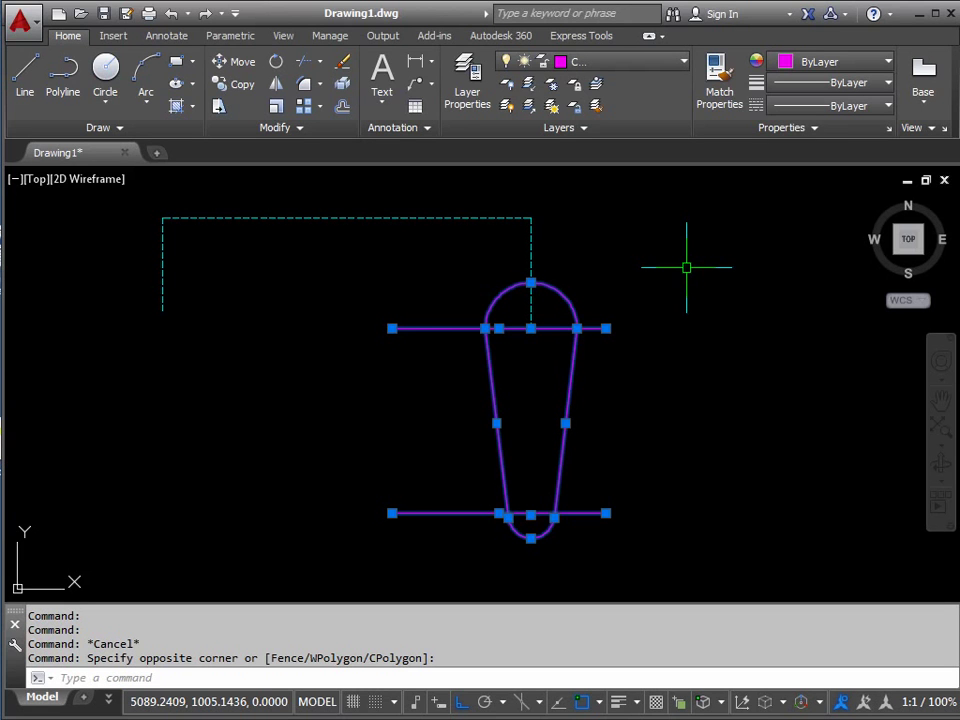
{"action": "key", "text": "Escape"}
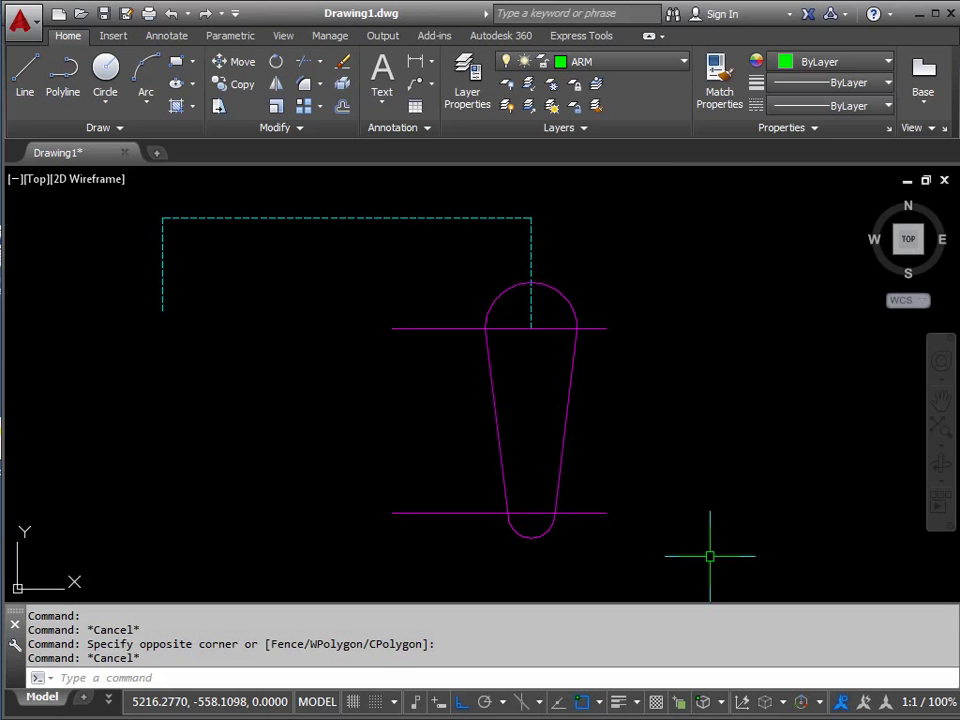
Select the column, both horizontal lines and the vertical dashed line with a crossing selection and clear it.
{"action": "left_click", "coordinate": [711, 555]}
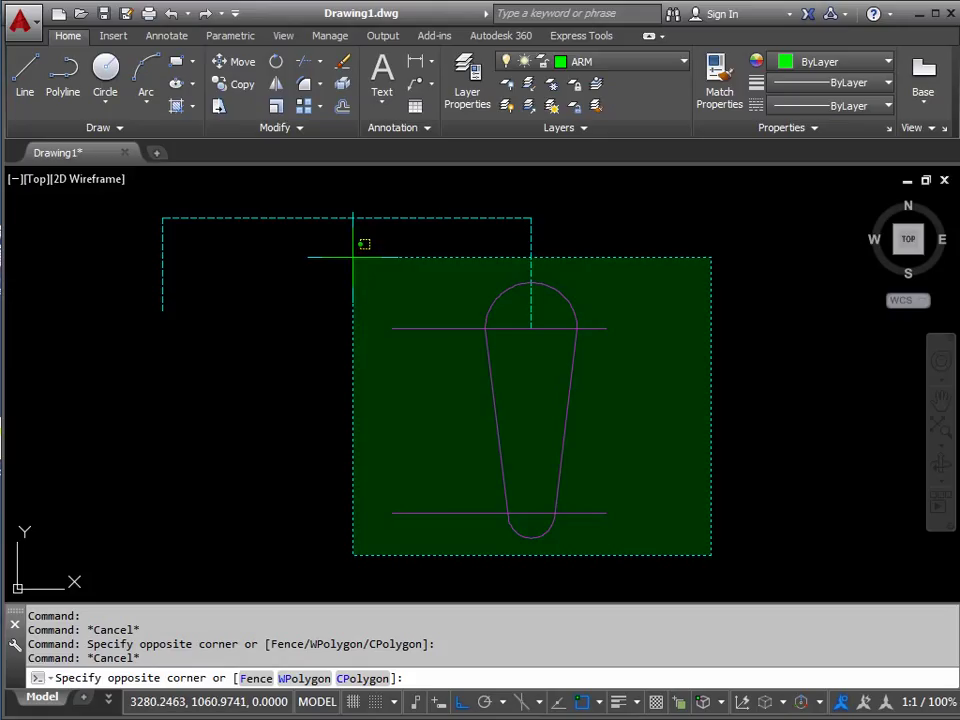
{"action": "left_click", "coordinate": [352, 257]}
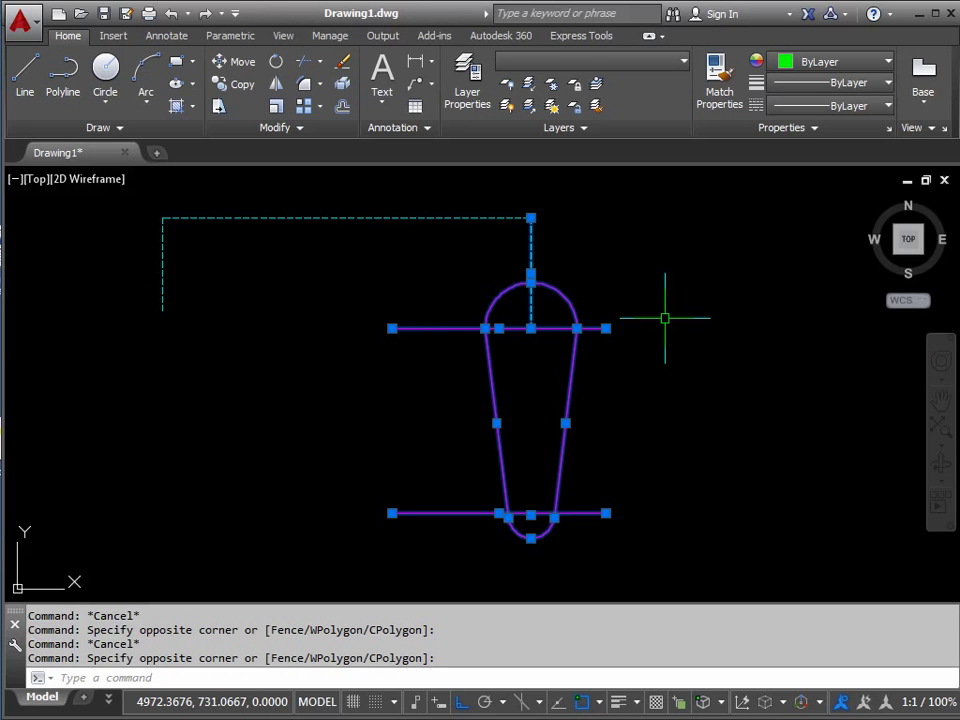
{"action": "key", "text": "Escape"}
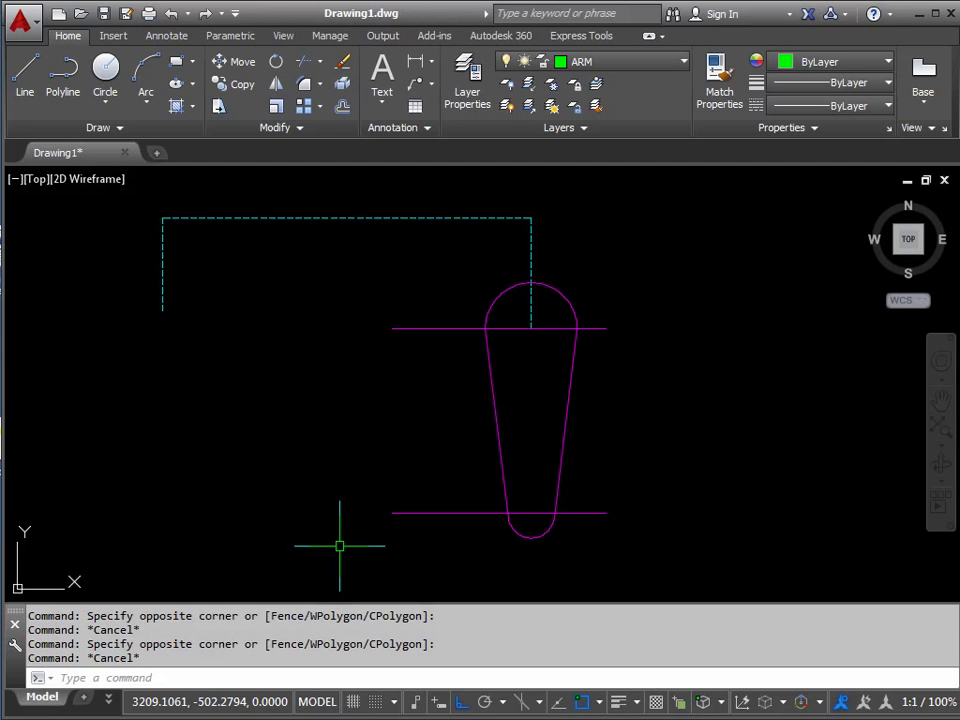
Try a window lasso around the column's upper arc and line, followed by a crossing lasso over its sides and lower end.
{"action": "mouse_move", "coordinate": [340, 546]}
{"action": "left_mouse_down"}
{"action": "mouse_move", "coordinate": [351, 394]}
{"action": "mouse_move", "coordinate": [380, 318]}
{"action": "mouse_move", "coordinate": [411, 289]}
{"action": "mouse_move", "coordinate": [482, 274]}
{"action": "mouse_move", "coordinate": [570, 281]}
{"action": "mouse_move", "coordinate": [629, 317]}
{"action": "mouse_move", "coordinate": [626, 390]}
{"action": "mouse_move", "coordinate": [467, 398]}
{"action": "mouse_move", "coordinate": [399, 429]}
{"action": "mouse_move", "coordinate": [363, 551]}
{"action": "left_mouse_up"}
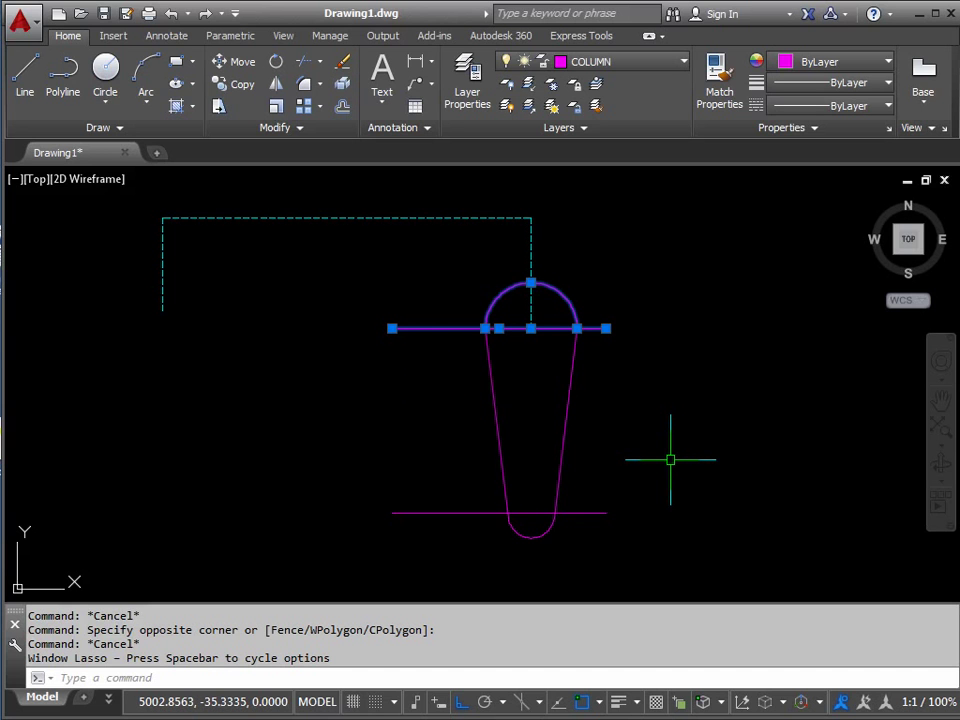
{"action": "key", "text": "Escape"}
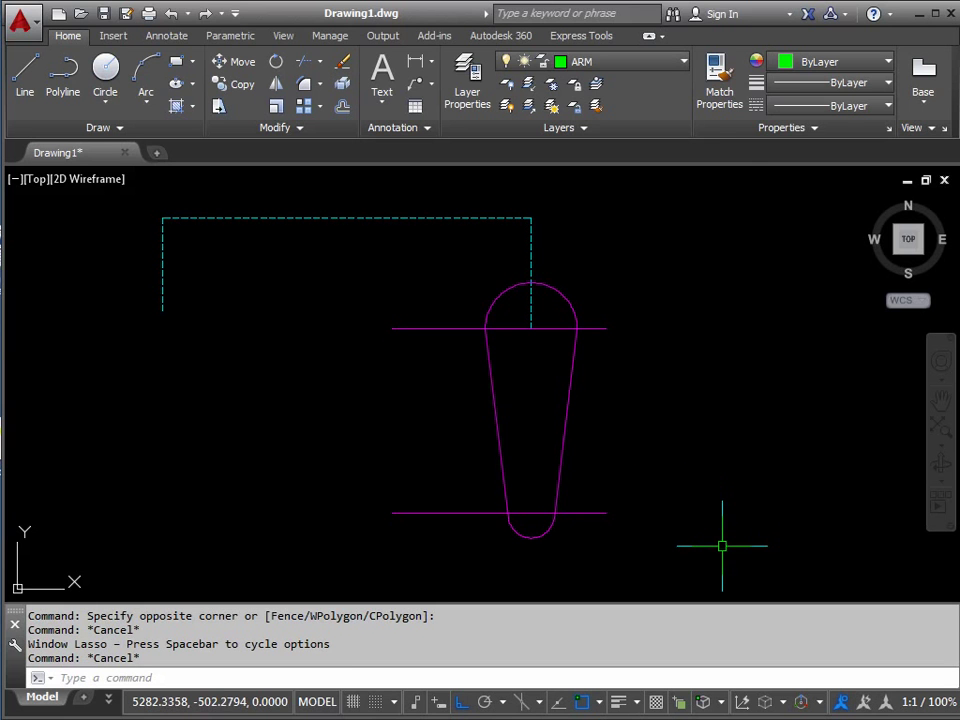
{"action": "mouse_move", "coordinate": [722, 547]}
{"action": "left_mouse_down"}
{"action": "mouse_move", "coordinate": [536, 577]}
{"action": "mouse_move", "coordinate": [398, 555]}
{"action": "mouse_move", "coordinate": [373, 499]}
{"action": "mouse_move", "coordinate": [416, 461]}
{"action": "mouse_move", "coordinate": [599, 458]}
{"action": "mouse_move", "coordinate": [679, 385]}
{"action": "mouse_move", "coordinate": [660, 288]}
{"action": "mouse_move", "coordinate": [574, 258]}
{"action": "mouse_move", "coordinate": [527, 266]}
{"action": "mouse_move", "coordinate": [495, 242]}
{"action": "mouse_move", "coordinate": [568, 229]}
{"action": "mouse_move", "coordinate": [712, 257]}
{"action": "mouse_move", "coordinate": [761, 349]}
{"action": "mouse_move", "coordinate": [741, 435]}
{"action": "mouse_move", "coordinate": [762, 460]}
{"action": "left_mouse_up"}
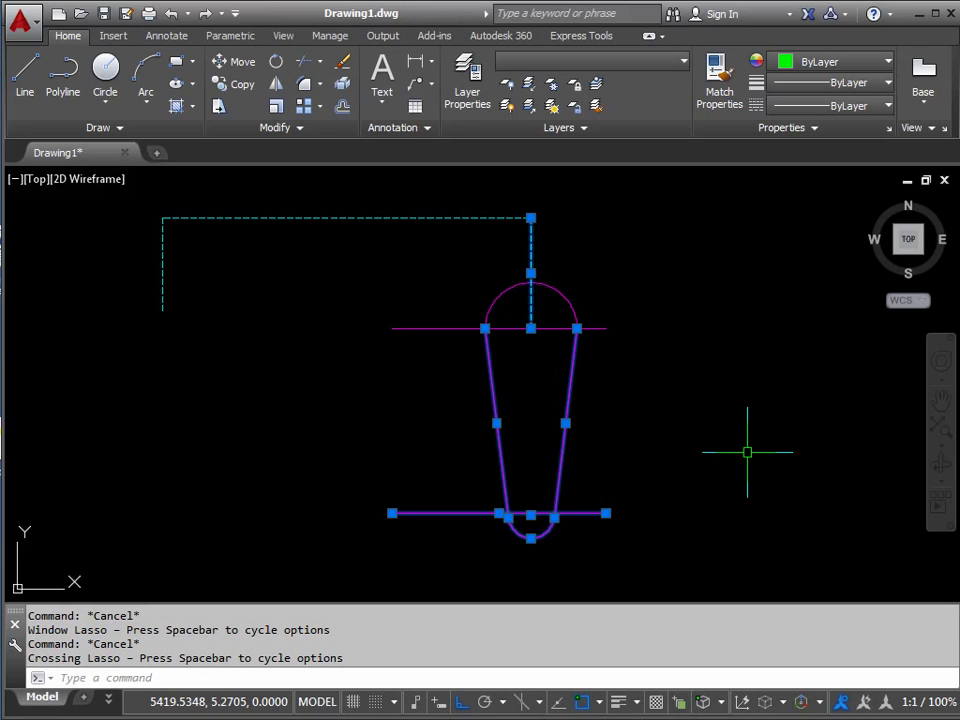
Remove the column's two slanted sides and the lower horizontal line from the selection, and clear the remaining objects.
{"action": "left_click", "coordinate": [568, 389], "text": "shift"}
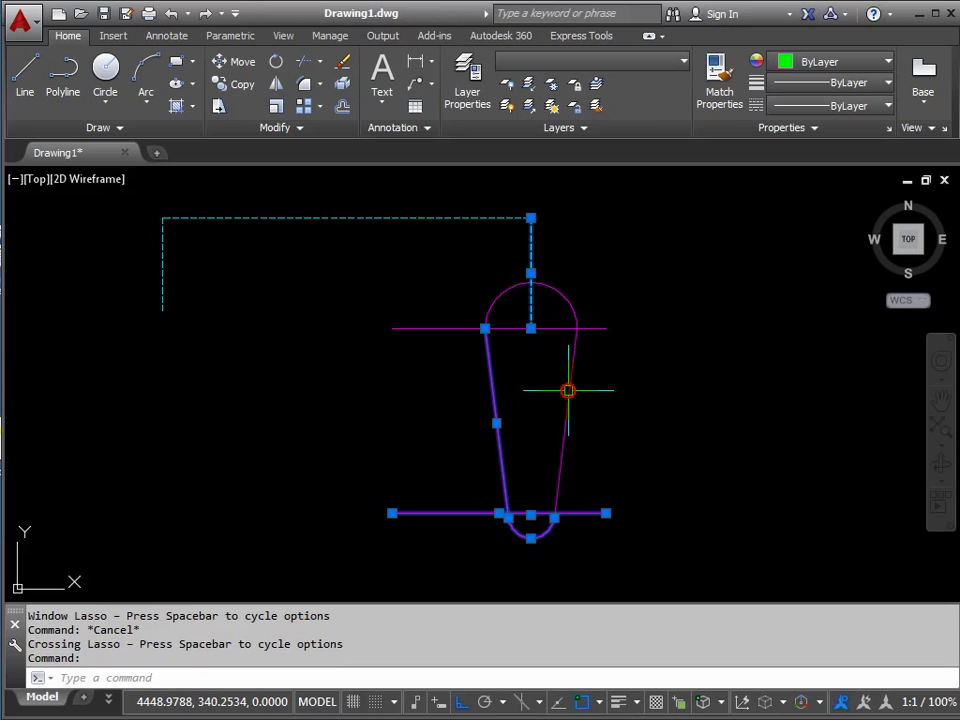
{"action": "left_click", "coordinate": [497, 403], "text": "shift"}
{"action": "left_click", "coordinate": [690, 556]}
{"action": "mouse_move", "coordinate": [690, 556]}
{"action": "left_mouse_down"}
{"action": "mouse_move", "coordinate": [639, 544]}
{"action": "mouse_move", "coordinate": [591, 504]}
{"action": "mouse_move", "coordinate": [621, 489]}
{"action": "mouse_move", "coordinate": [668, 496]}
{"action": "left_mouse_up"}
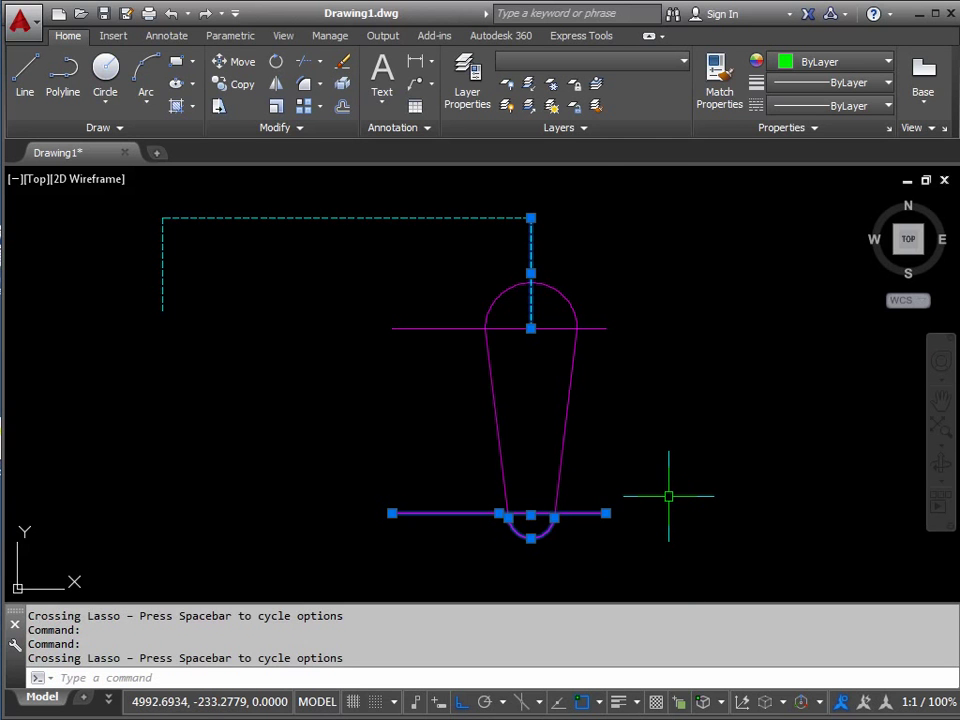
{"action": "mouse_move", "coordinate": [664, 544]}
{"action": "left_mouse_down"}
{"action": "mouse_move", "coordinate": [619, 527]}
{"action": "mouse_move", "coordinate": [590, 495]}
{"action": "left_mouse_up"}
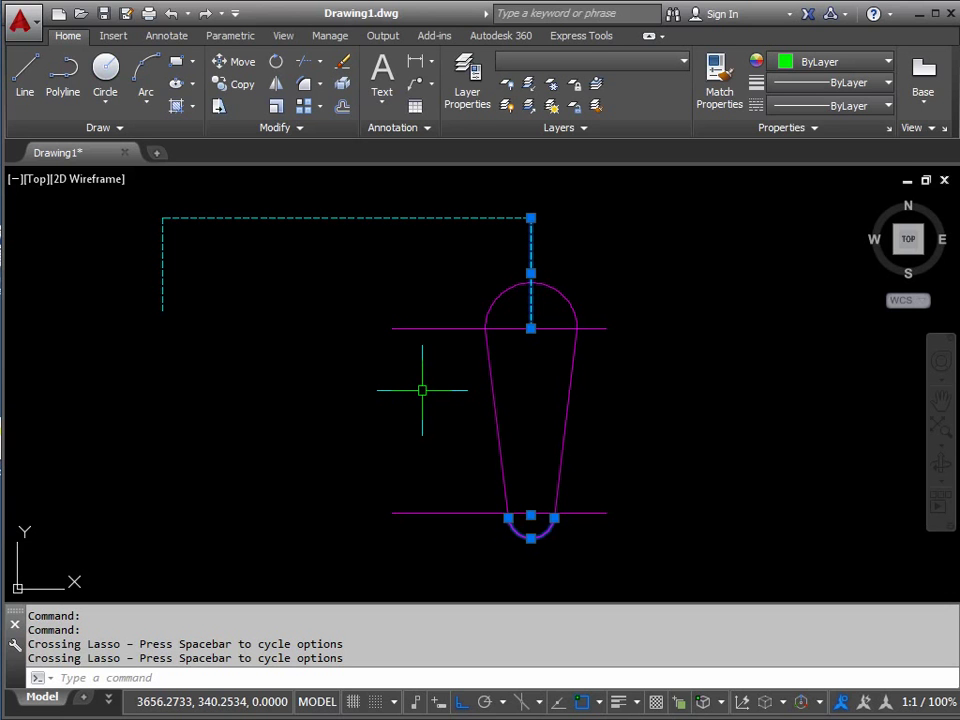
{"action": "key", "text": "Escape"}
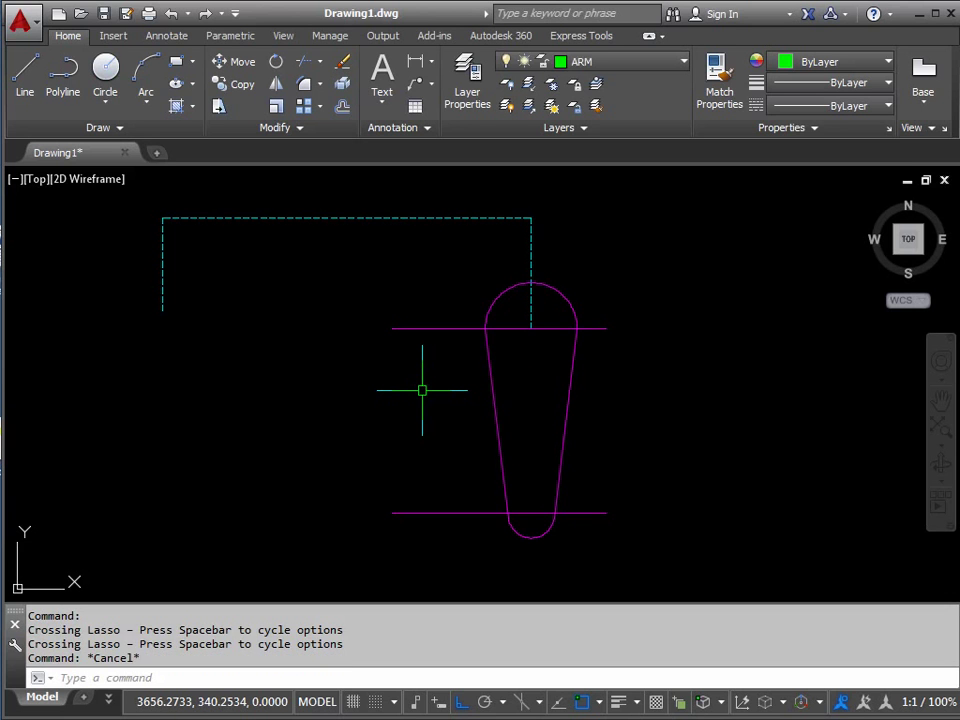
Move the two horizontal lines crossing the column to the ARM layer and clear the selection.
{"action": "left_click", "coordinate": [443, 328]}
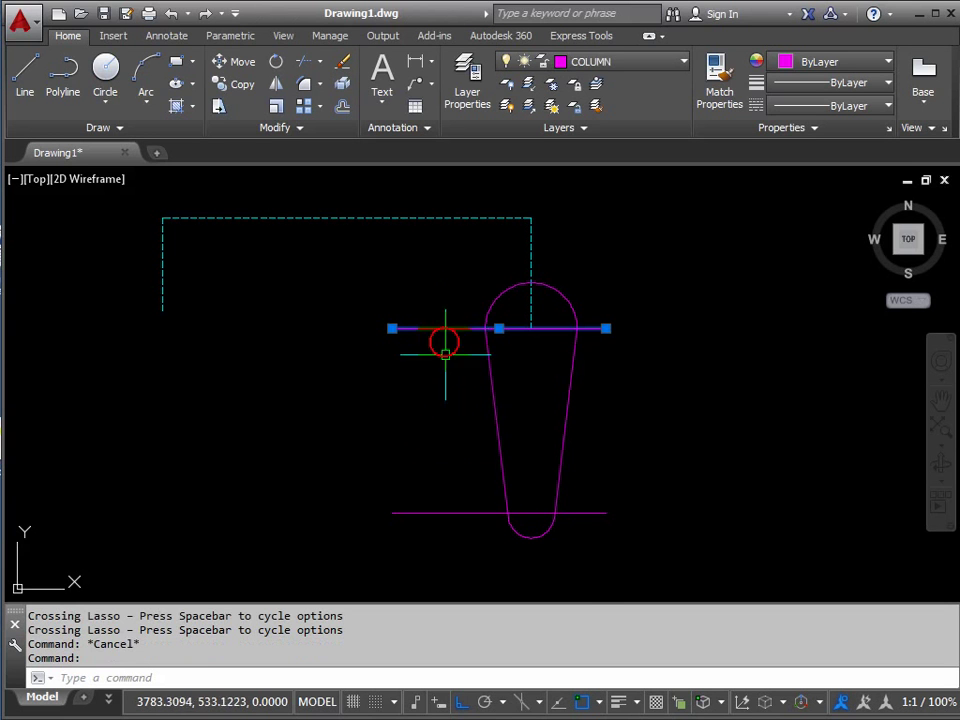
{"action": "left_click", "coordinate": [460, 513]}
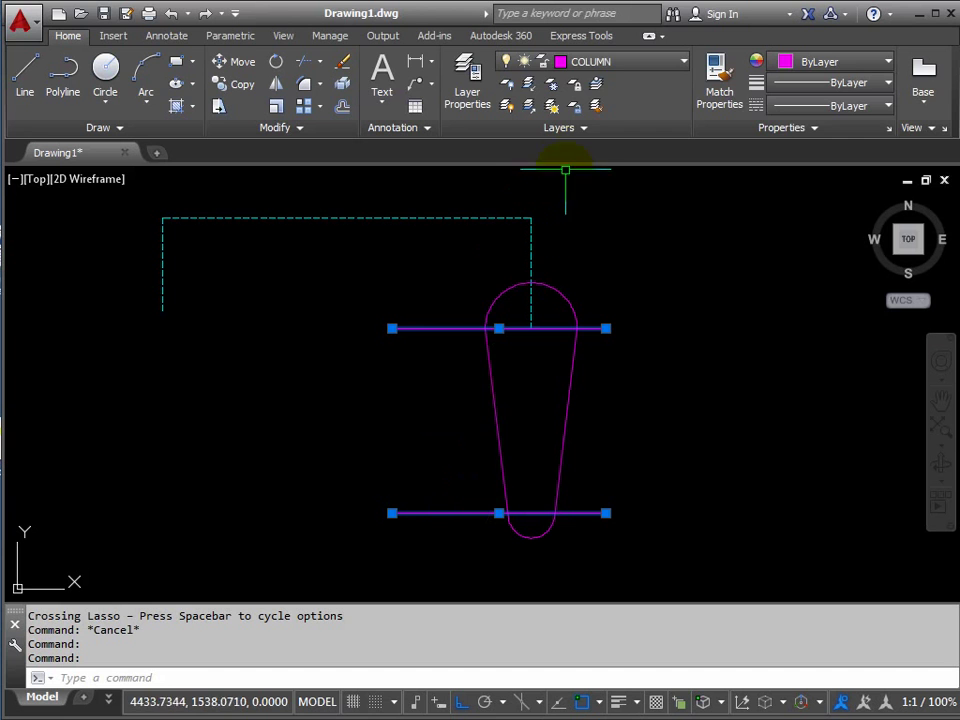
{"action": "left_click", "coordinate": [685, 68]}
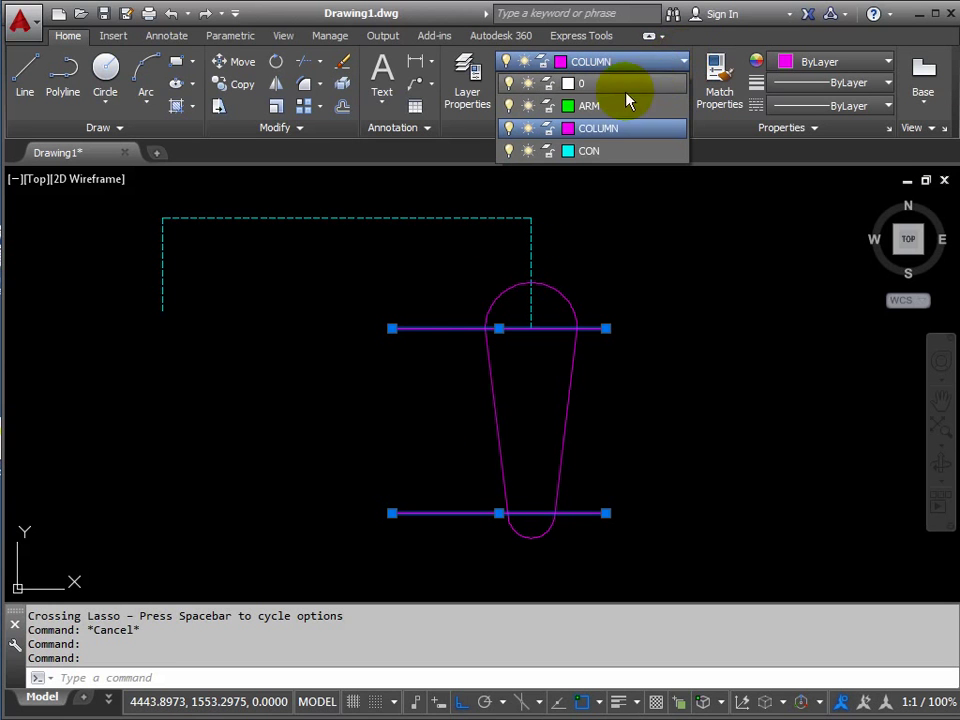
{"action": "left_click", "coordinate": [591, 106]}
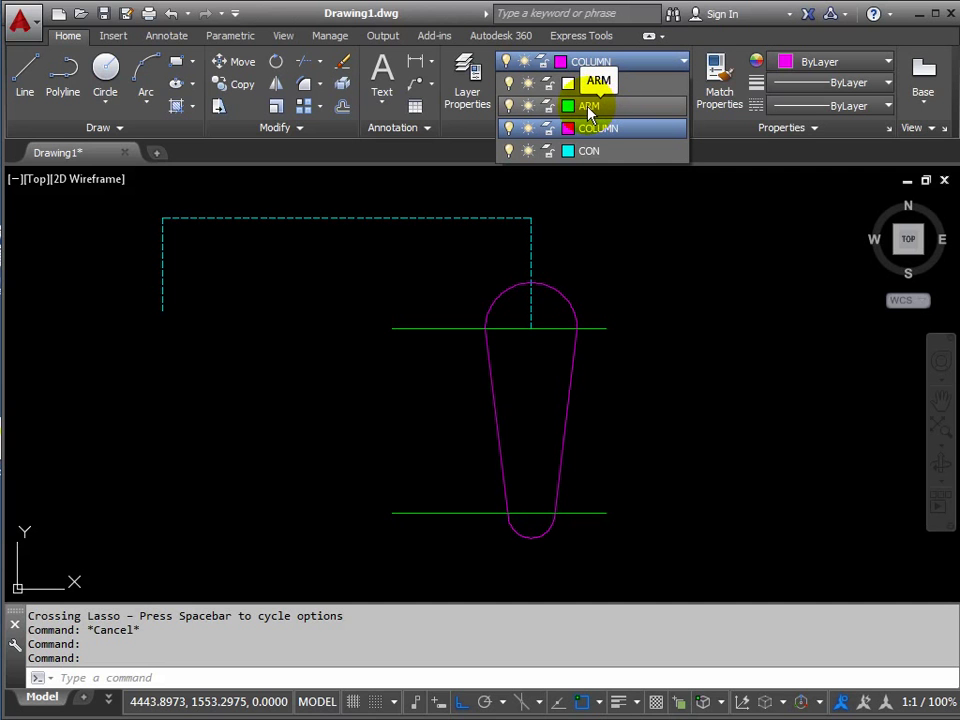
{"action": "left_click", "coordinate": [591, 107]}
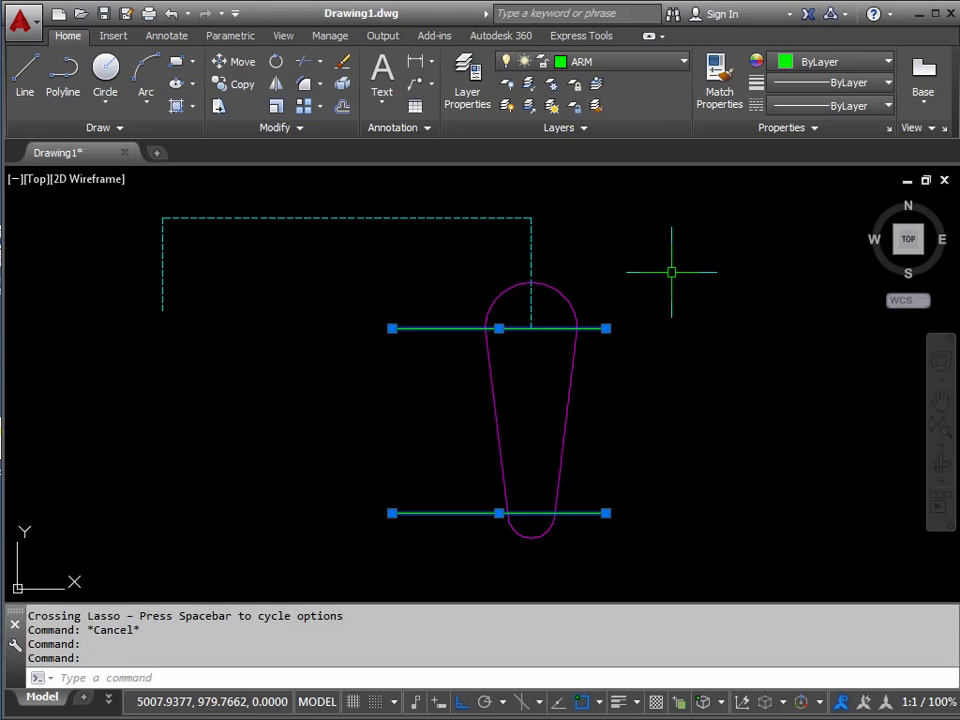
{"action": "key", "text": "Escape"}
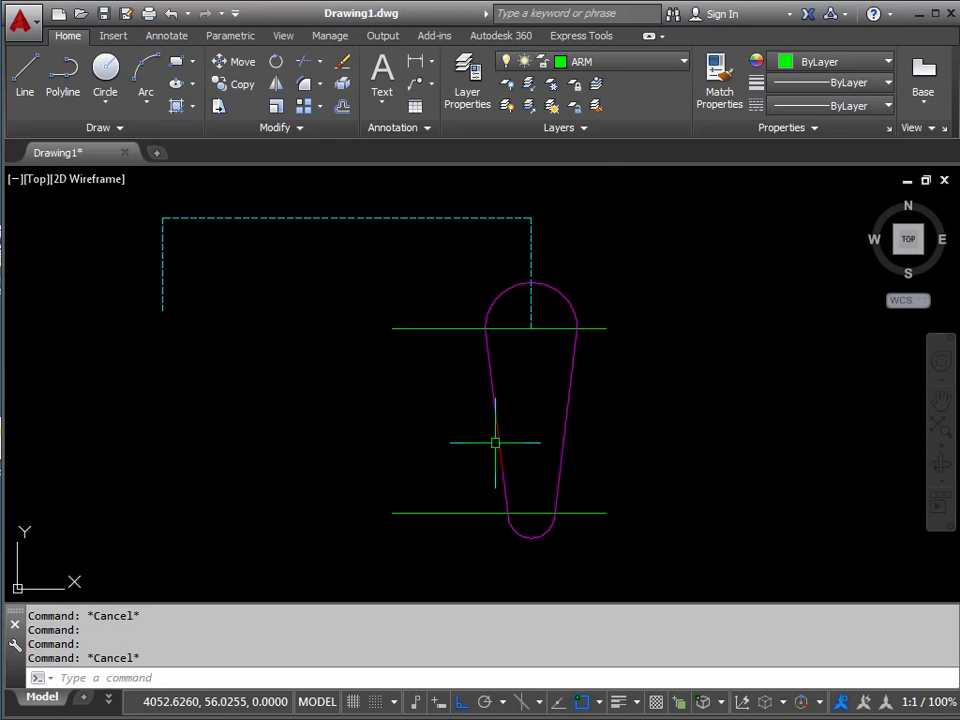
Offset the column's left slanted side outward to the left by 86.5.
{"action": "scroll", "coordinate": [495, 442], "scroll_direction": "up", "scroll_amount": 2}
{"action": "middle_click_drag", "start_coordinate": [482, 420], "coordinate": [505, 400]}
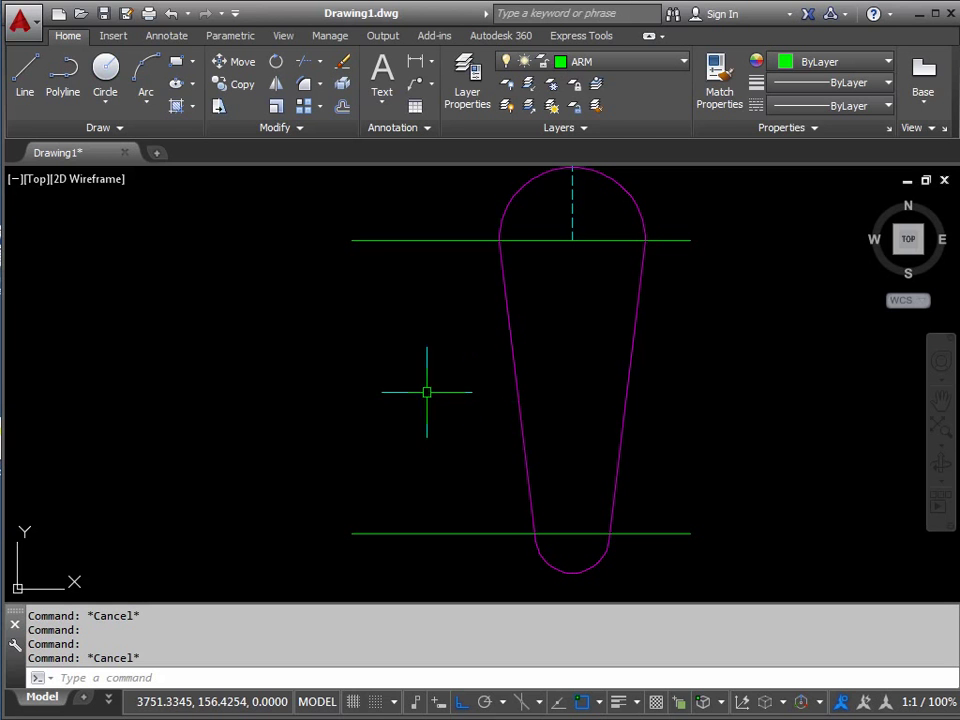
{"action": "left_click", "coordinate": [342, 107]}
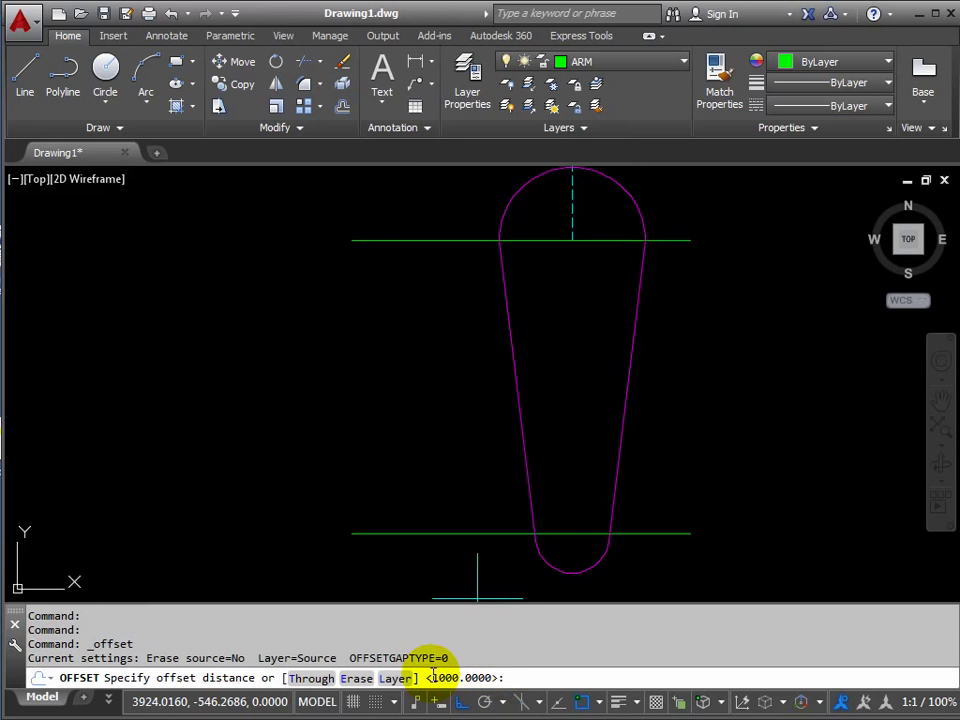
{"action": "left_click", "coordinate": [515, 676]}
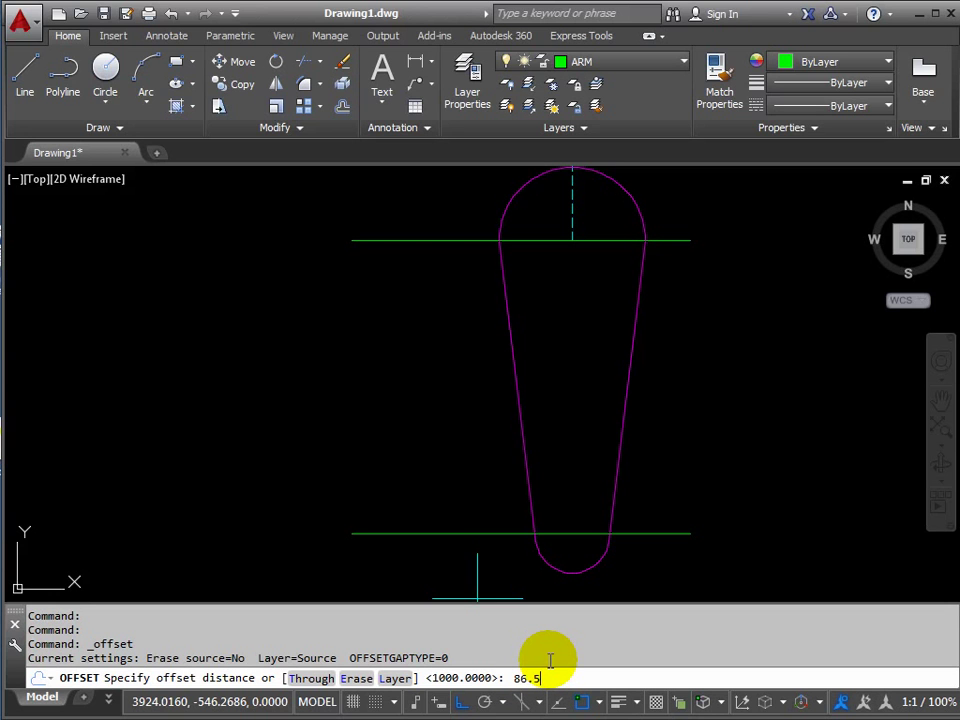
{"action": "key", "text": "Return"}
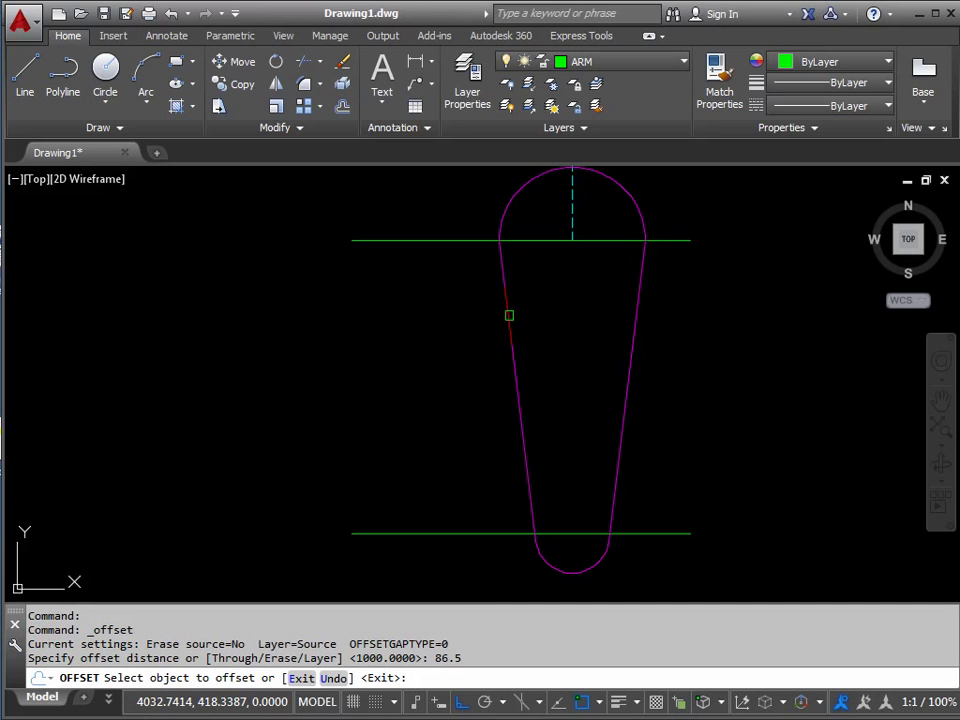
{"action": "left_click", "coordinate": [510, 354]}
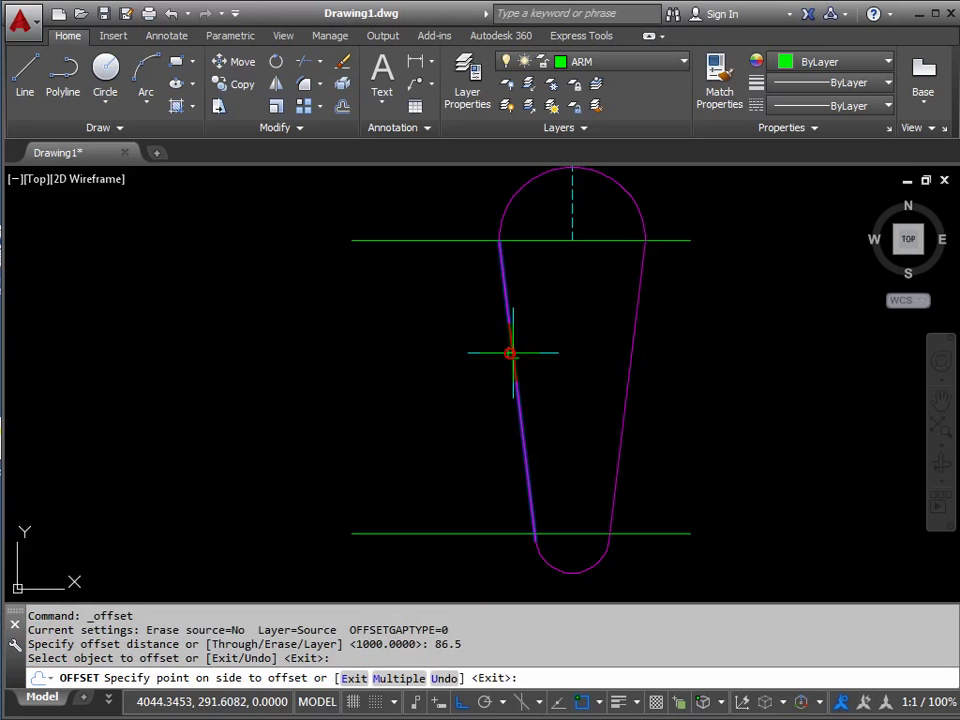
{"action": "left_click", "coordinate": [440, 366]}
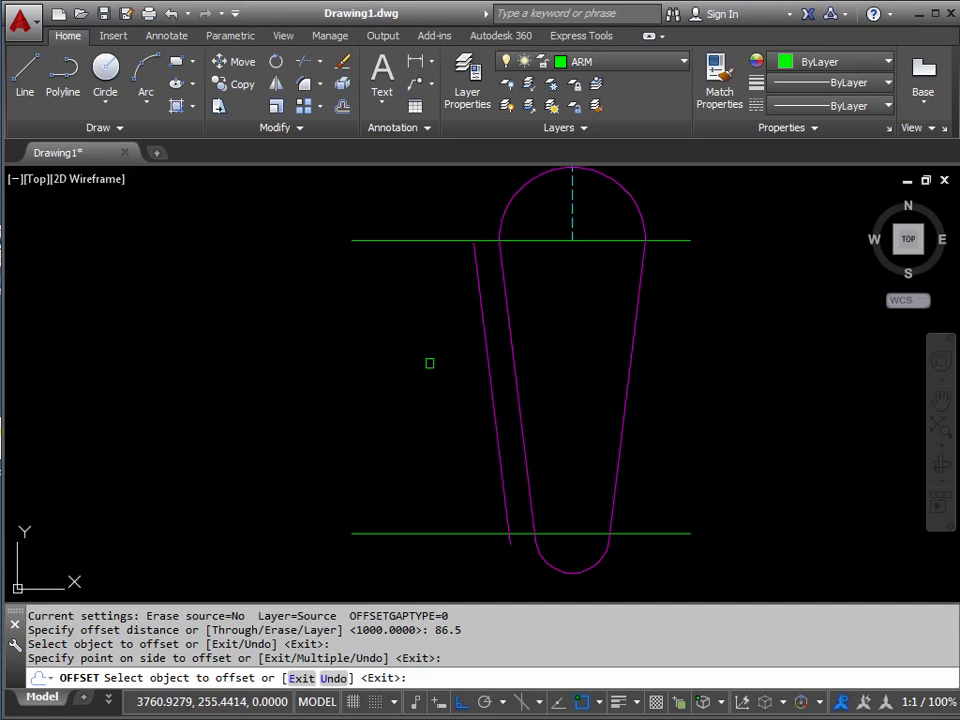
{"action": "key", "text": "Escape"}
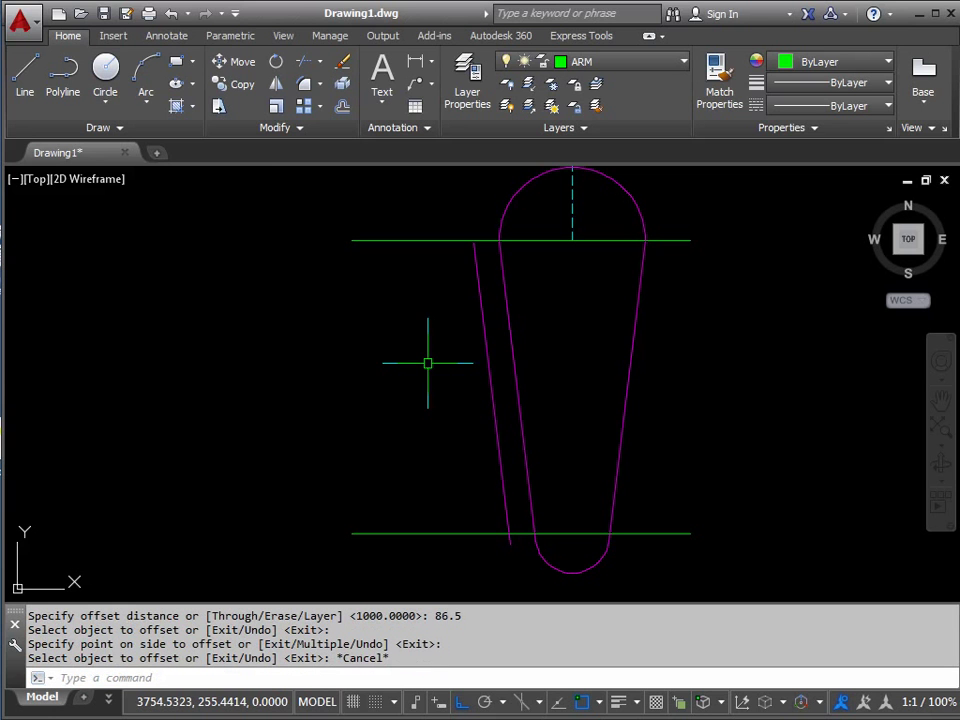
Move the new offset line left of the column to the ARM layer and deselect it.
{"action": "left_click", "coordinate": [482, 310]}
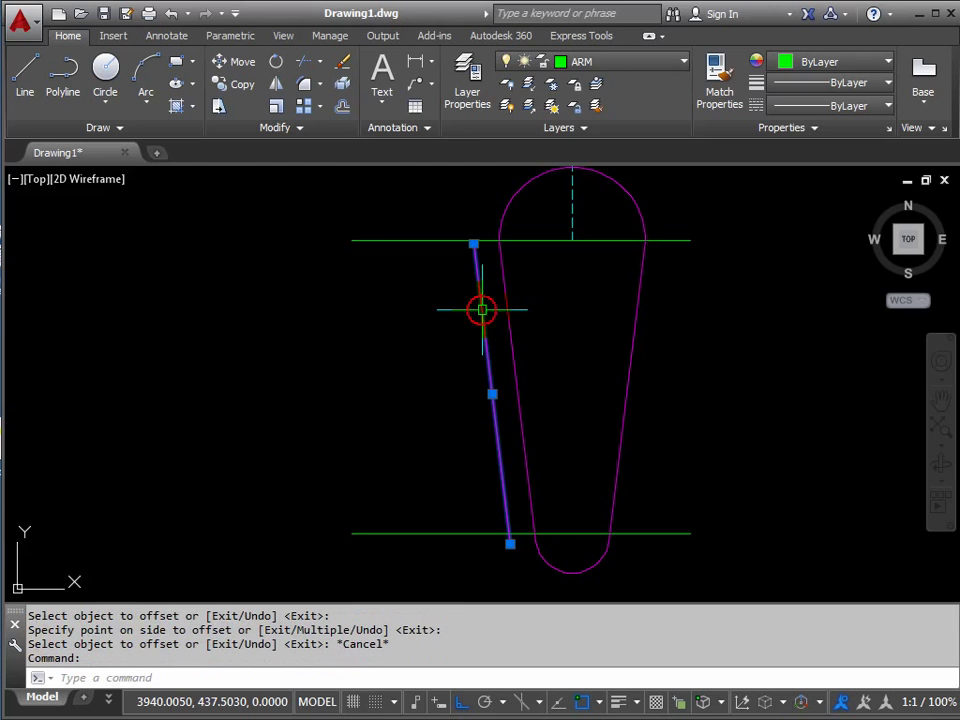
{"action": "left_click", "coordinate": [681, 66]}
{"action": "left_click", "coordinate": [592, 106]}
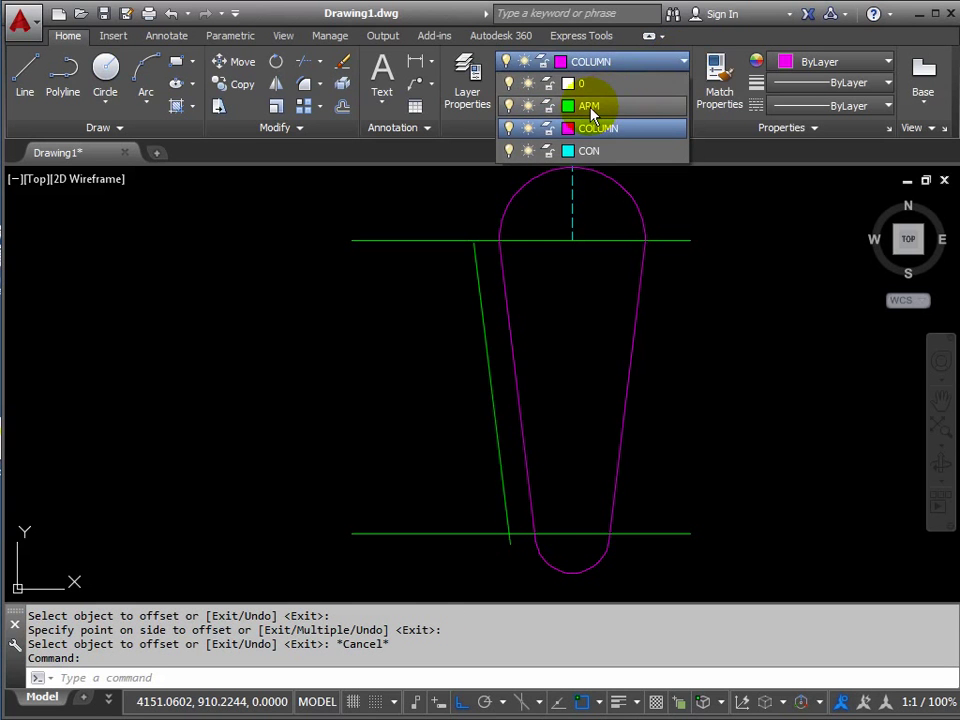
{"action": "key", "text": "Escape"}
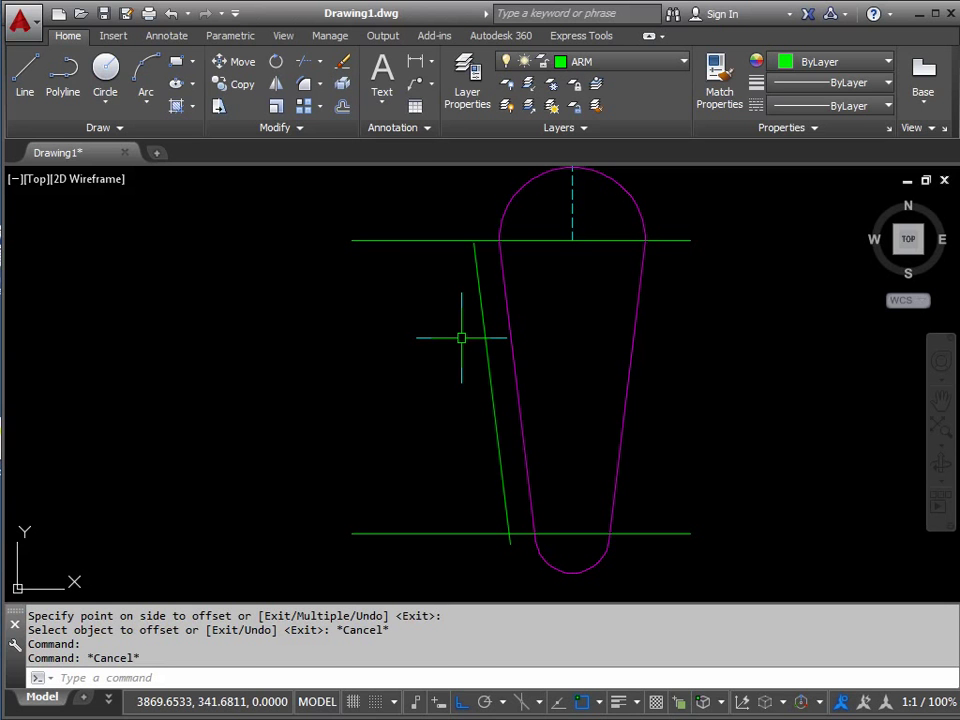
Offset the green slanted line another 30 to the left, away from the column.
{"action": "left_click", "coordinate": [342, 104]}
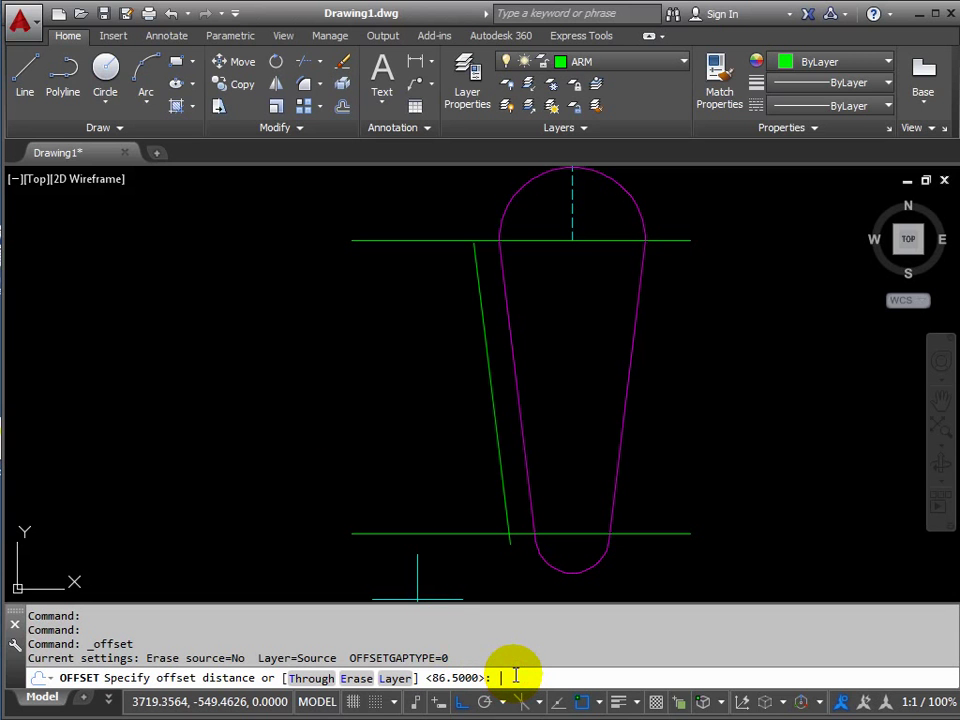
{"action": "key", "text": "Return"}
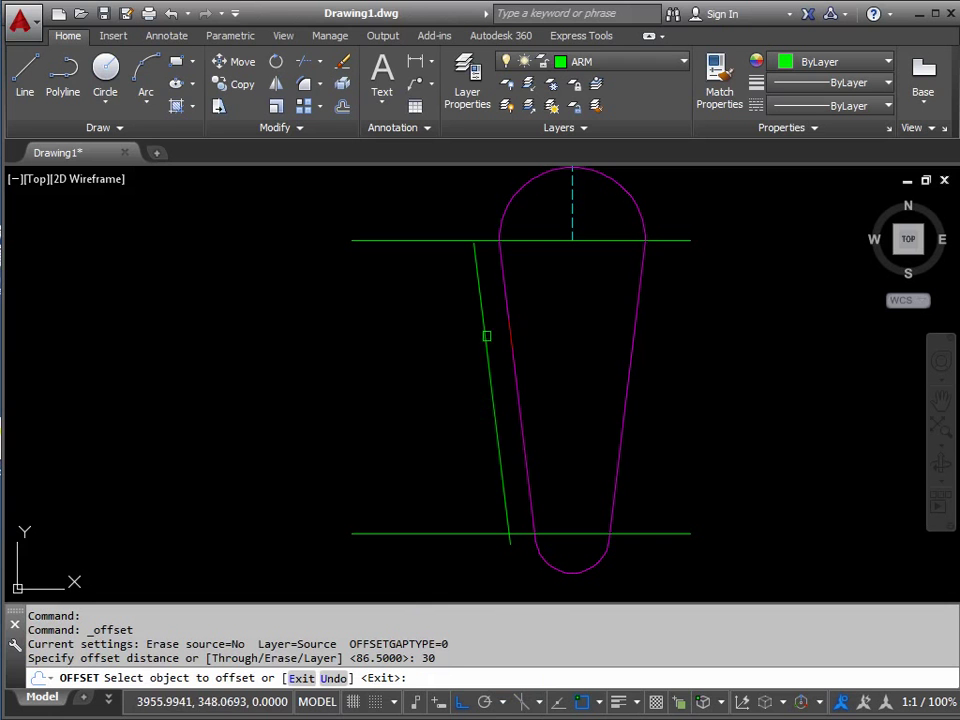
{"action": "left_click", "coordinate": [483, 335]}
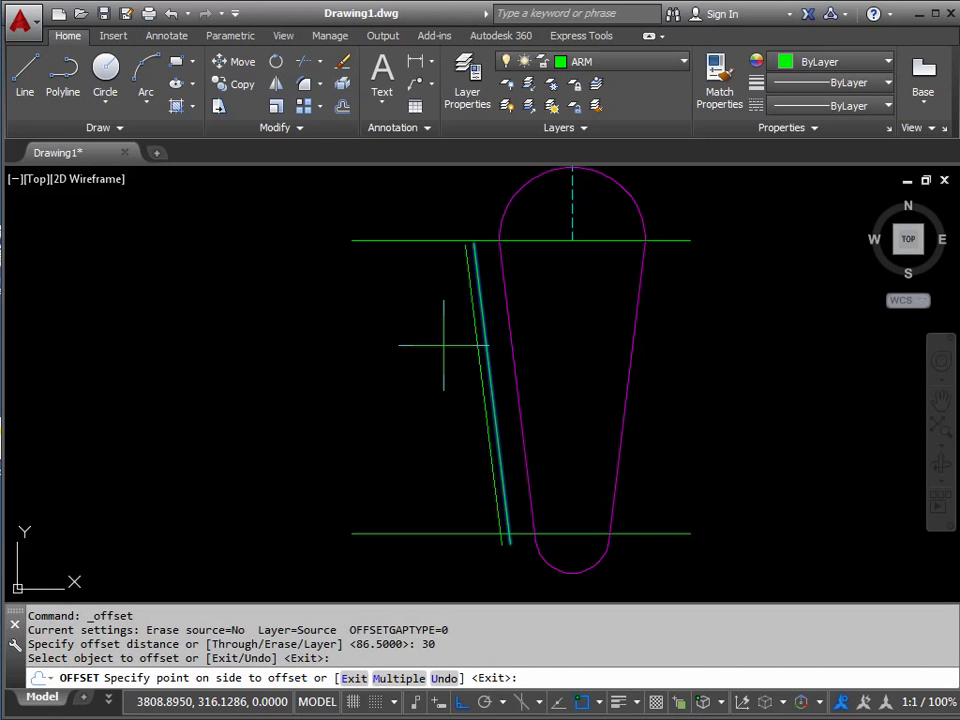
{"action": "left_click", "coordinate": [437, 347]}
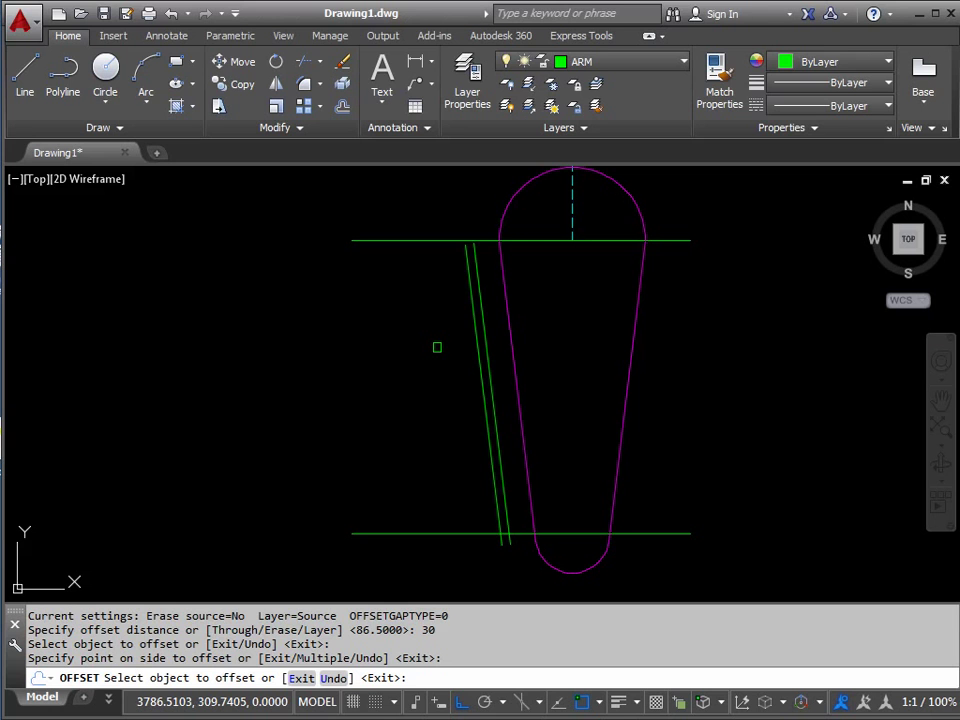
{"action": "key", "text": "Escape"}
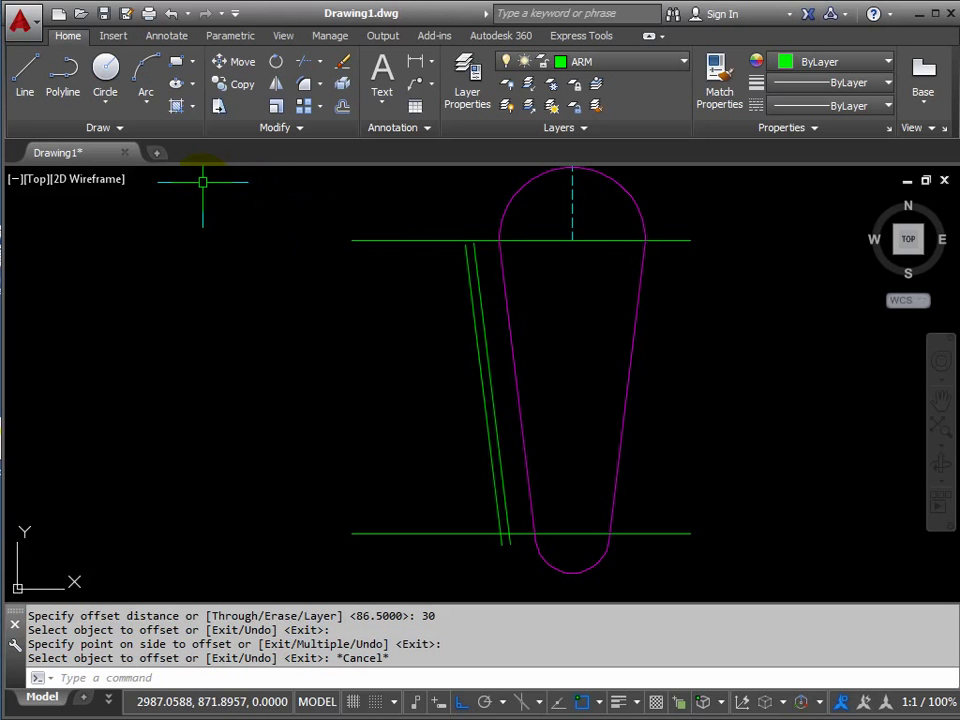
Fillet the inner green slanted line with the upper horizontal line at radius 0, keeping the horizontal part toward the column.
{"action": "scroll", "coordinate": [468, 242], "scroll_direction": "up", "scroll_amount": 4}
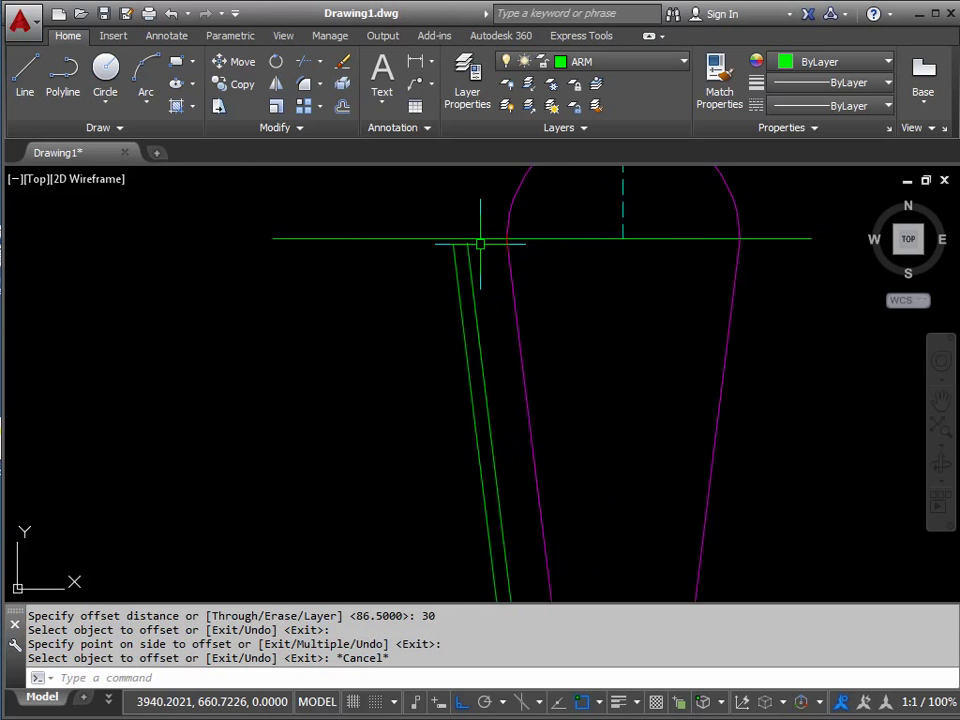
{"action": "middle_click_drag", "start_coordinate": [463, 235], "coordinate": [459, 321]}
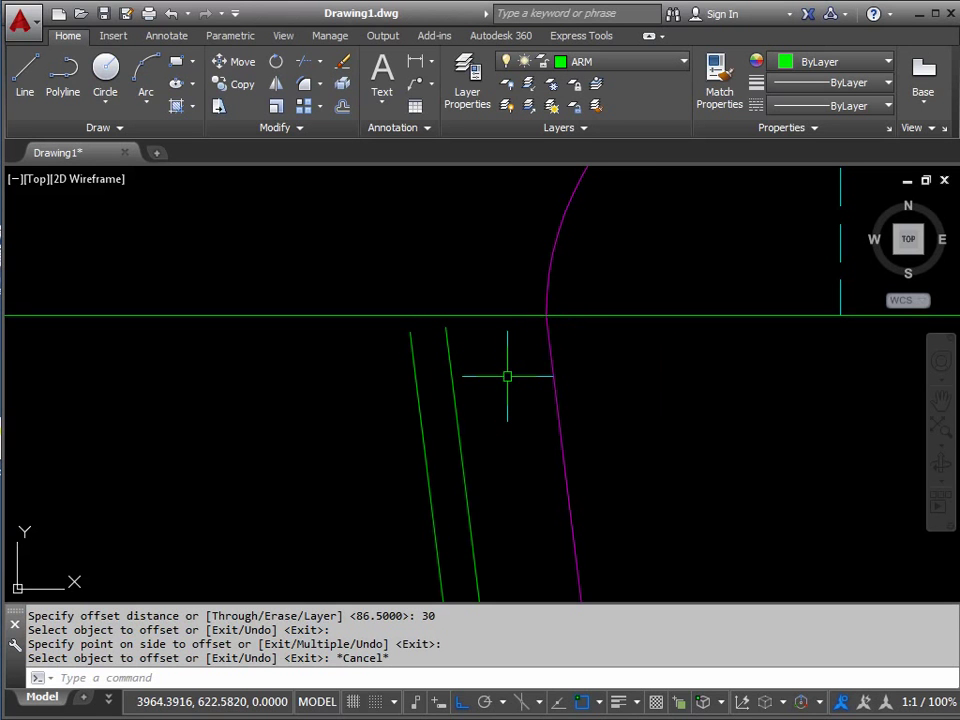
{"action": "left_click", "coordinate": [306, 90]}
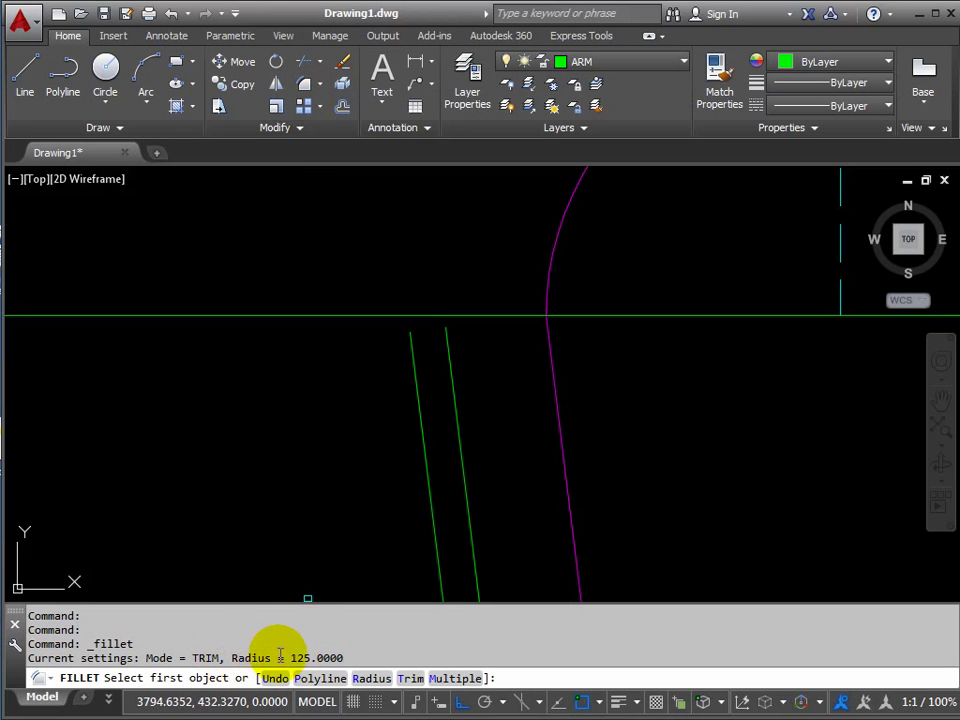
{"action": "left_click", "coordinate": [357, 680]}
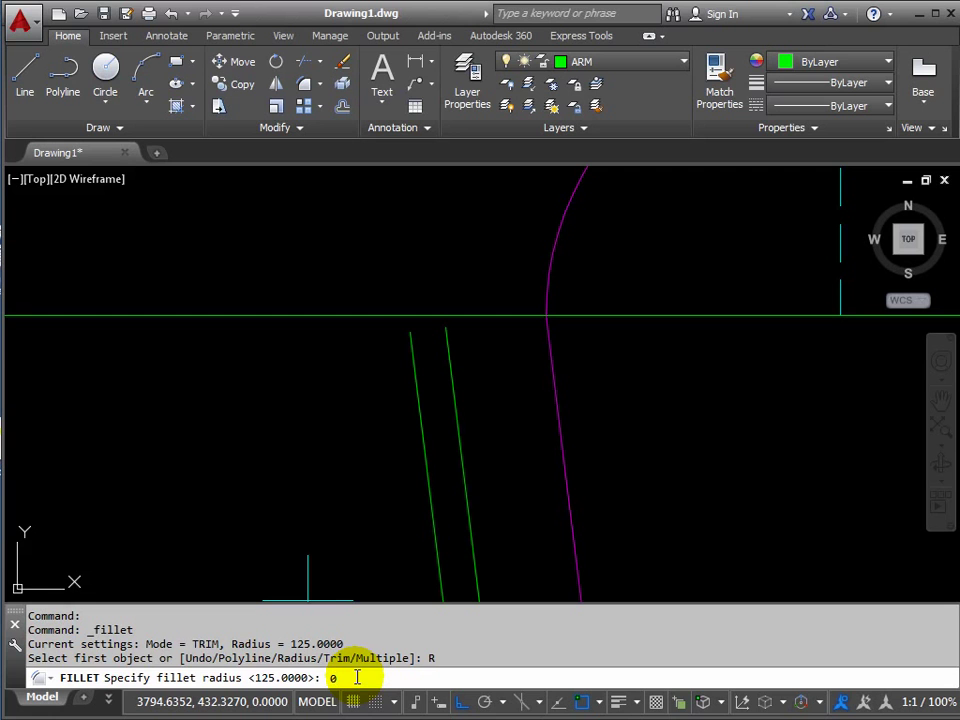
{"action": "type", "text": "0"}
{"action": "key", "text": "Return"}
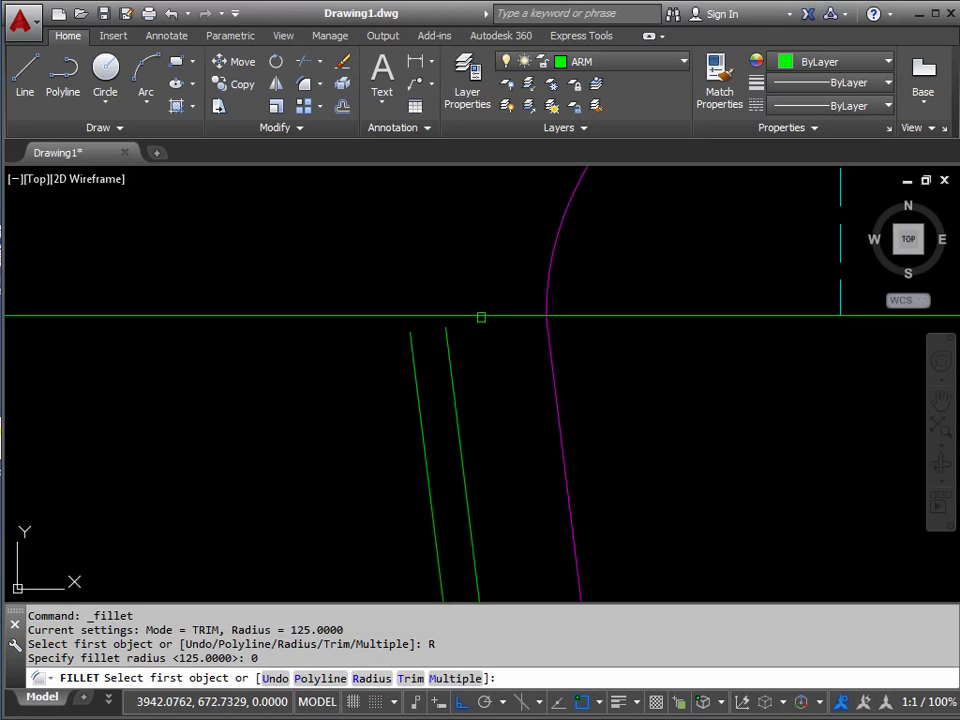
{"action": "left_click", "coordinate": [450, 356]}
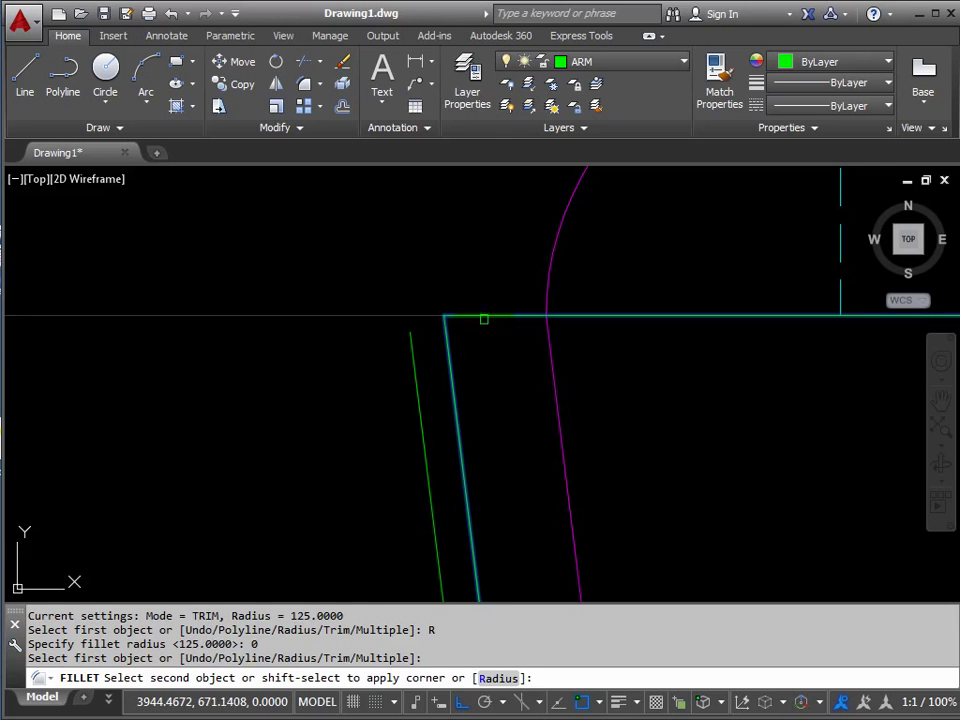
{"action": "left_click", "coordinate": [487, 316]}
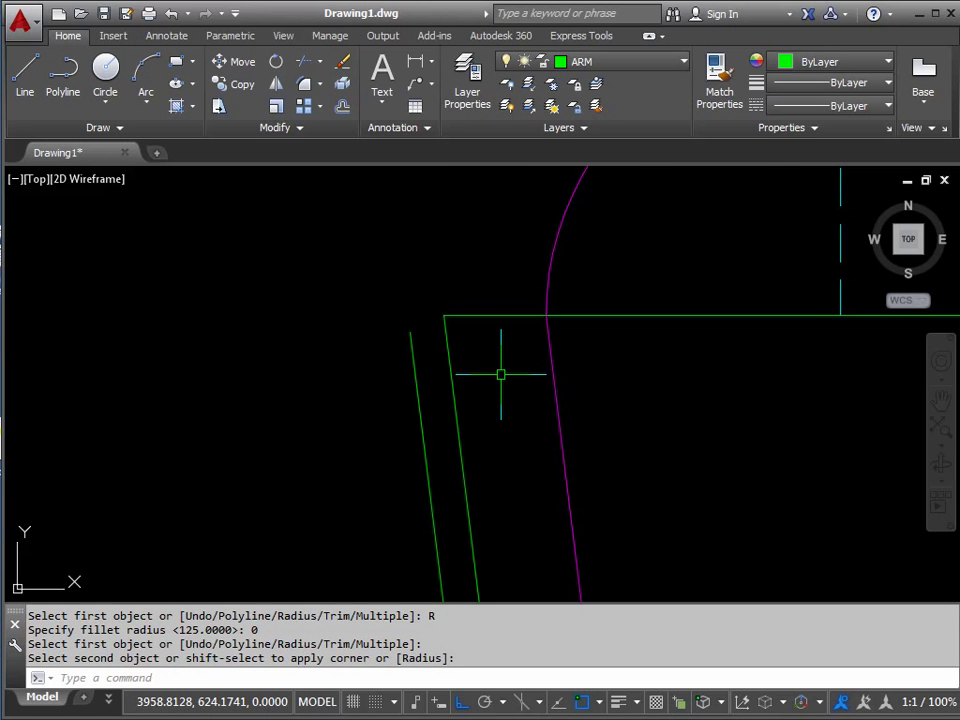
{"action": "scroll", "coordinate": [493, 379], "scroll_direction": "down", "scroll_amount": 5}
{"action": "middle_click_drag", "start_coordinate": [488, 444], "coordinate": [480, 463]}
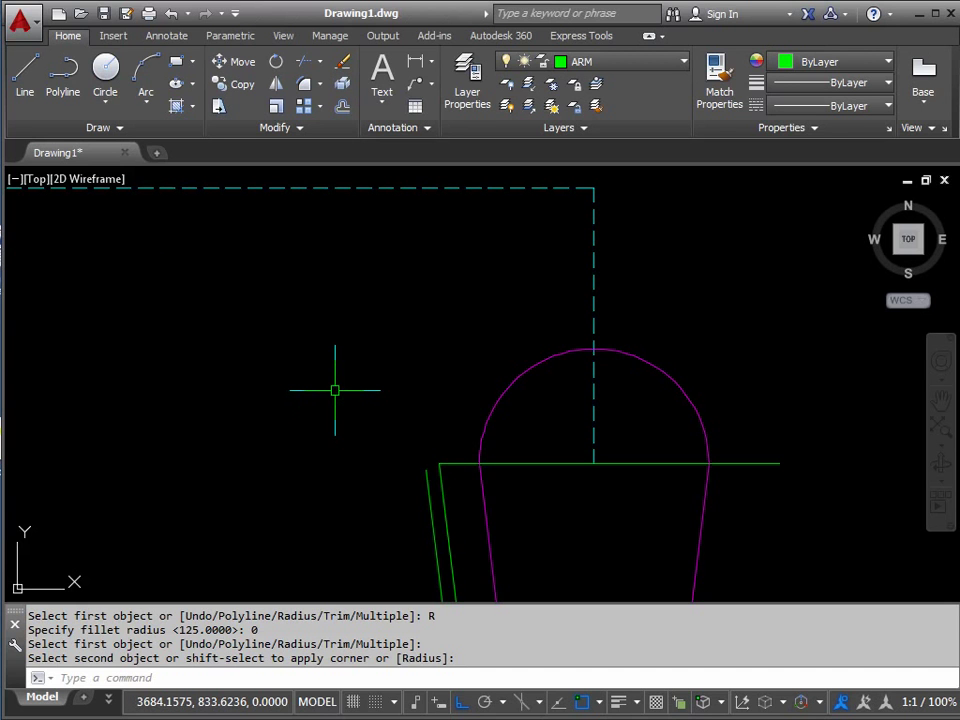
{"action": "type", "text": "L"}
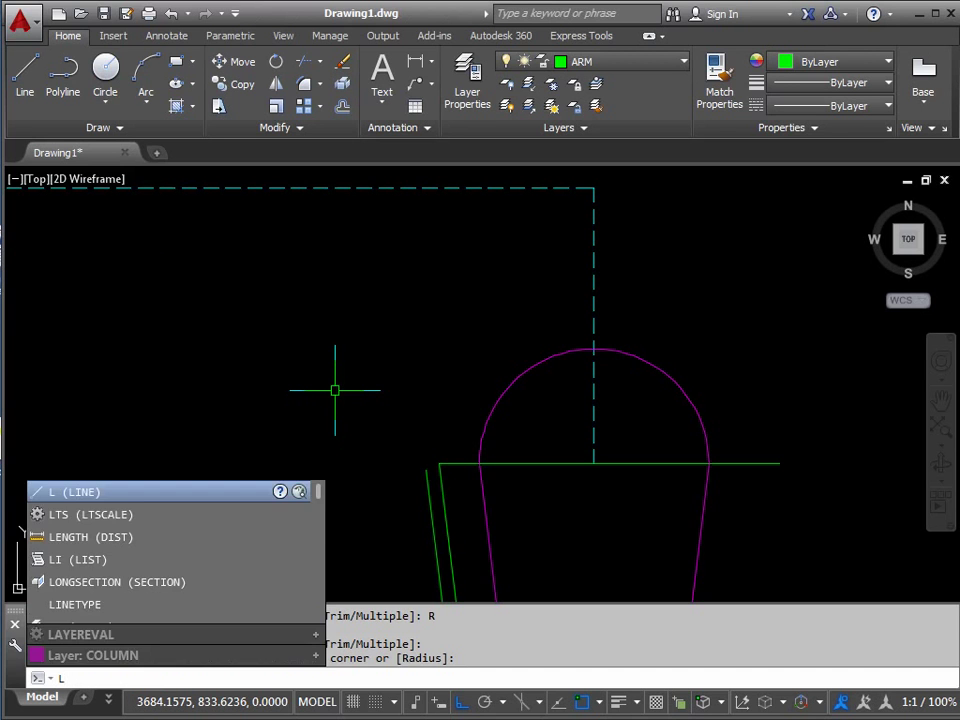
{"action": "key", "text": "Return"}
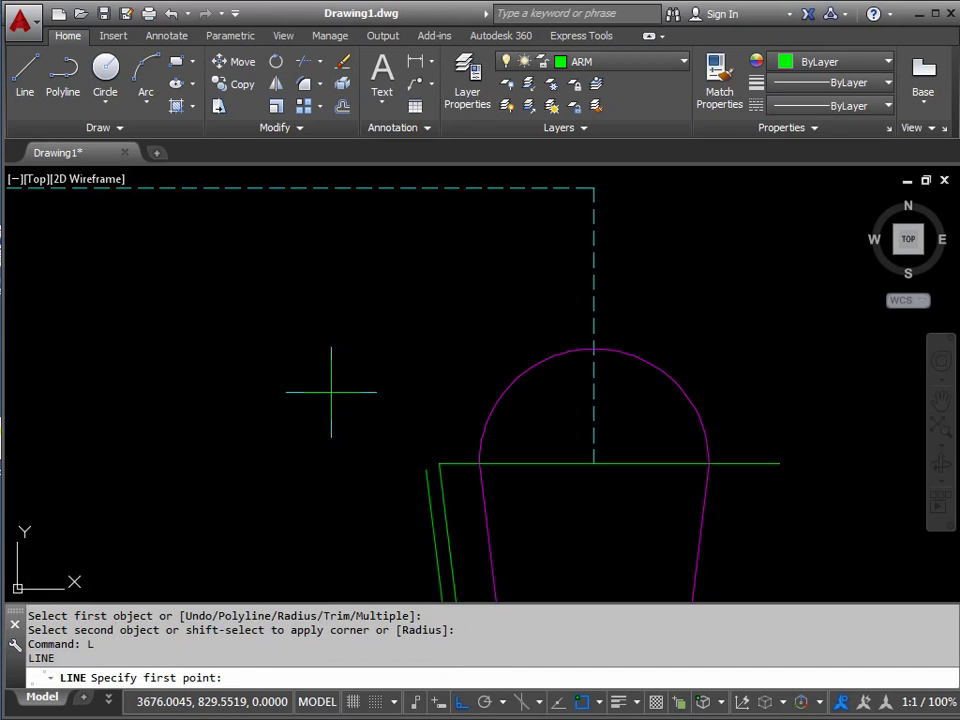
{"action": "left_click", "coordinate": [439, 464]}
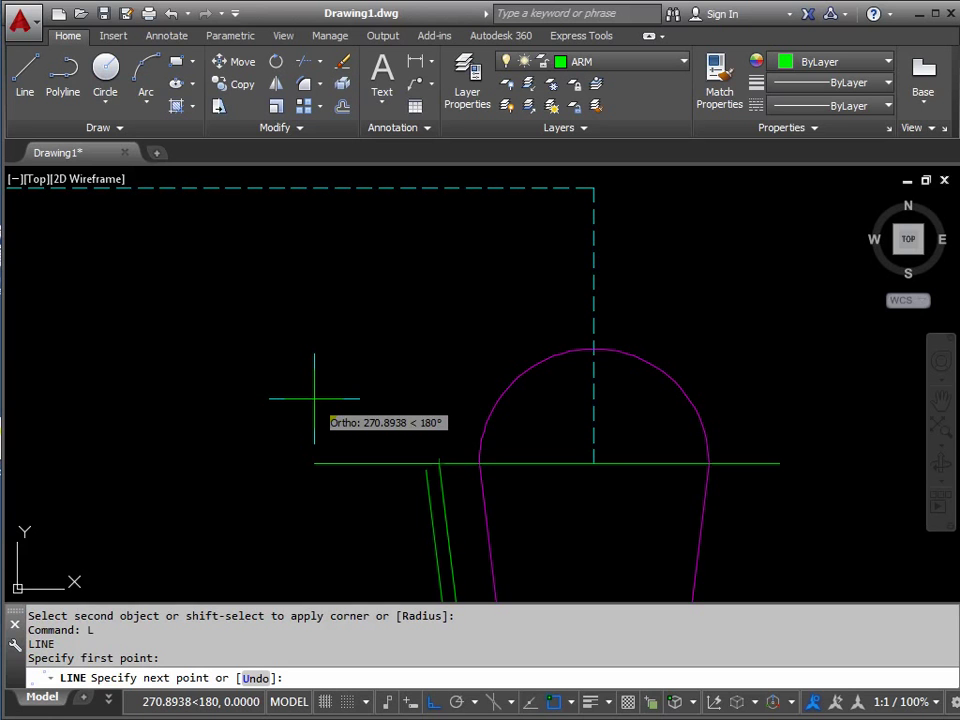
{"action": "type", "text": "@"}
{"action": "key", "text": "shift"}
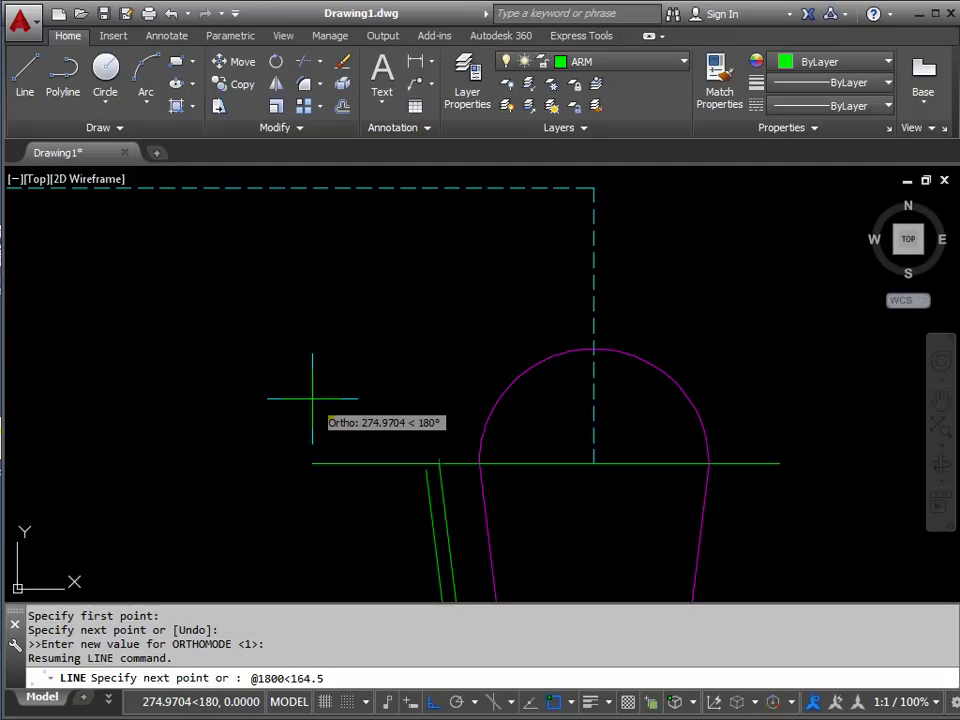
{"action": "key", "text": "Return"}
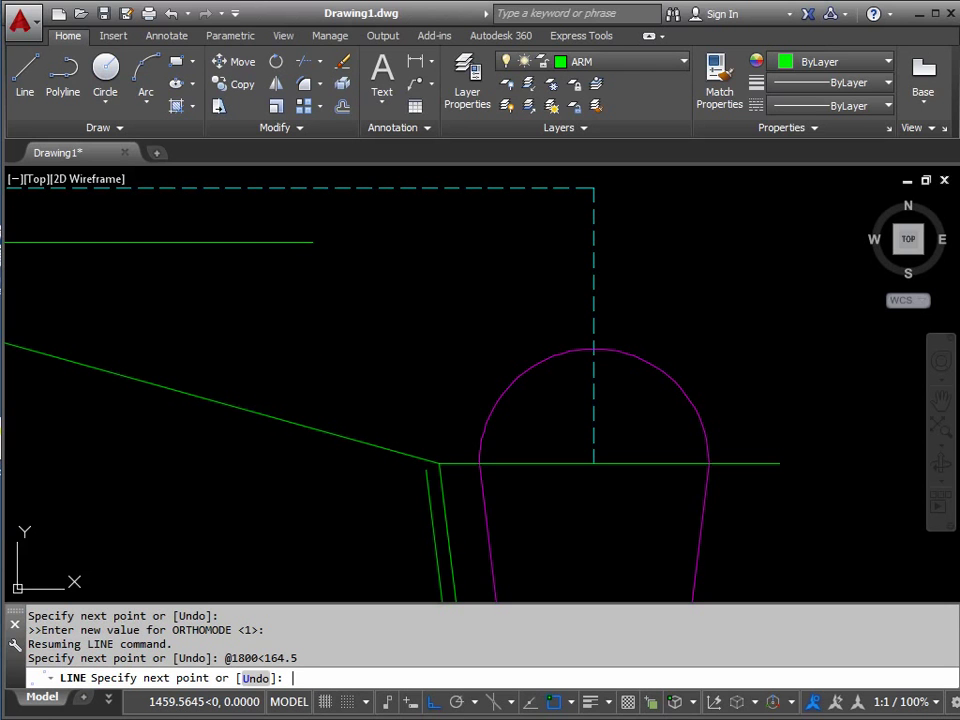
{"action": "key", "text": "Return"}
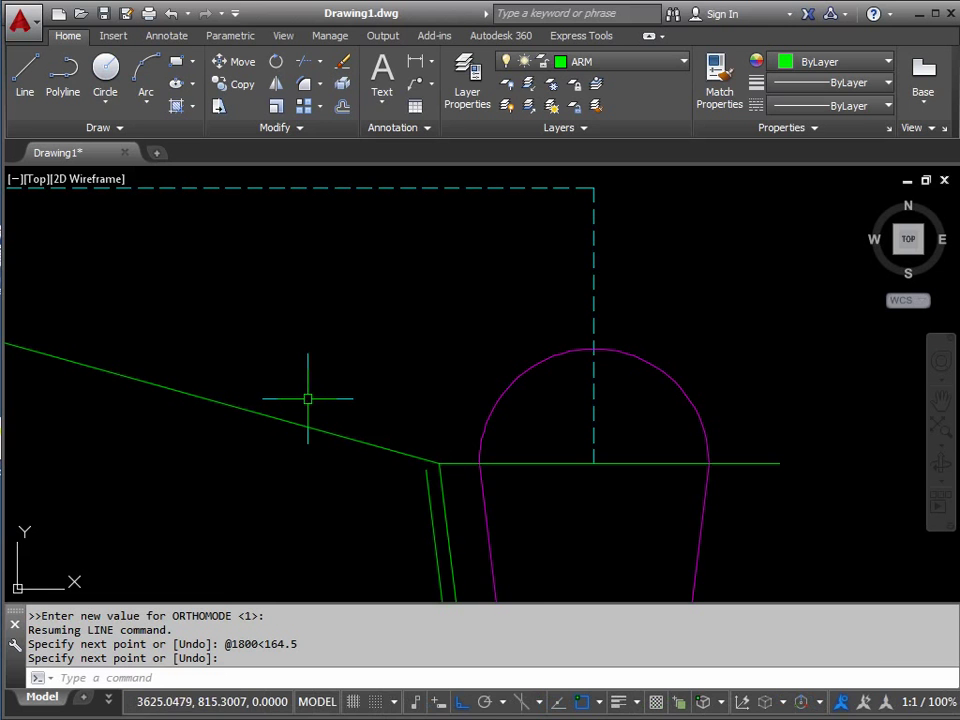
Copy the 1800-long angled line onto itself, using its end at the upper sharp corner as both base point and second point.
{"action": "scroll", "coordinate": [319, 386], "scroll_direction": "down", "scroll_amount": 6}
{"action": "mouse_move", "coordinate": [315, 374]}
{"action": "middle_mouse_down"}
{"action": "mouse_move", "coordinate": [368, 381]}
{"action": "mouse_move", "coordinate": [356, 361]}
{"action": "mouse_move", "coordinate": [380, 332]}
{"action": "middle_mouse_up"}
{"action": "scroll", "coordinate": [343, 395], "scroll_direction": "up", "scroll_amount": 2}
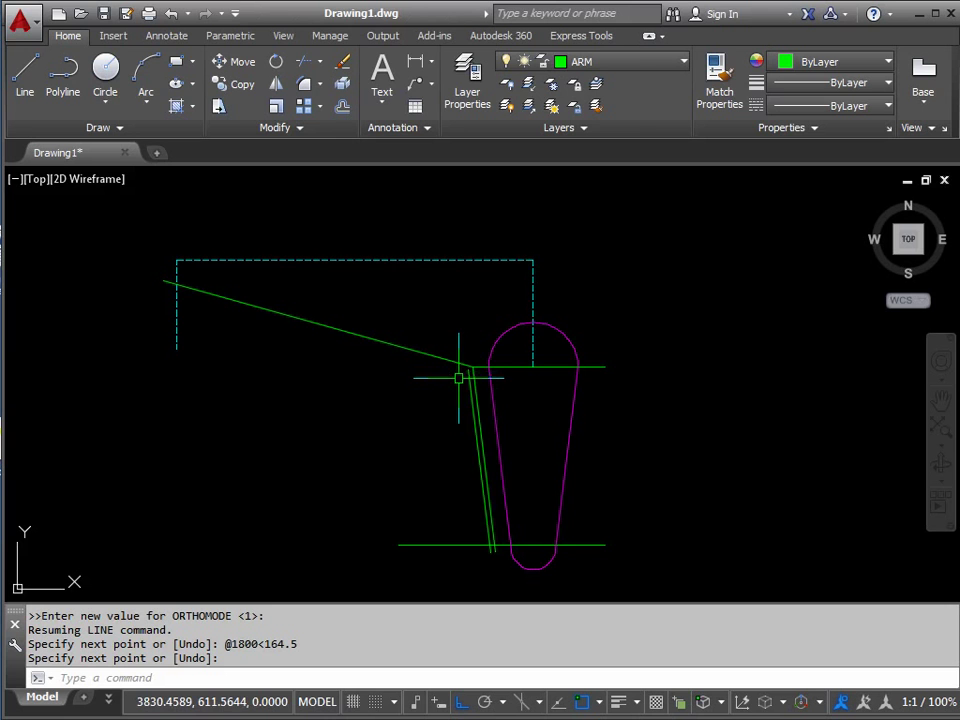
{"action": "scroll", "coordinate": [458, 378], "scroll_direction": "up", "scroll_amount": 2}
{"action": "scroll", "coordinate": [463, 366], "scroll_direction": "up", "scroll_amount": 2}
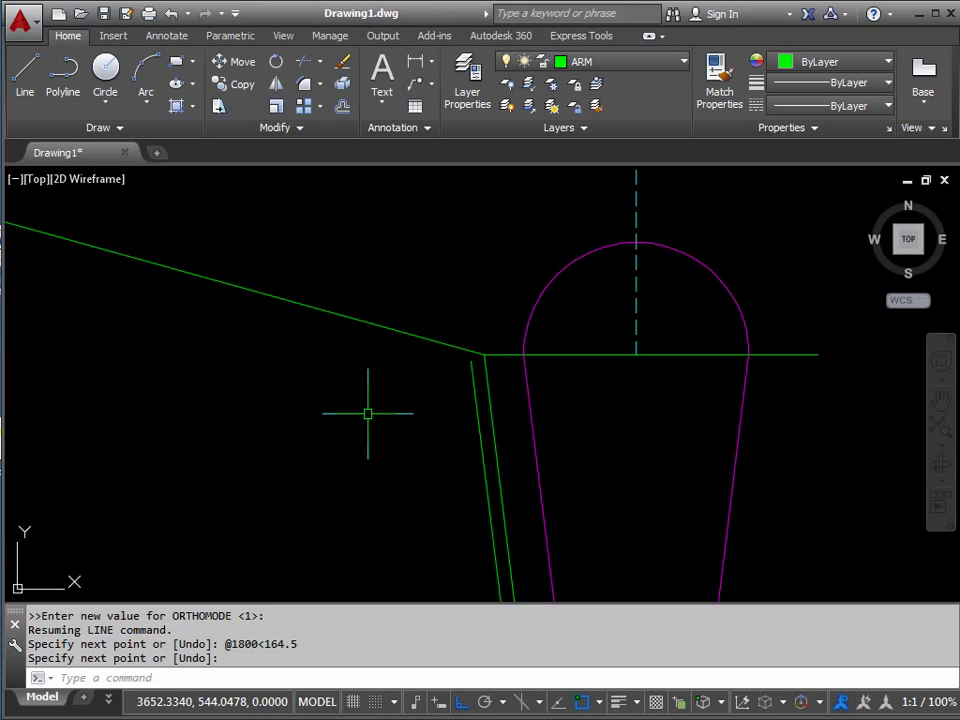
{"action": "left_click", "coordinate": [238, 88]}
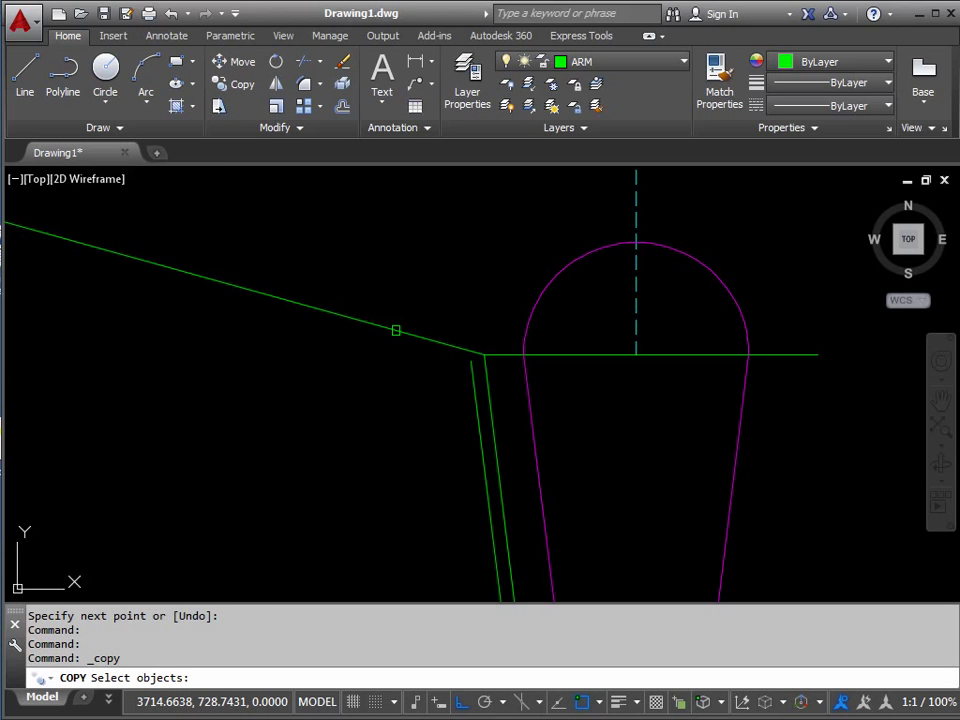
{"action": "left_click", "coordinate": [396, 330]}
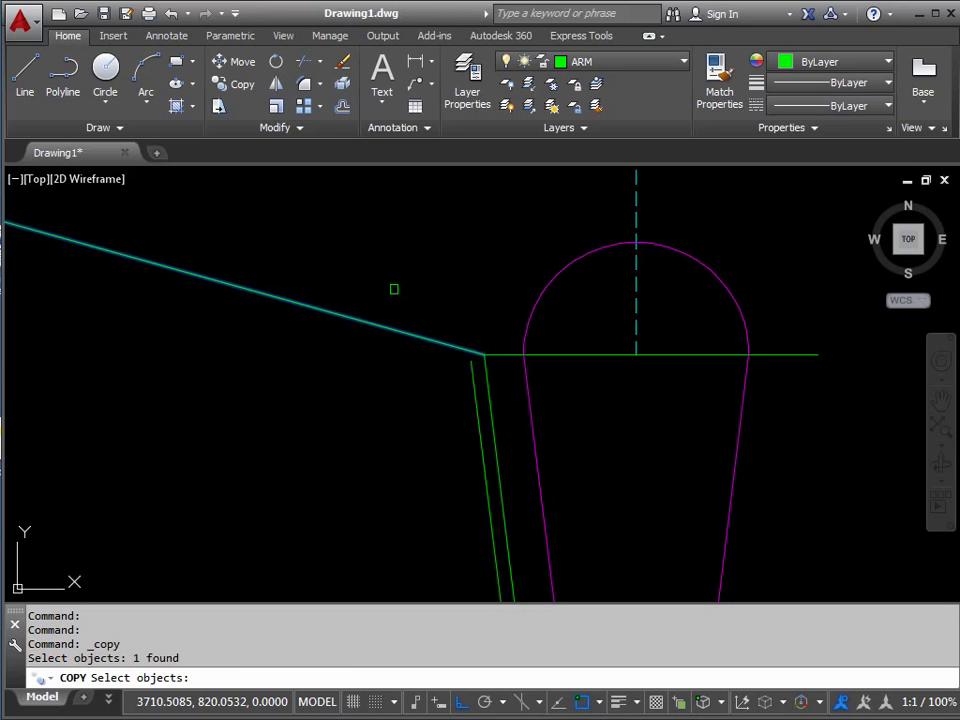
{"action": "key", "text": "Return"}
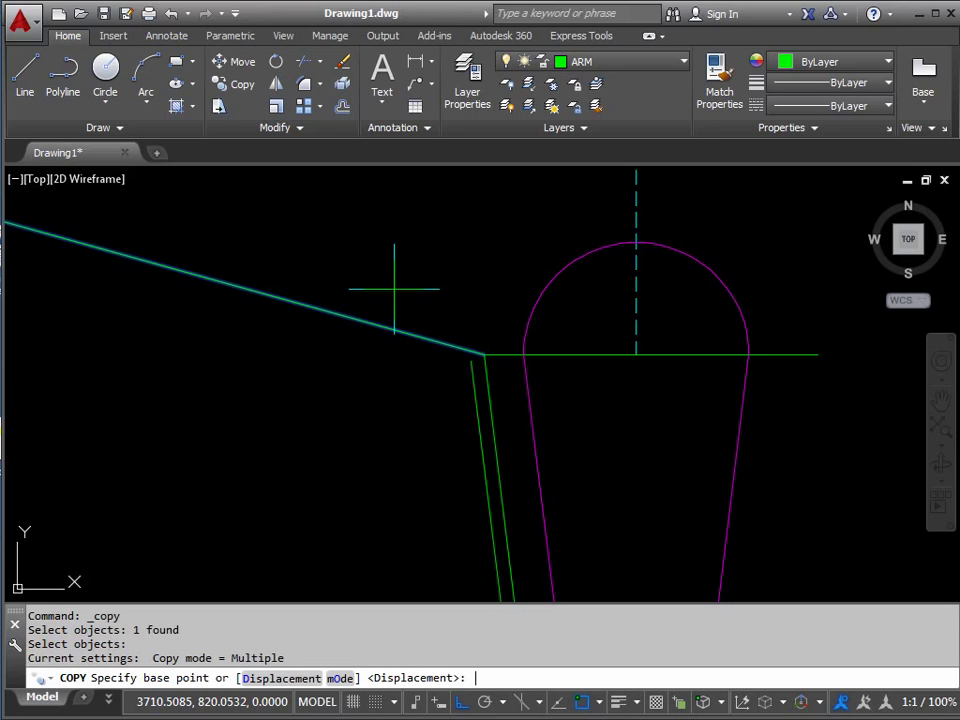
{"action": "left_click", "coordinate": [484, 354]}
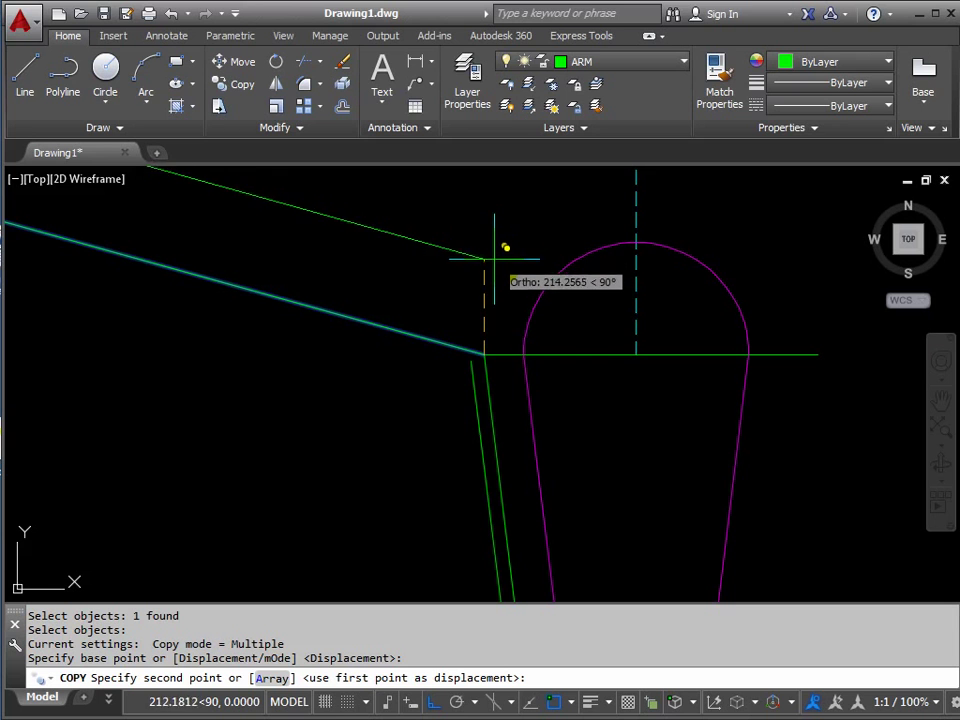
{"action": "left_click", "coordinate": [484, 354]}
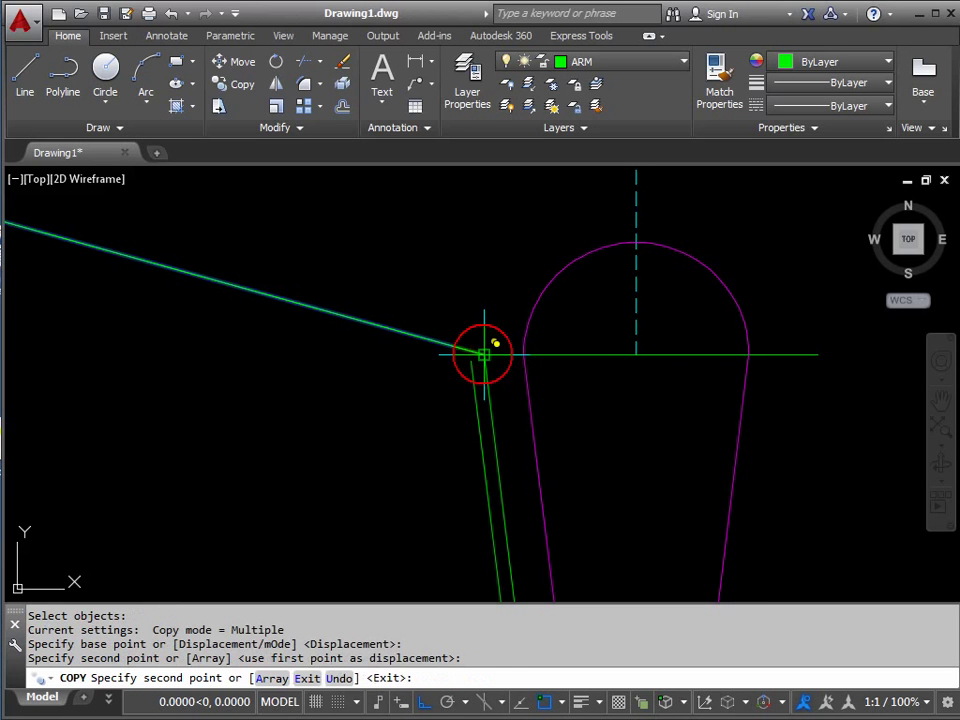
{"action": "left_click", "coordinate": [496, 278]}
{"action": "key", "text": "Return"}
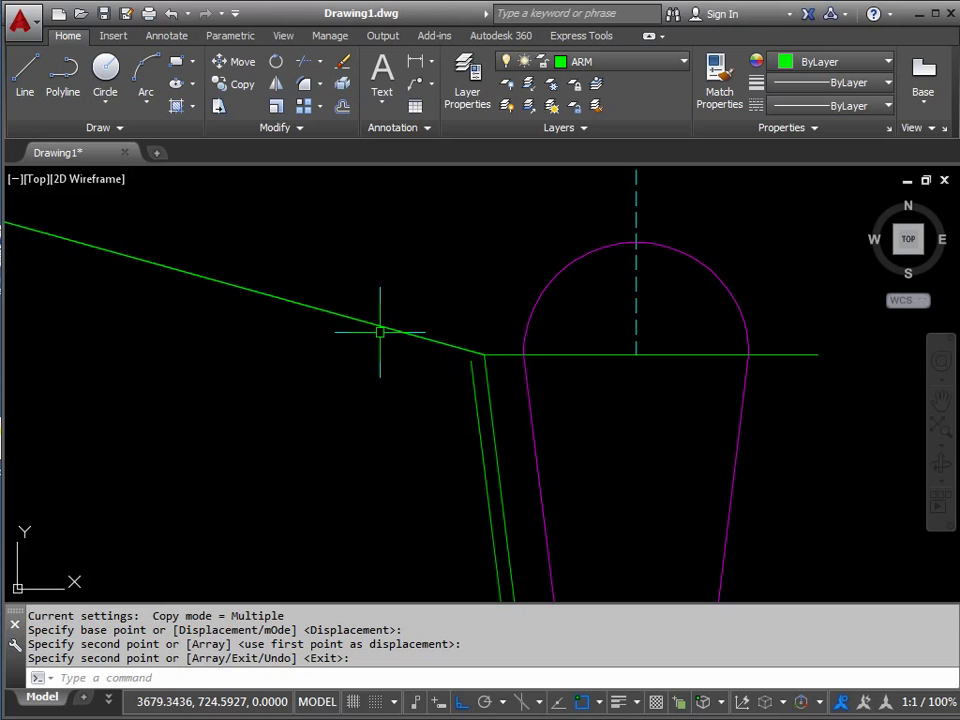
Rotate one of the two coincident angled lines by 54 degrees about the upper sharp corner.
{"action": "left_click", "coordinate": [277, 64]}
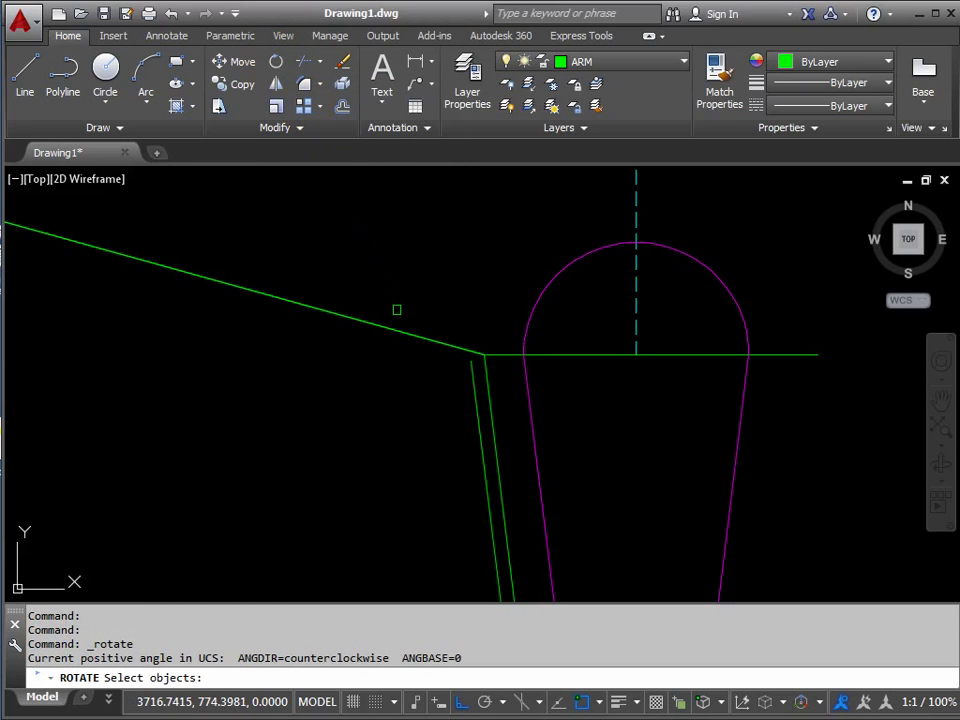
{"action": "left_click", "coordinate": [388, 326]}
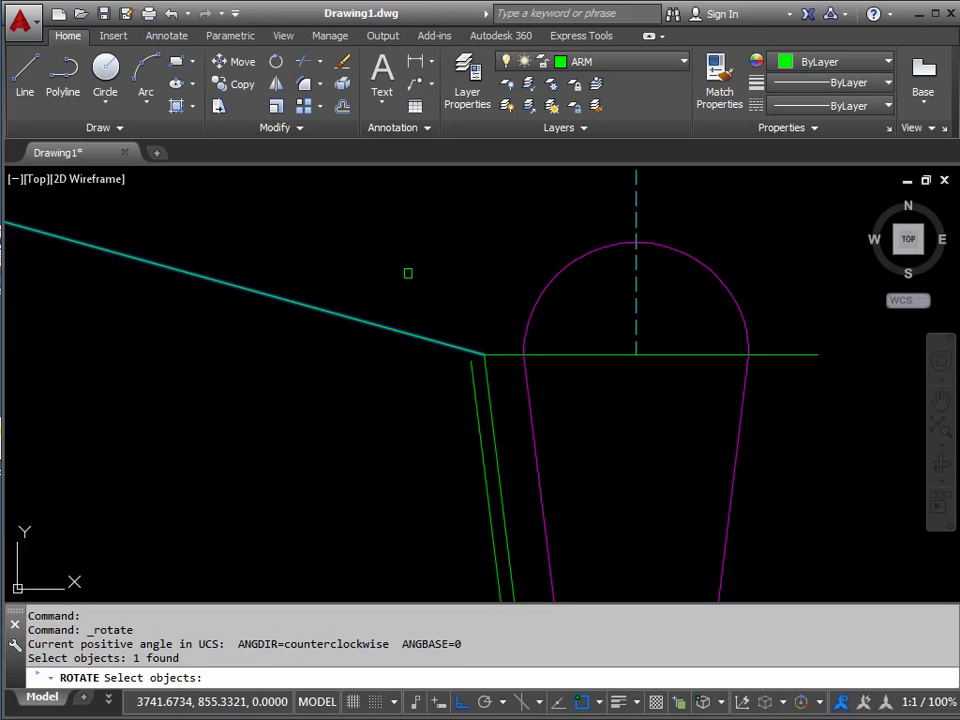
{"action": "key", "text": "Return"}
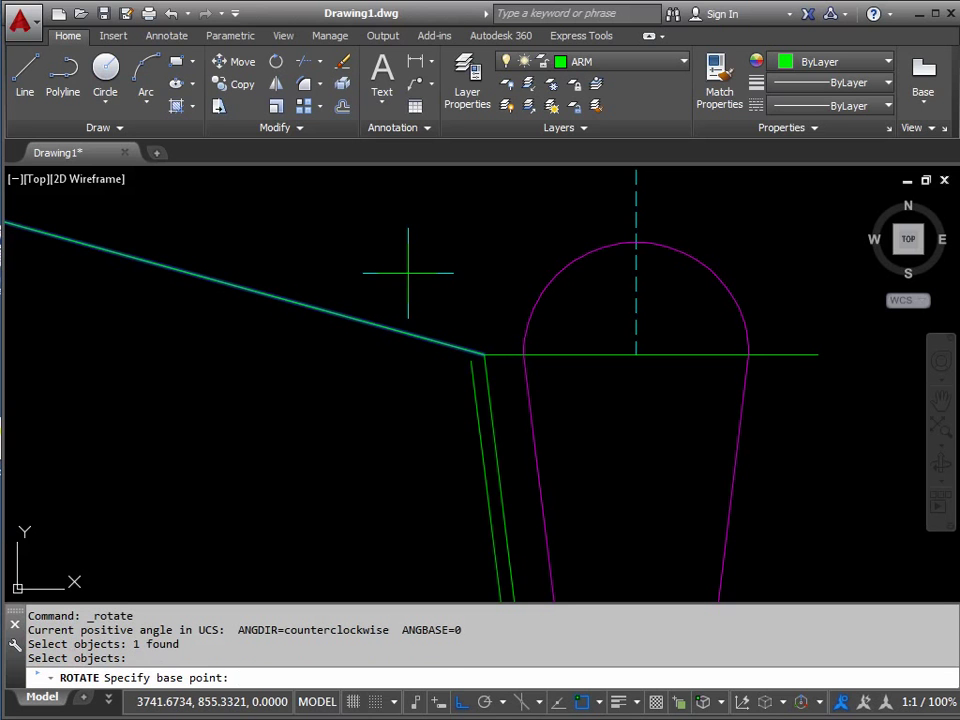
{"action": "left_click", "coordinate": [484, 355]}
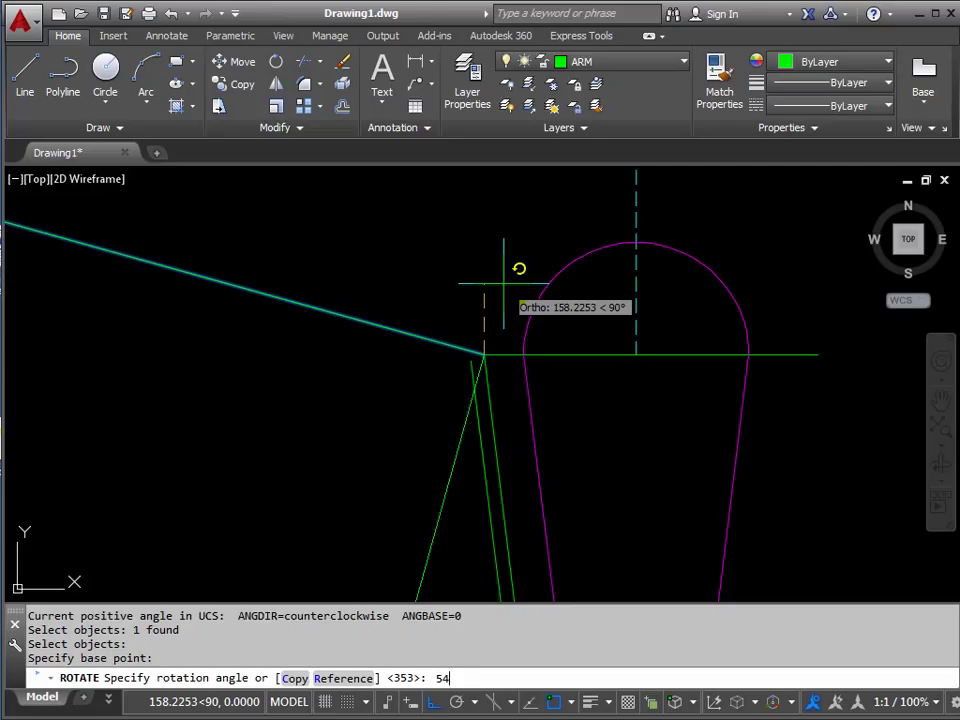
{"action": "key", "text": "Return"}
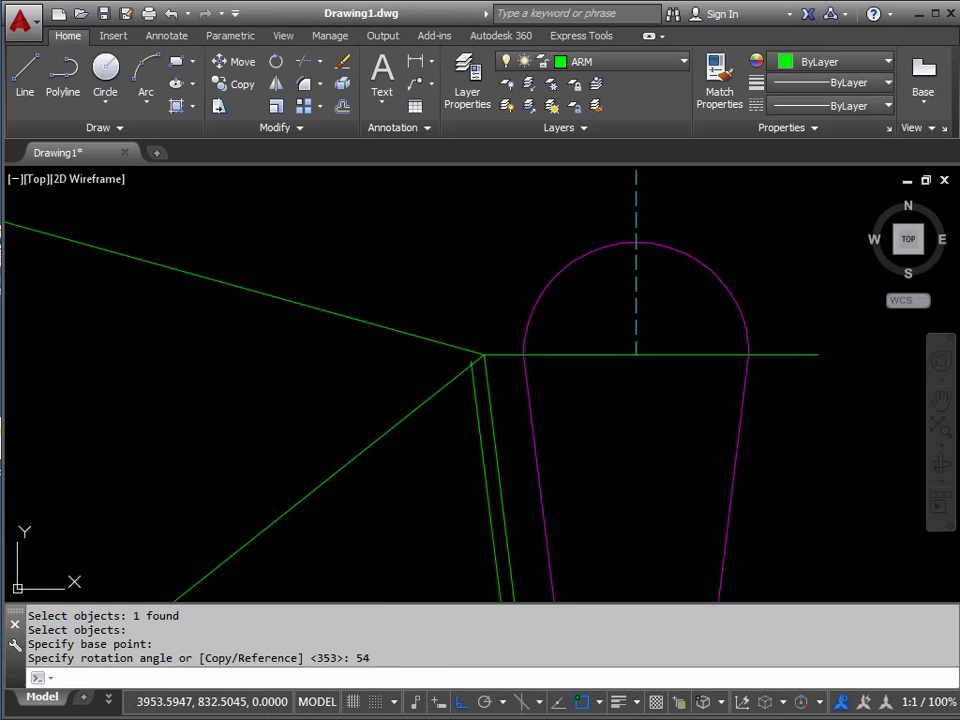
Fillet the outer green slanted line with the lower horizontal line at radius 0, keeping the horizontal part toward the column.
{"action": "scroll", "coordinate": [363, 373], "scroll_direction": "down", "scroll_amount": 2}
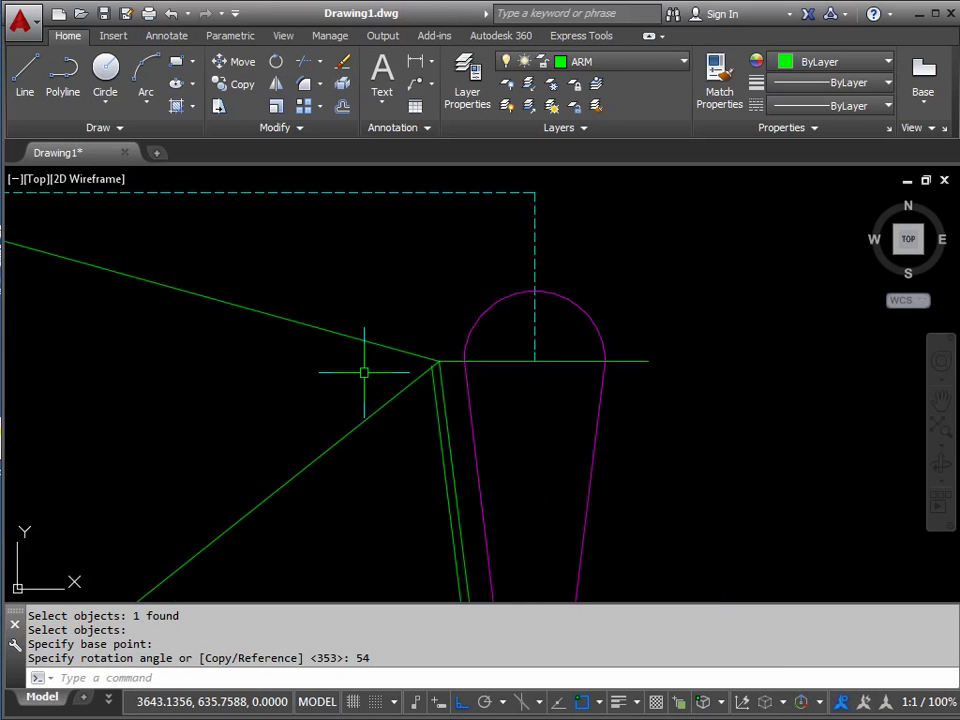
{"action": "scroll", "coordinate": [363, 373], "scroll_direction": "down", "scroll_amount": 2}
{"action": "middle_click_drag", "start_coordinate": [356, 364], "coordinate": [381, 334]}
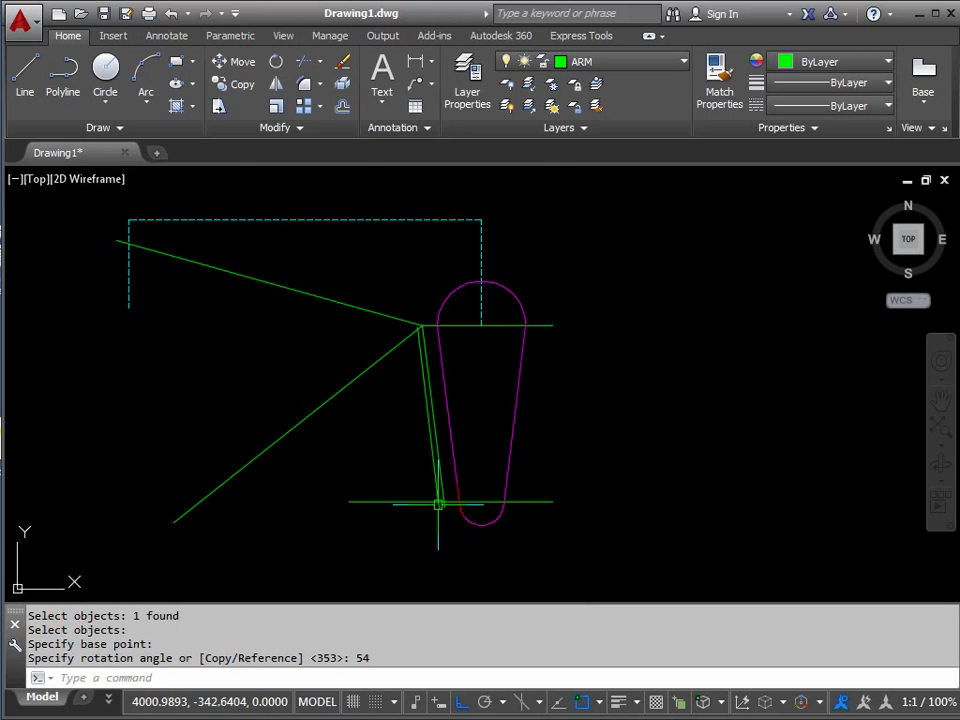
{"action": "scroll", "coordinate": [451, 493], "scroll_direction": "up", "scroll_amount": 2}
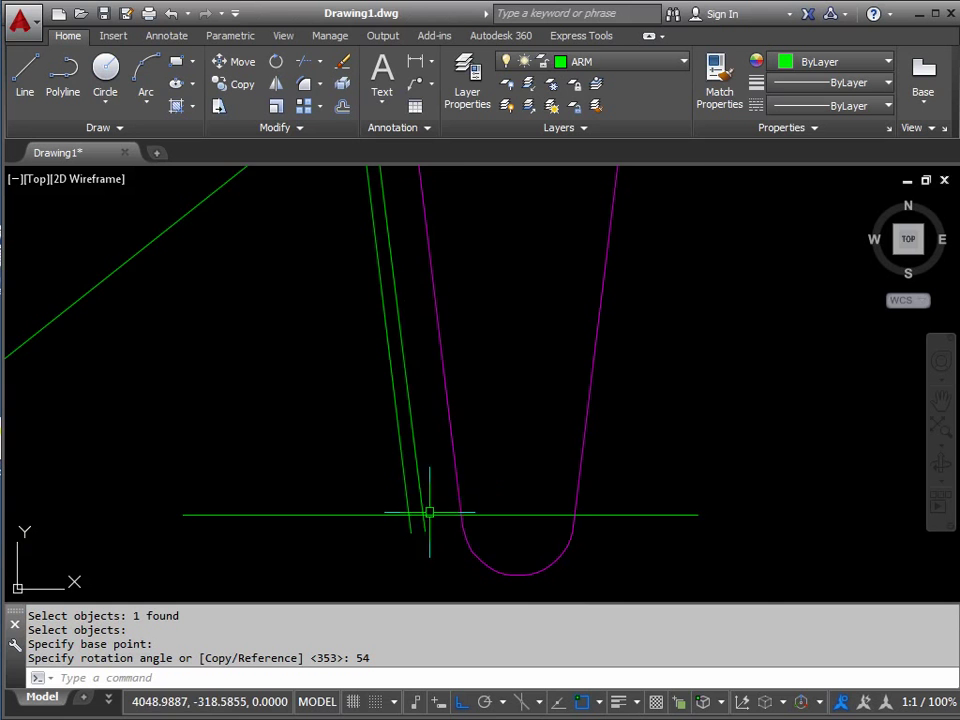
{"action": "scroll", "coordinate": [429, 512], "scroll_direction": "up", "scroll_amount": 2}
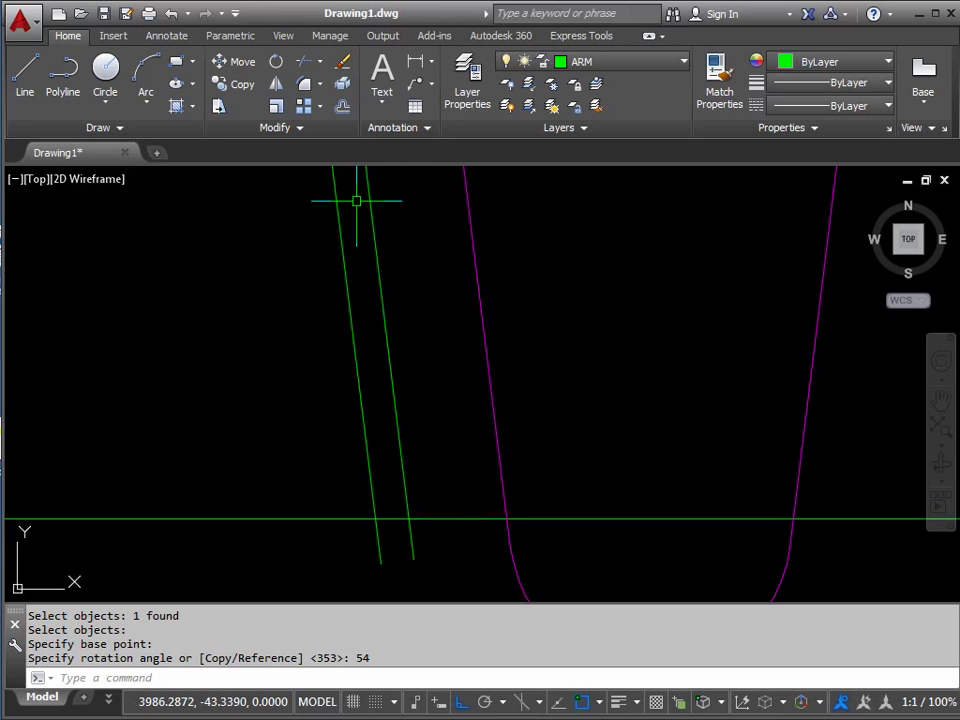
{"action": "left_click", "coordinate": [305, 89]}
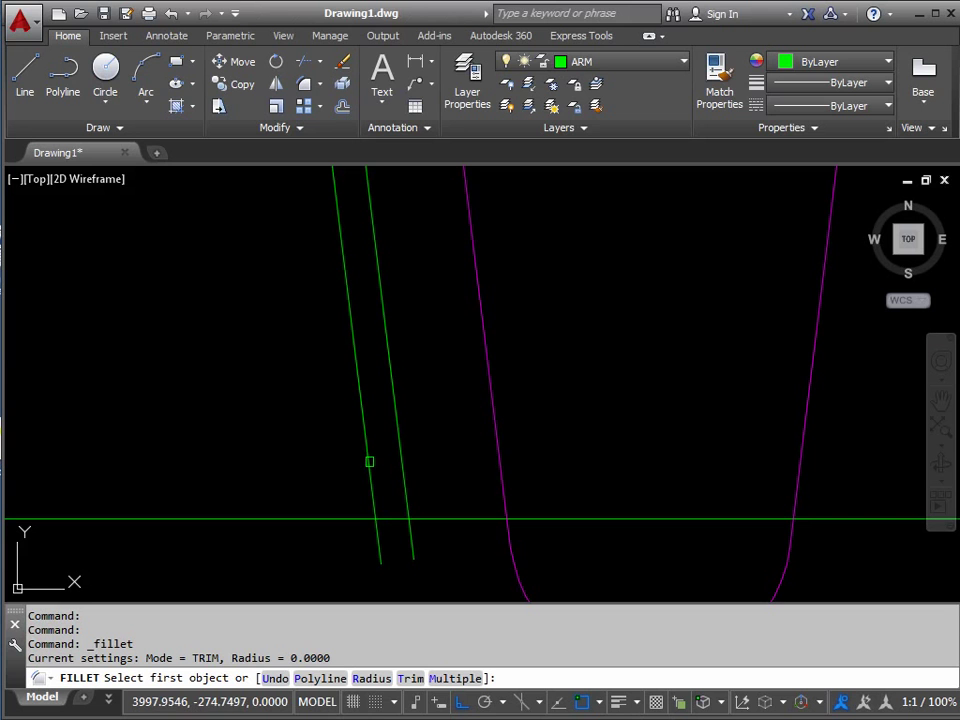
{"action": "left_click", "coordinate": [369, 462]}
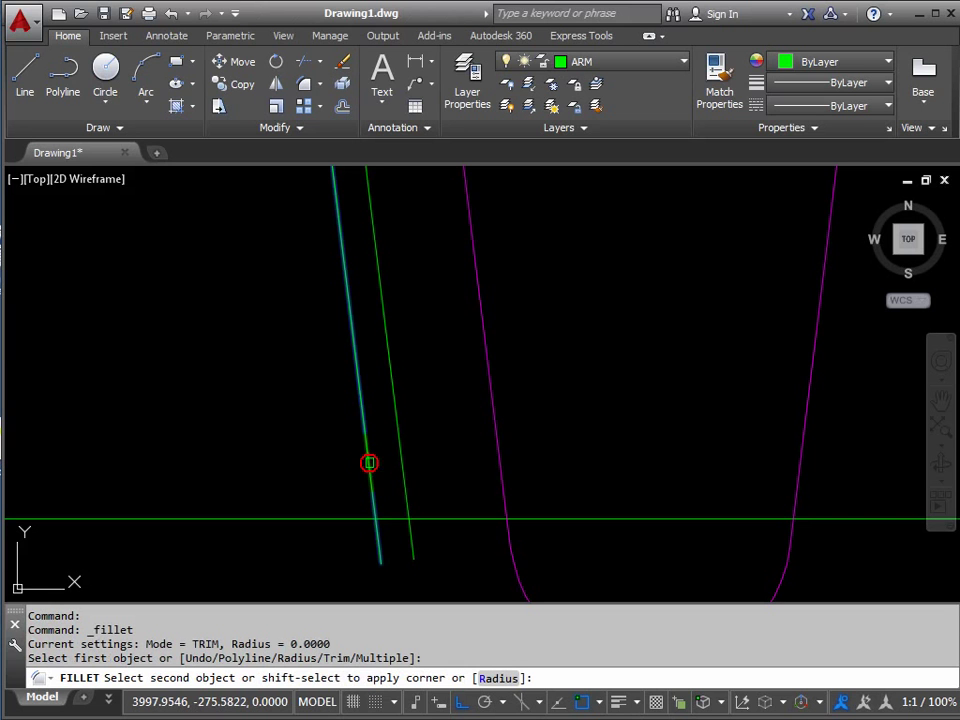
{"action": "left_click", "coordinate": [470, 519]}
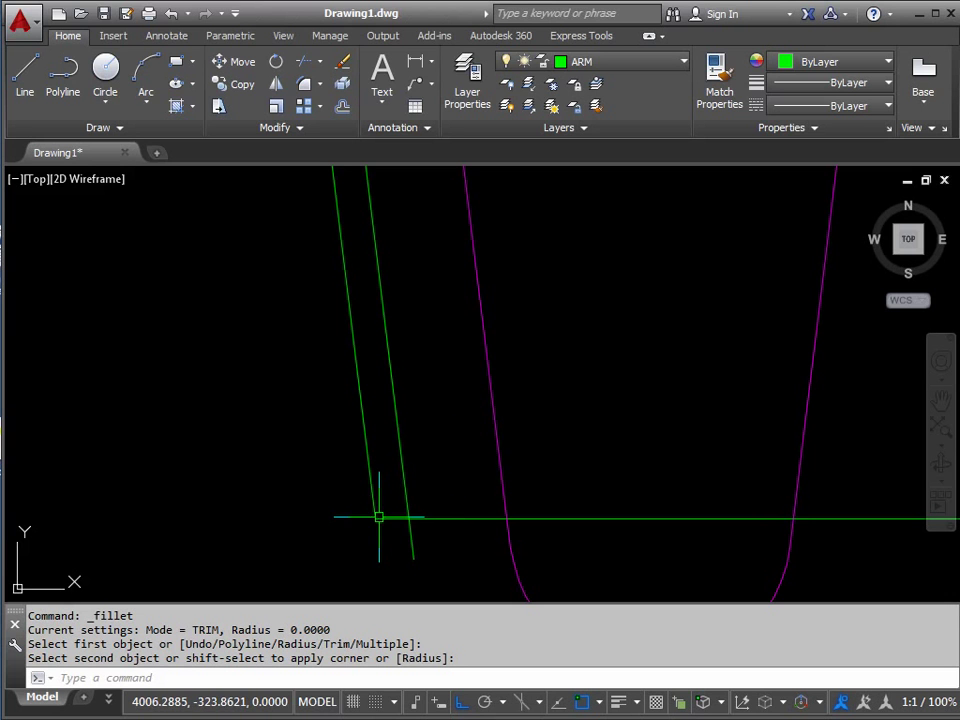
{"action": "scroll", "coordinate": [339, 489], "scroll_direction": "down", "scroll_amount": 2}
{"action": "middle_click_drag", "start_coordinate": [339, 489], "coordinate": [461, 399]}
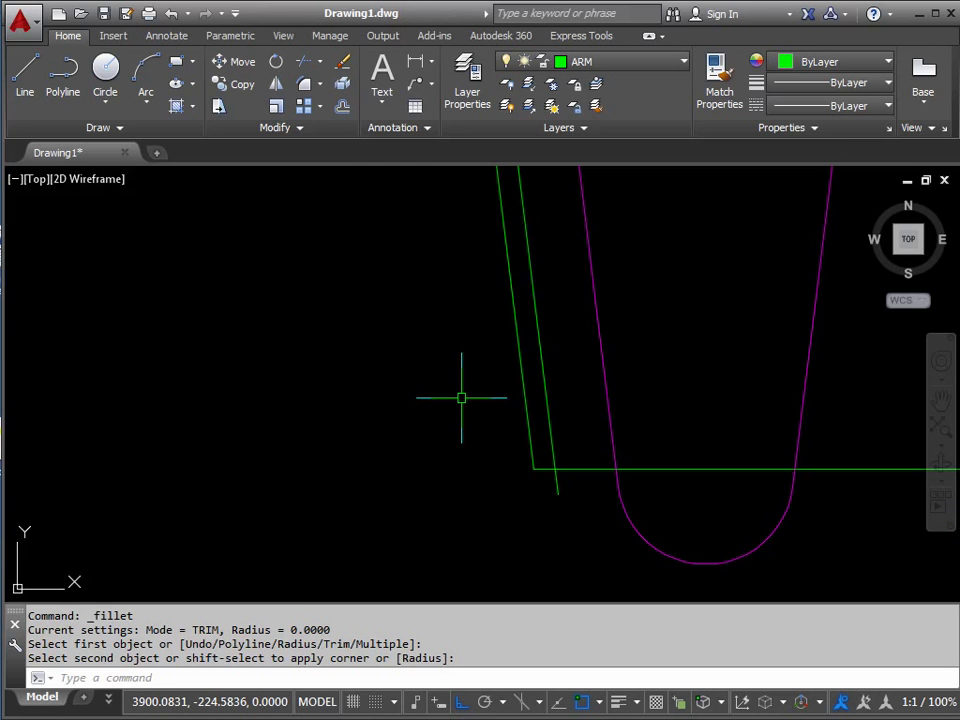
{"action": "type", "text": "L"}
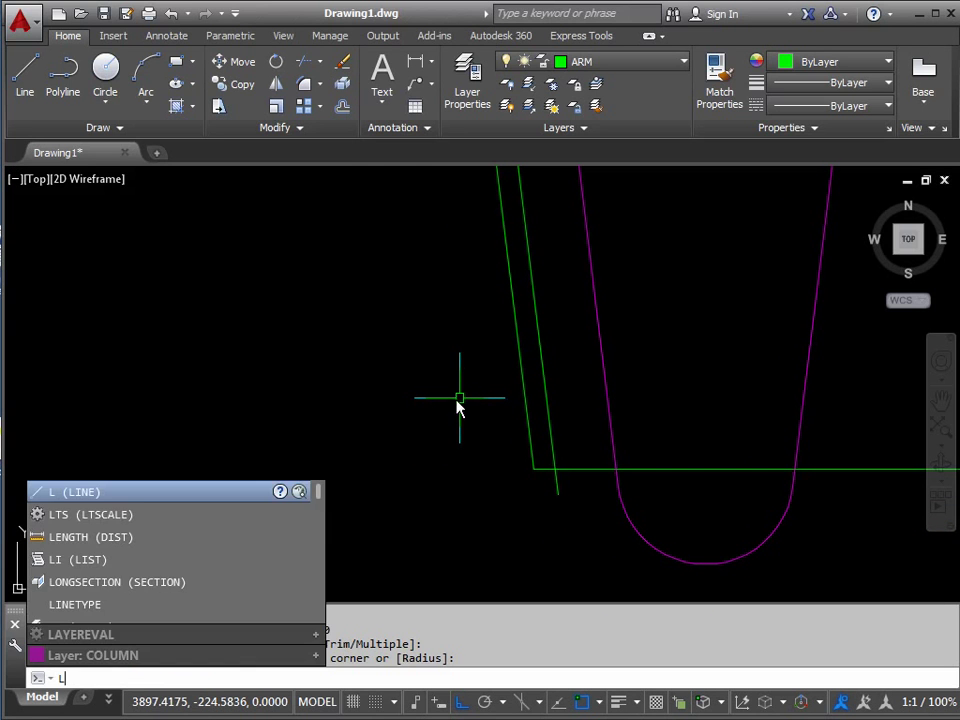
{"action": "key", "text": "Return"}
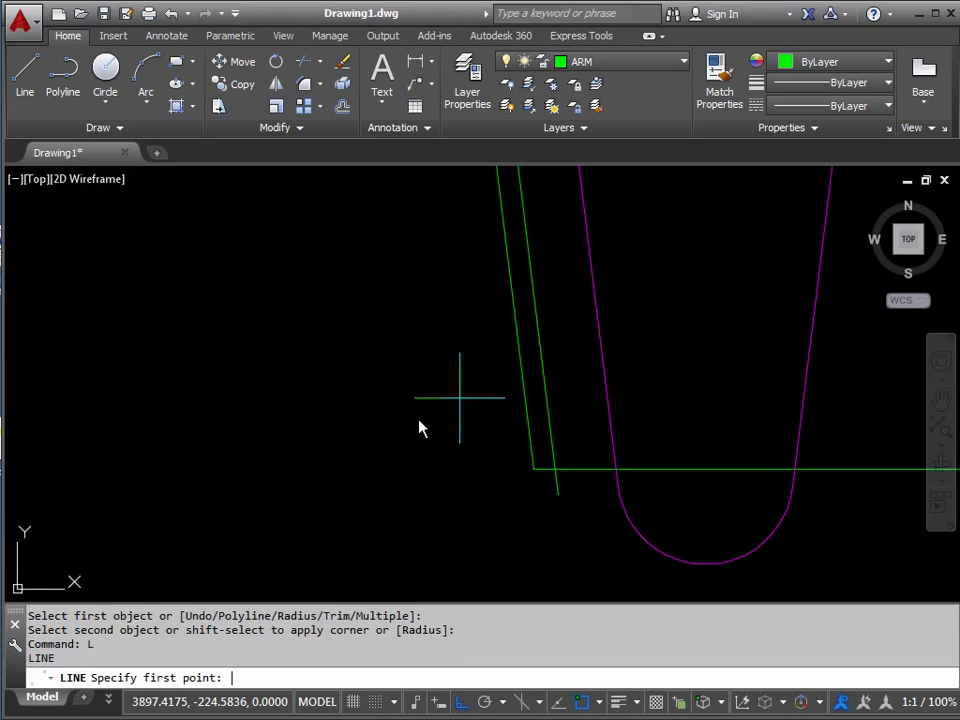
{"action": "left_click", "coordinate": [533, 469]}
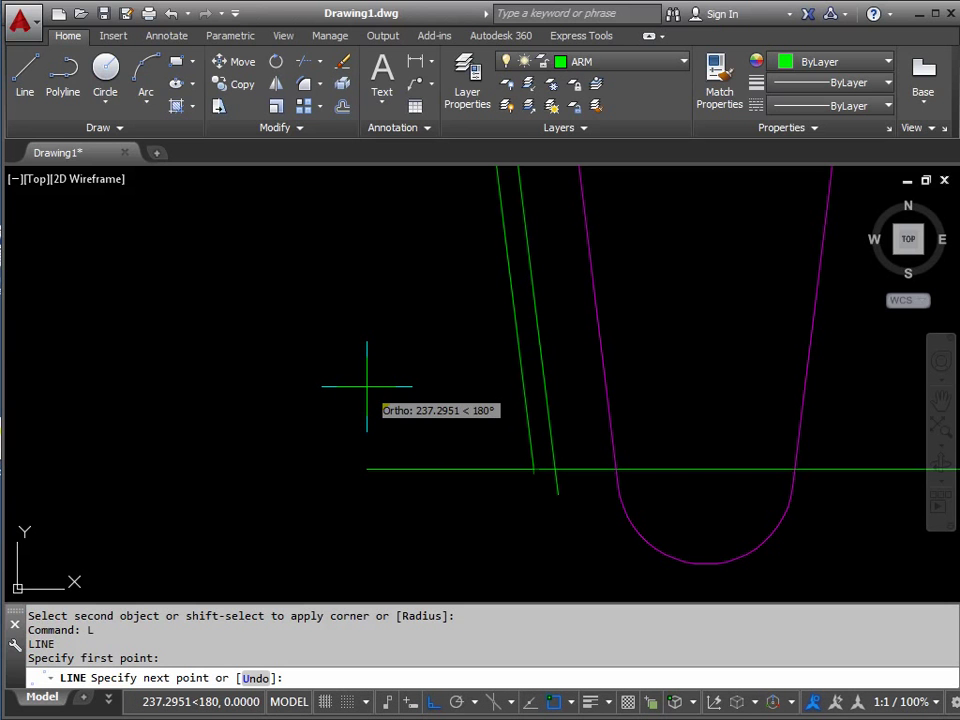
{"action": "type", "text": "@2400<"}
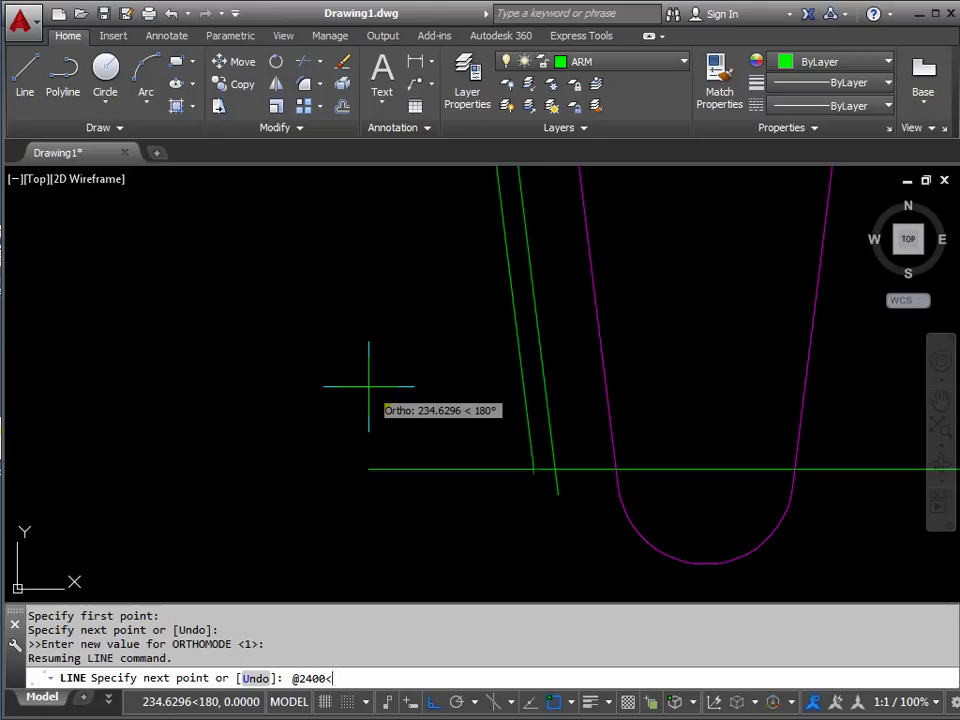
{"action": "type", "text": "0.5"}
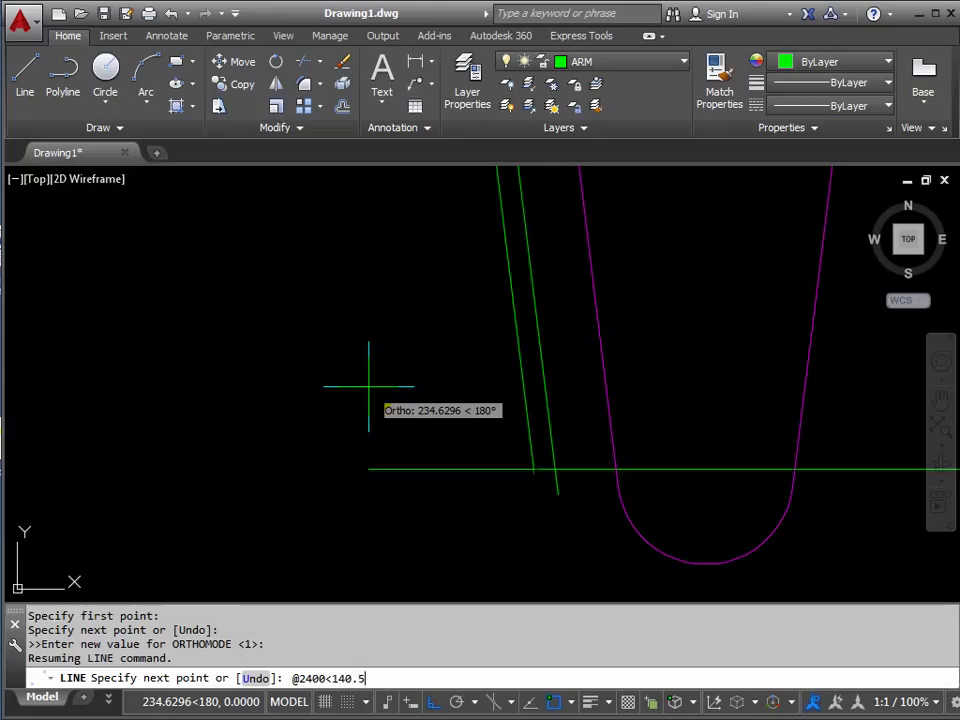
{"action": "key", "text": "Return"}
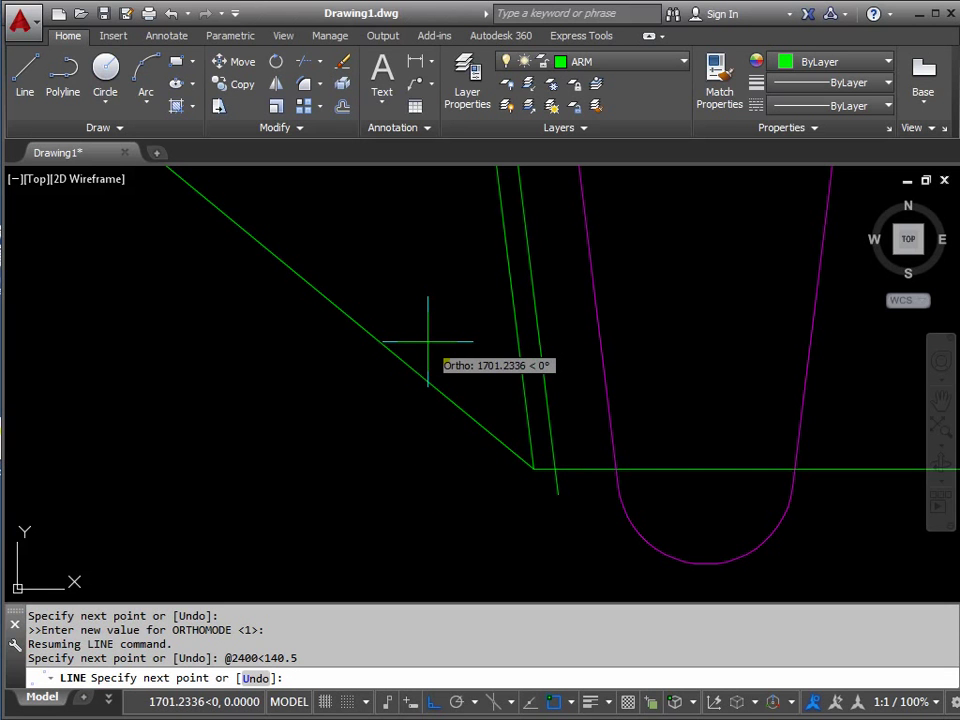
{"action": "key", "text": "Escape"}
Offset the upper slanted arm line and the long diagonal from the lower corner by 30 units, both toward the inside of the frame.
{"action": "scroll", "coordinate": [387, 305], "scroll_direction": "down", "scroll_amount": 3}
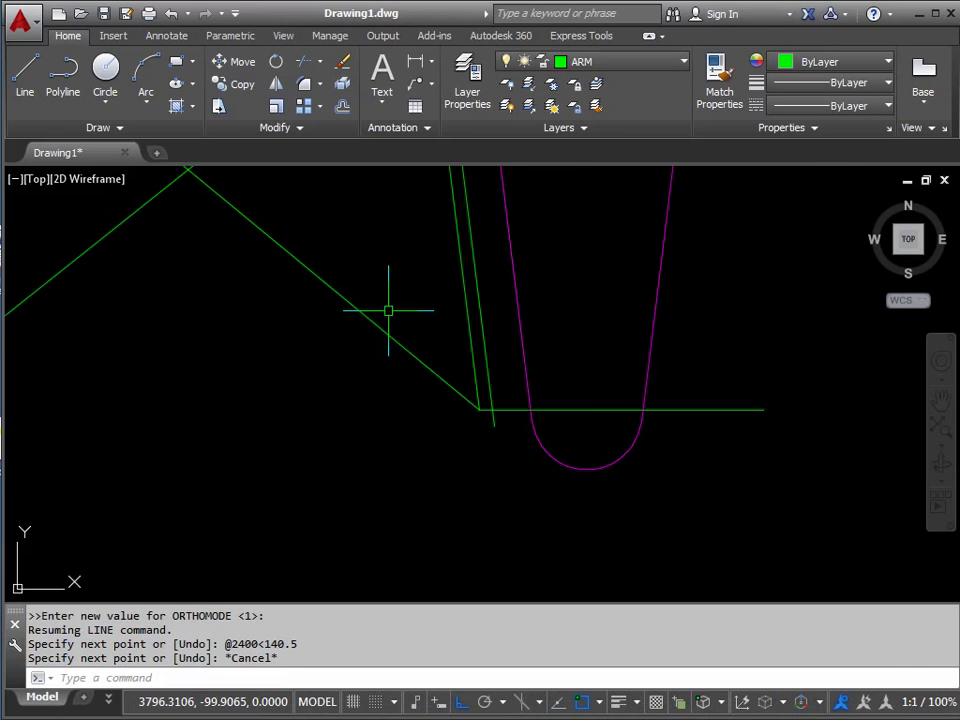
{"action": "mouse_move", "coordinate": [382, 289]}
{"action": "middle_mouse_down"}
{"action": "mouse_move", "coordinate": [388, 326]}
{"action": "mouse_move", "coordinate": [437, 426]}
{"action": "middle_mouse_up"}
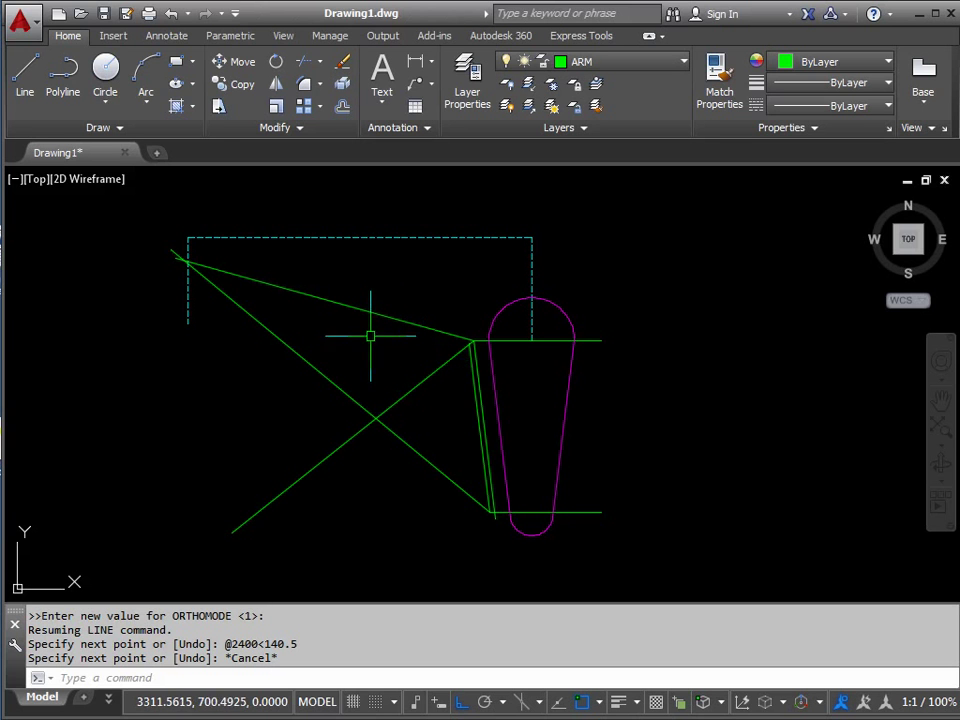
{"action": "scroll", "coordinate": [368, 338], "scroll_direction": "up", "scroll_amount": 3}
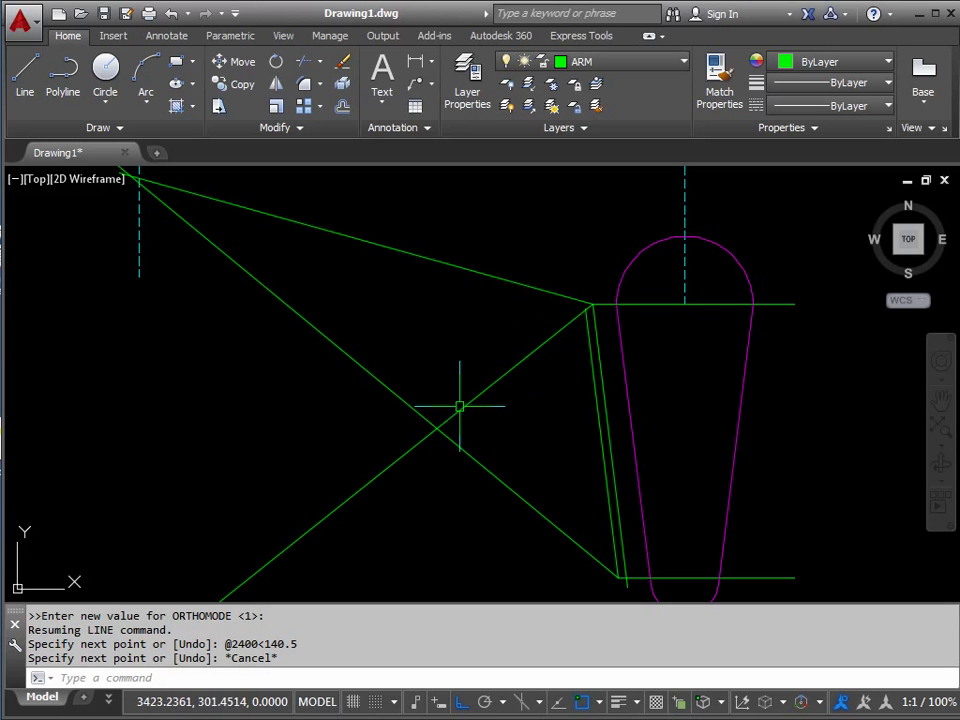
{"action": "mouse_move", "coordinate": [502, 376]}
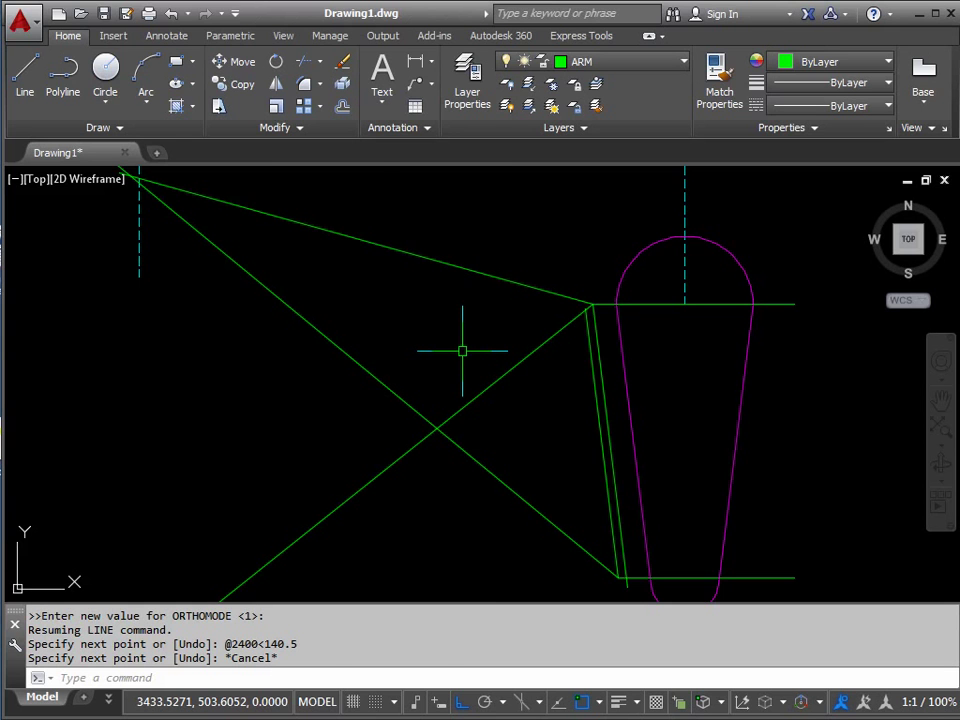
{"action": "left_click", "coordinate": [342, 107]}
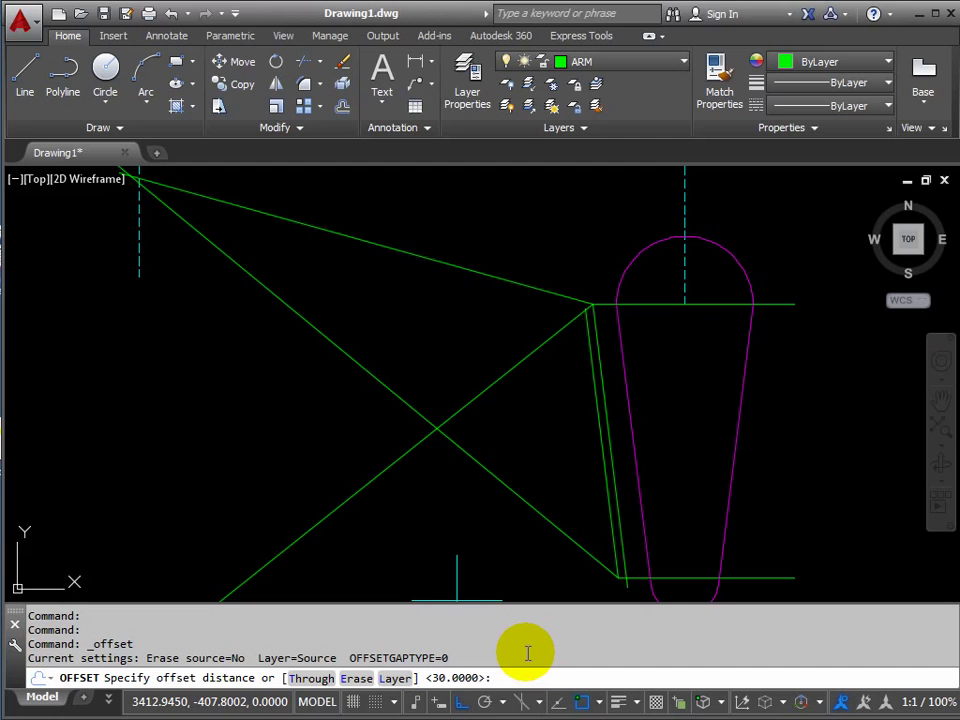
{"action": "key", "text": "Return"}
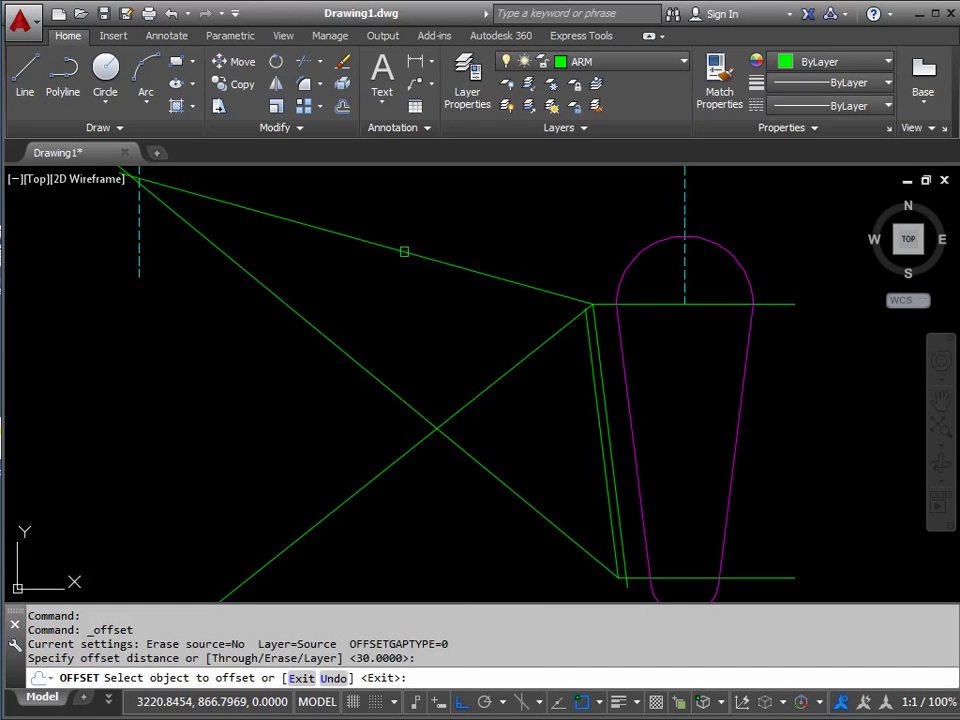
{"action": "left_click", "coordinate": [404, 251]}
{"action": "left_click", "coordinate": [408, 290]}
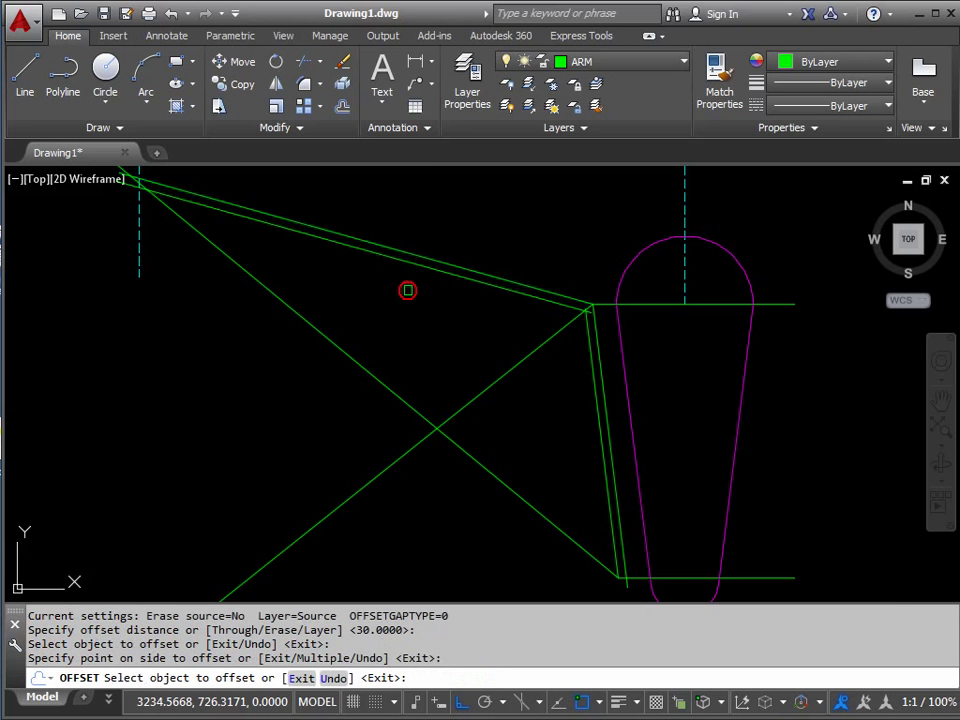
{"action": "left_click", "coordinate": [349, 354]}
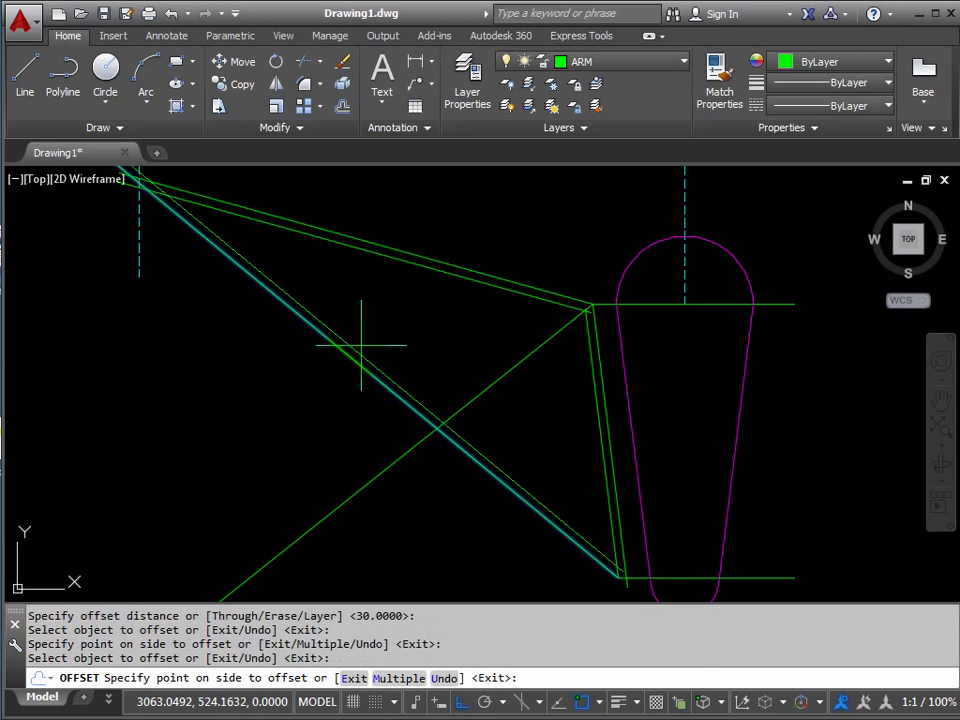
{"action": "left_click", "coordinate": [390, 324]}
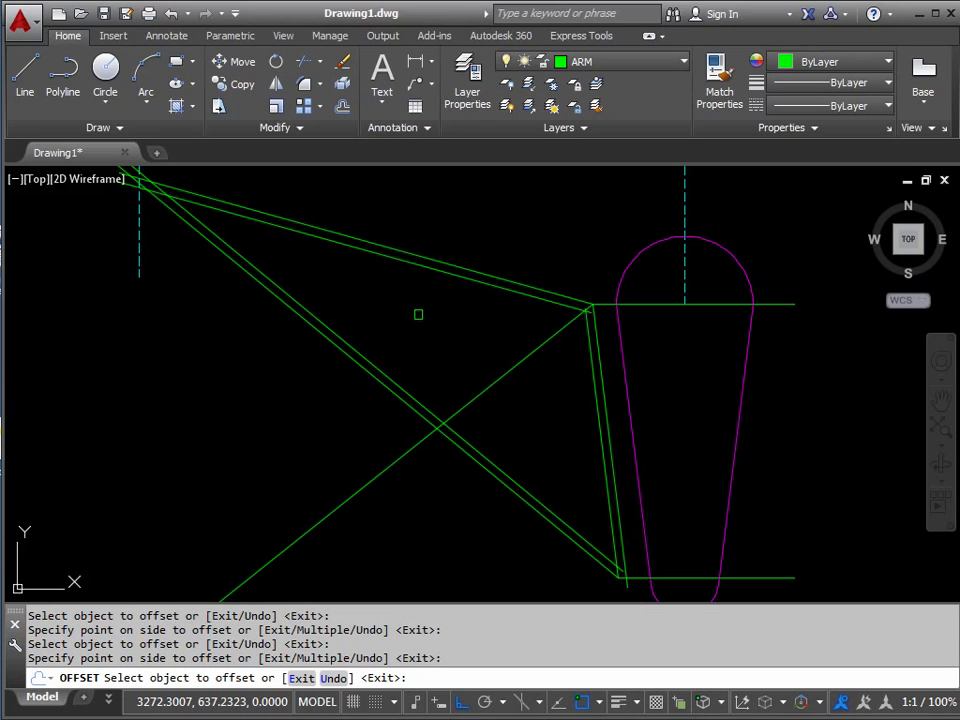
{"action": "key", "text": "Return"}
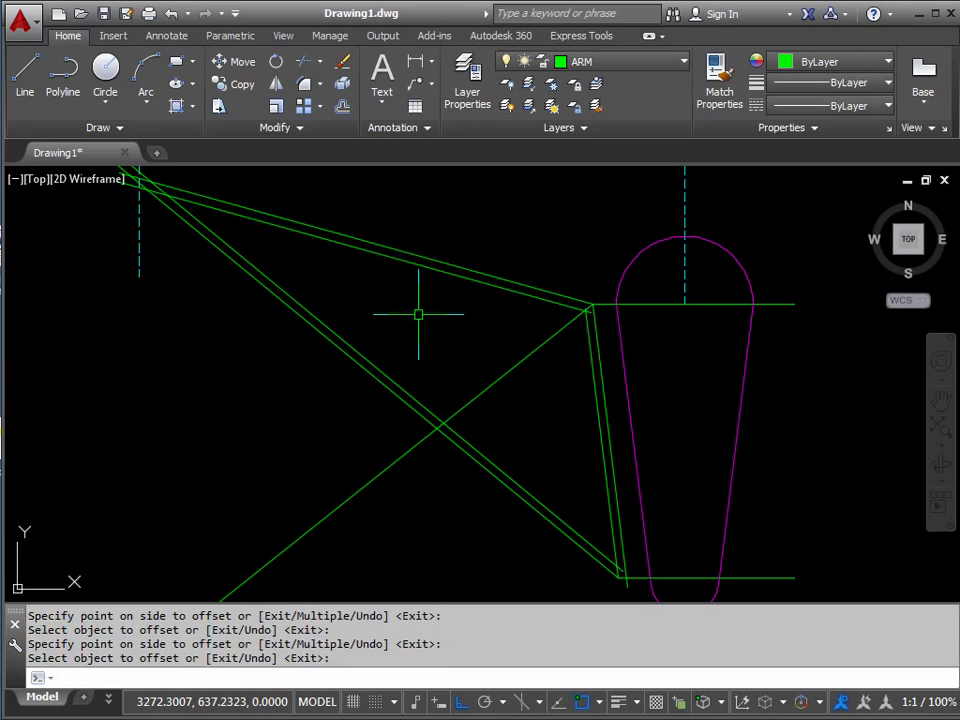
Offset the brace line descending from the upper corner by 15 units to both sides and erase the original centre line.
{"action": "key", "text": "Return"}
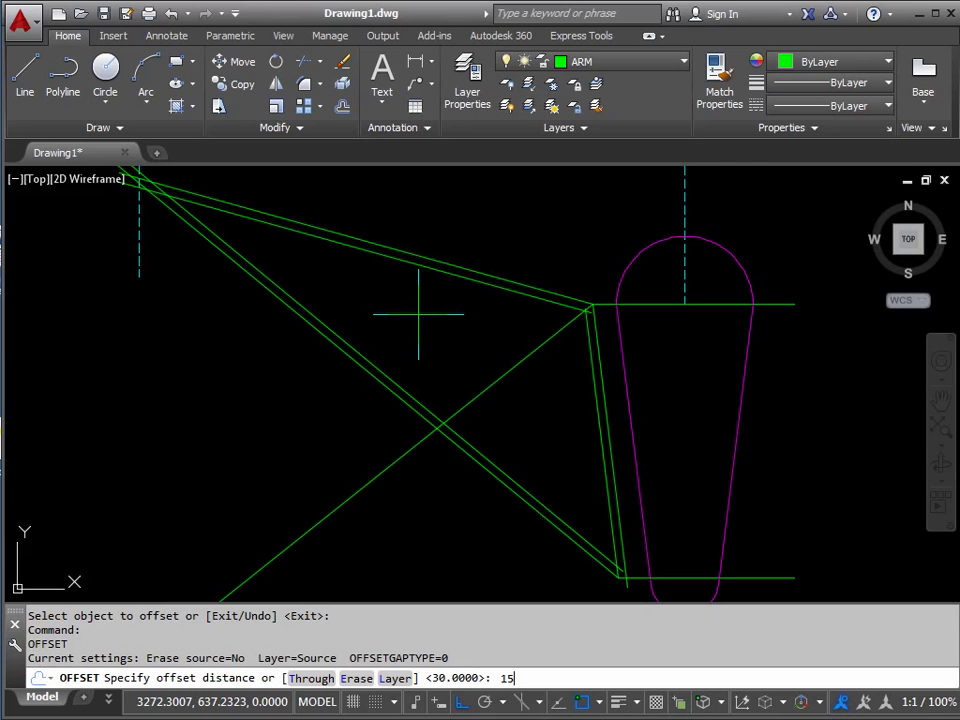
{"action": "key", "text": "Return"}
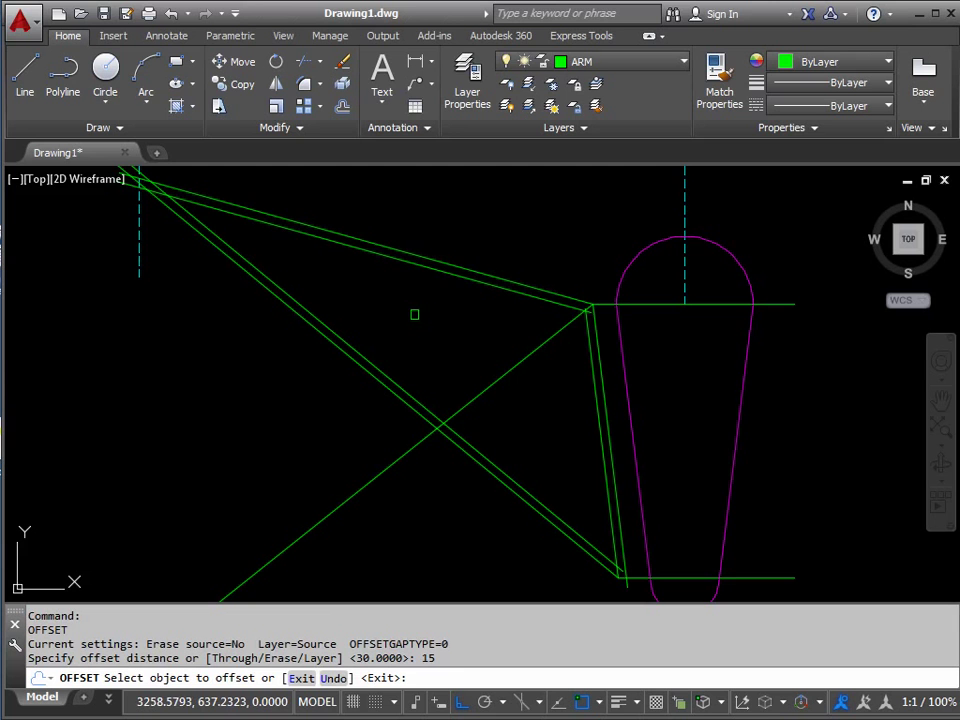
{"action": "left_click", "coordinate": [494, 380]}
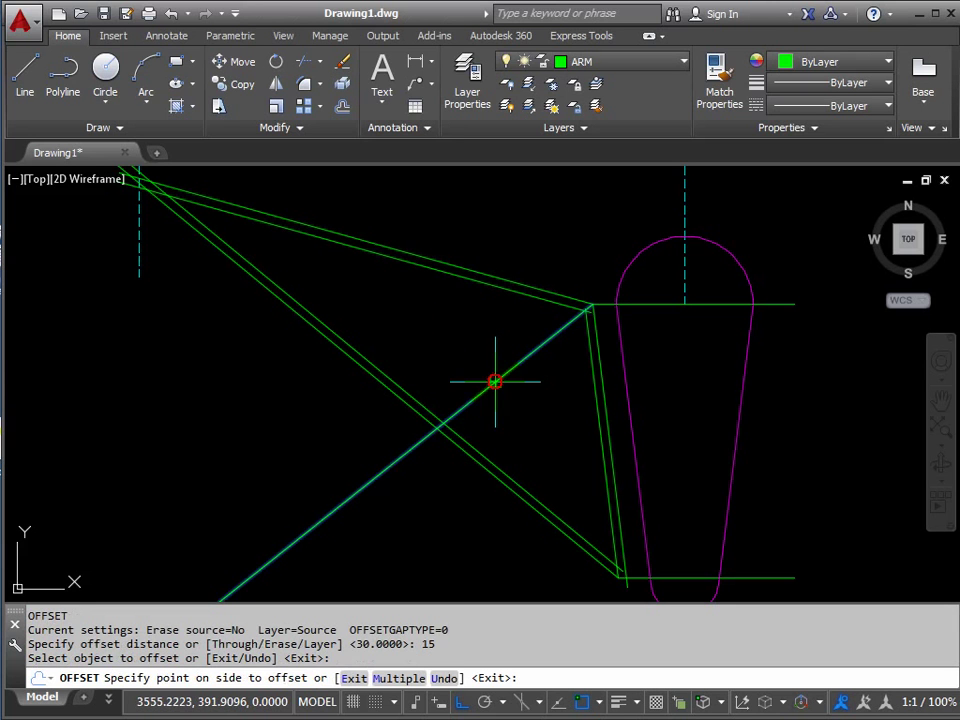
{"action": "left_click", "coordinate": [474, 350]}
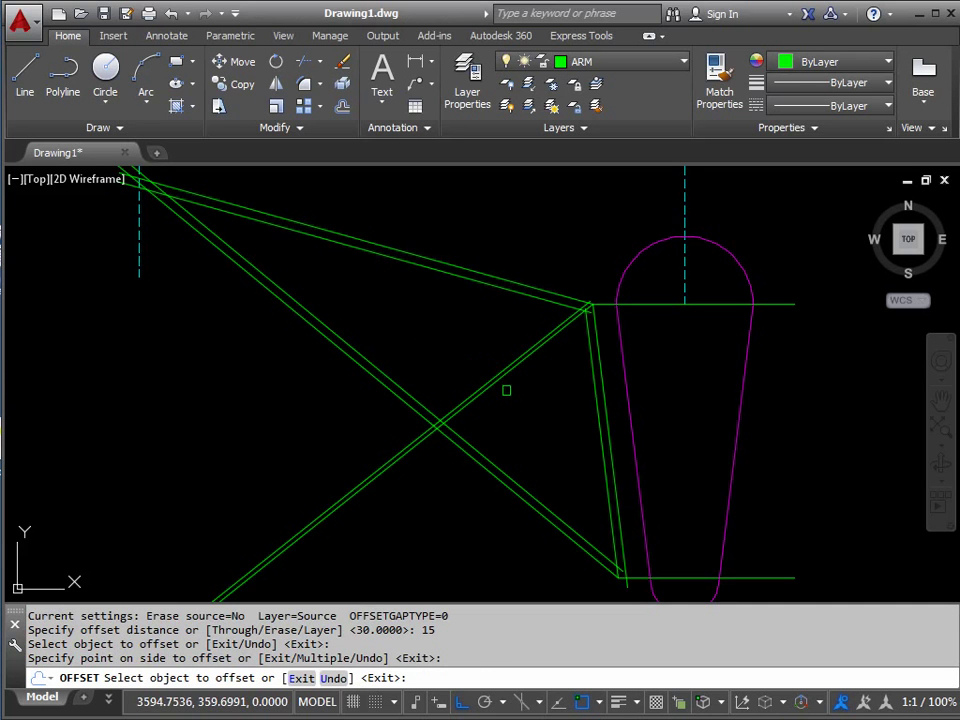
{"action": "scroll", "coordinate": [499, 396], "scroll_direction": "up", "scroll_amount": 4}
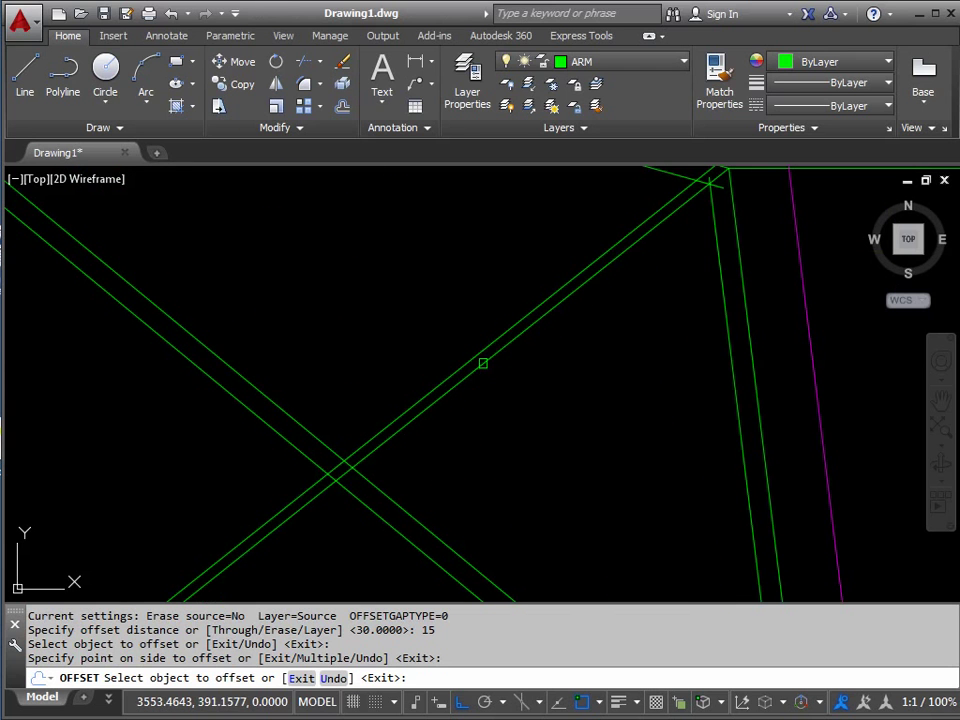
{"action": "left_click", "coordinate": [483, 365]}
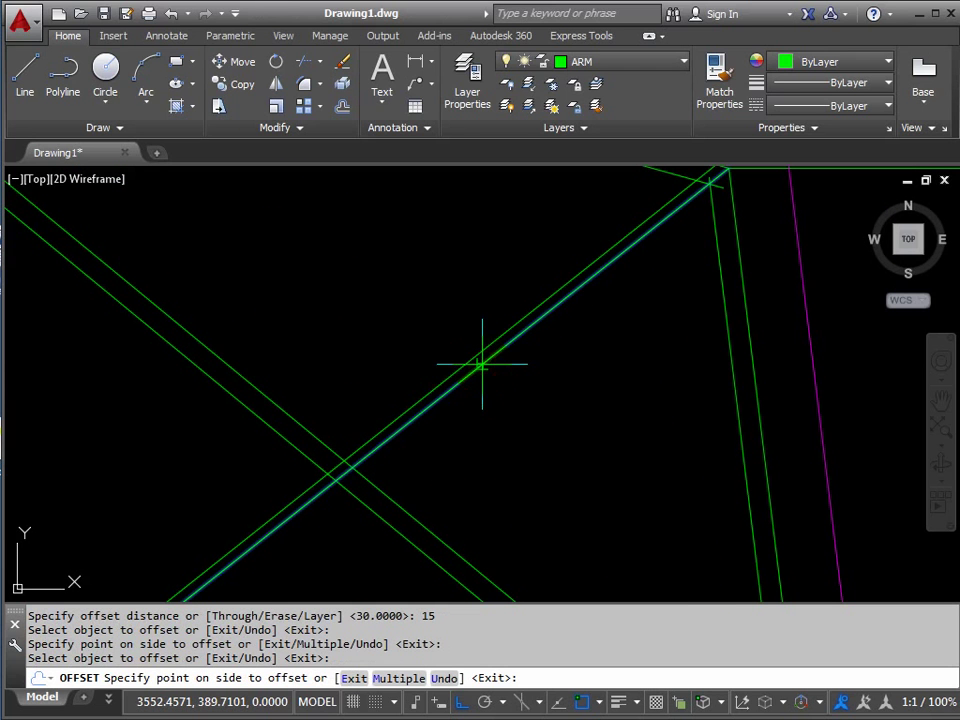
{"action": "left_click", "coordinate": [537, 417]}
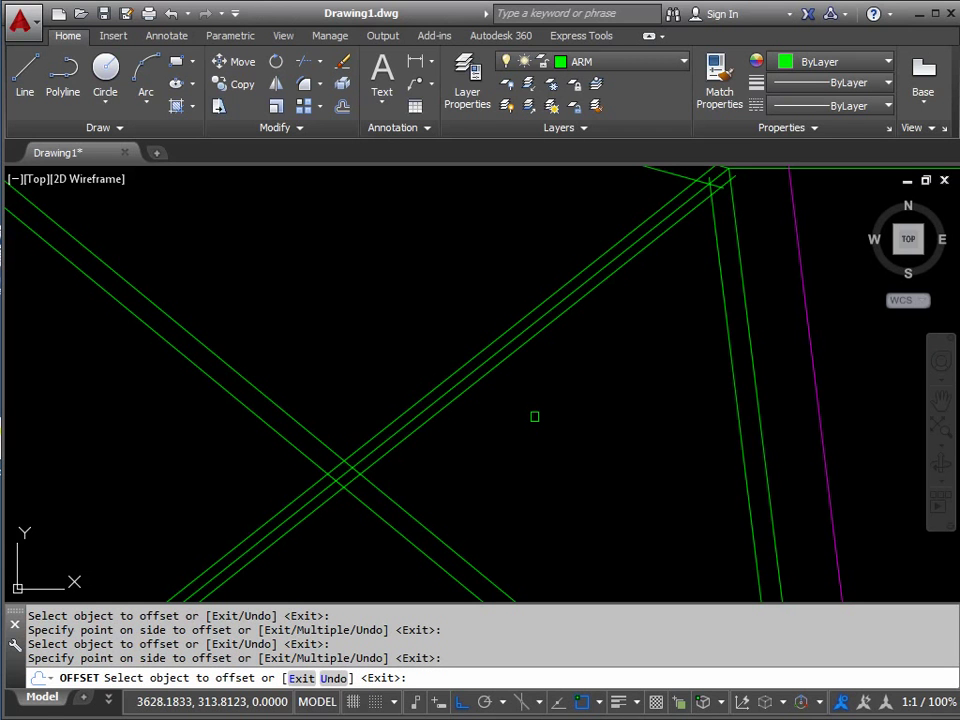
{"action": "key", "text": "Escape"}
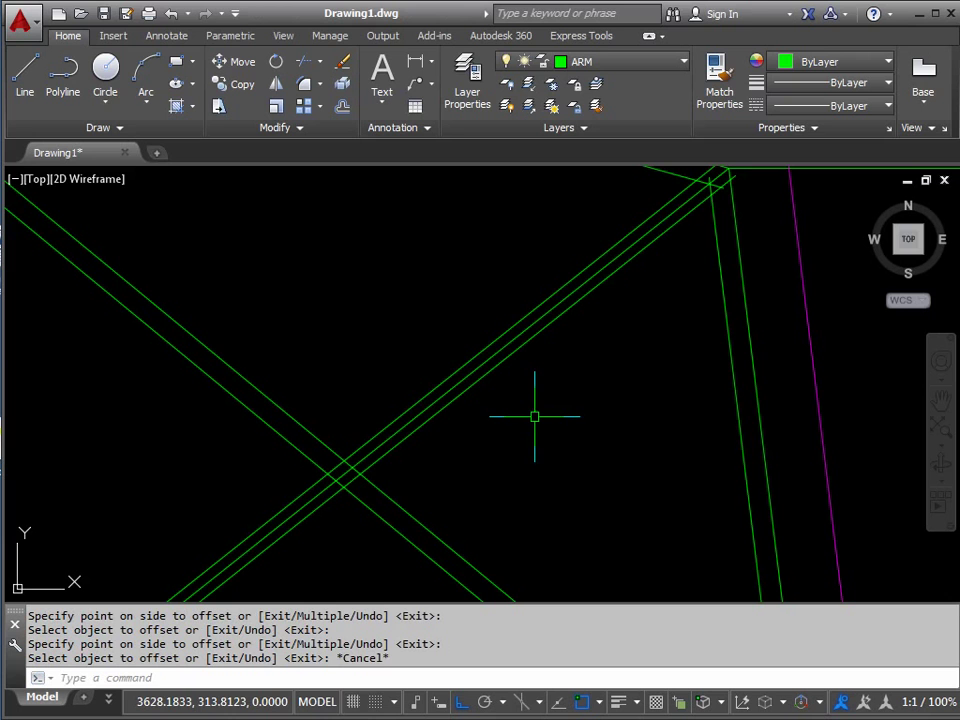
{"action": "left_click", "coordinate": [512, 340]}
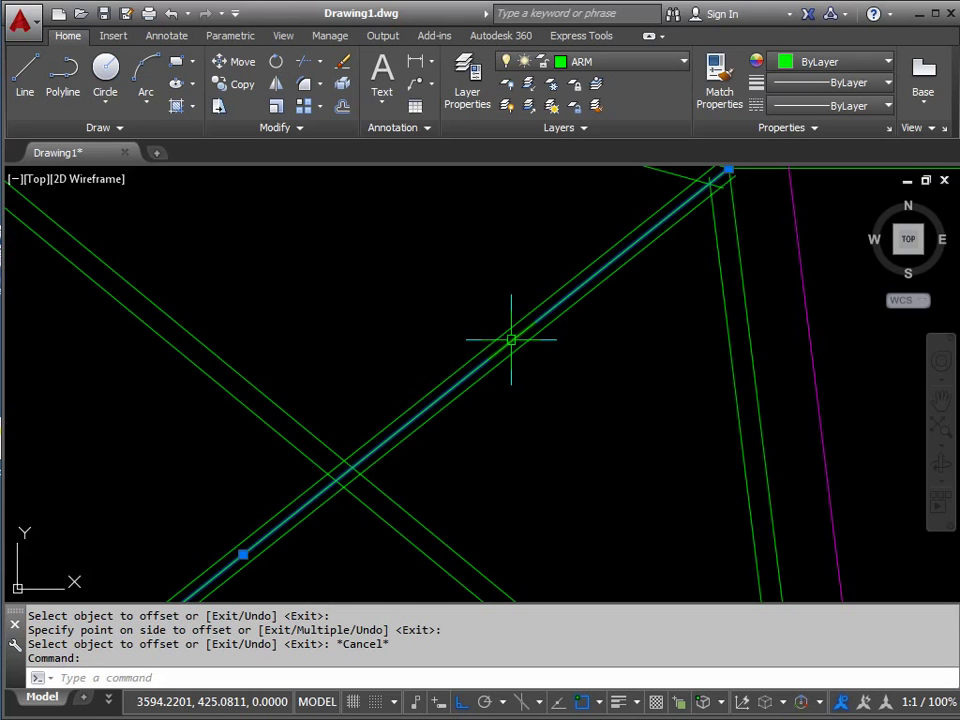
{"action": "key", "text": "Delete"}
With object snap off, break the inner line of the long diagonal, leaving a gap across where the brace lines cross it.
{"action": "scroll", "coordinate": [413, 463], "scroll_direction": "down", "scroll_amount": 3}
{"action": "mouse_move", "coordinate": [413, 463]}
{"action": "middle_mouse_down"}
{"action": "mouse_move", "coordinate": [426, 414]}
{"action": "mouse_move", "coordinate": [411, 374]}
{"action": "mouse_move", "coordinate": [439, 386]}
{"action": "middle_mouse_up"}
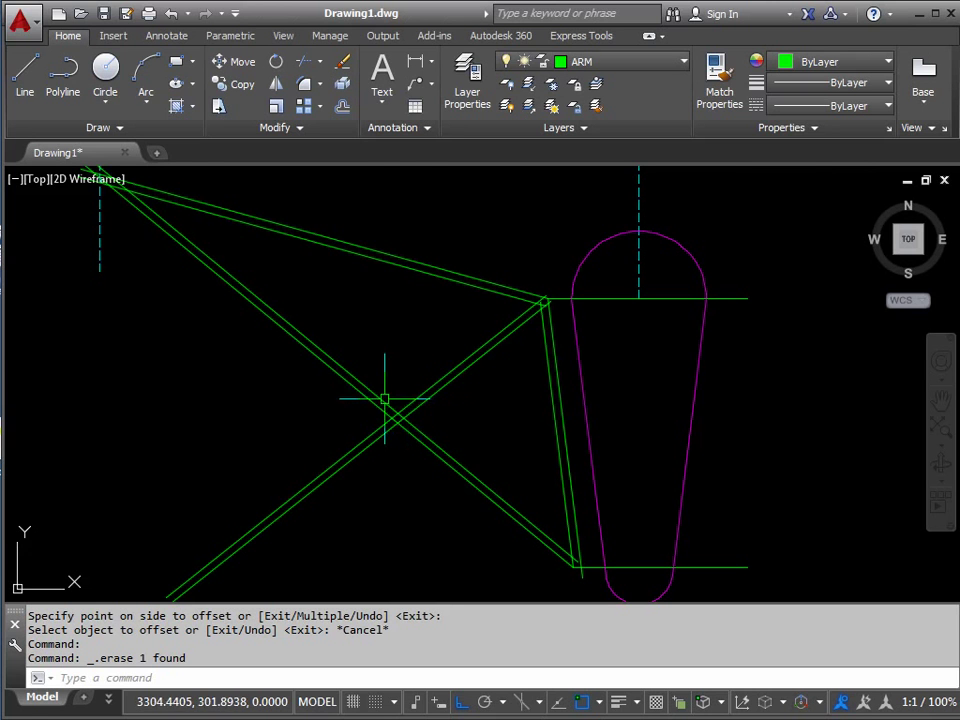
{"action": "scroll", "coordinate": [399, 422], "scroll_direction": "up", "scroll_amount": 4}
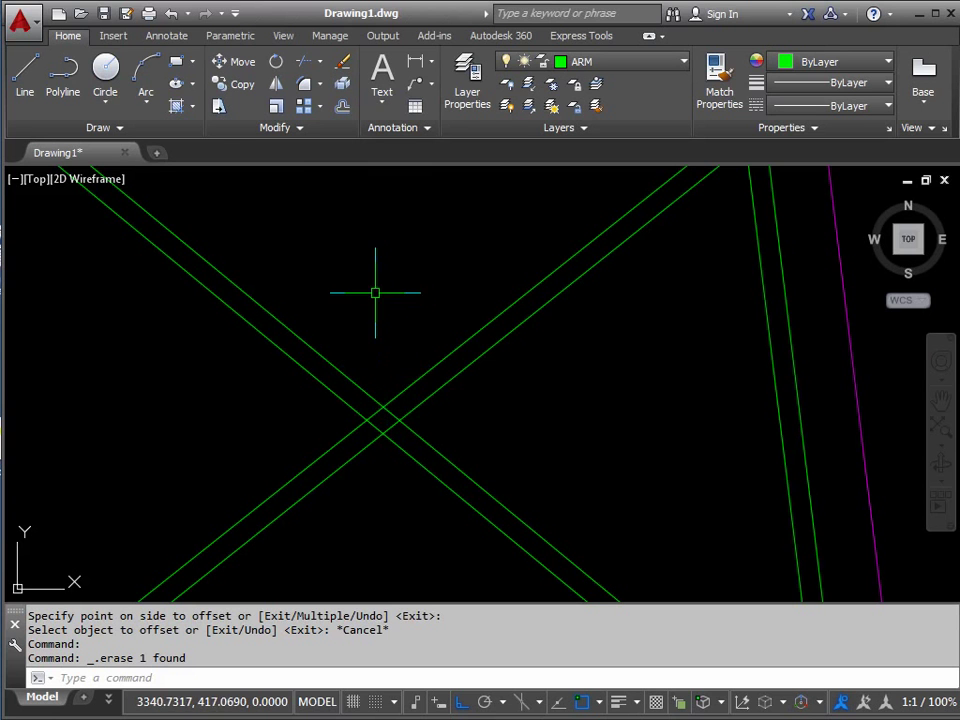
{"action": "left_click", "coordinate": [301, 130]}
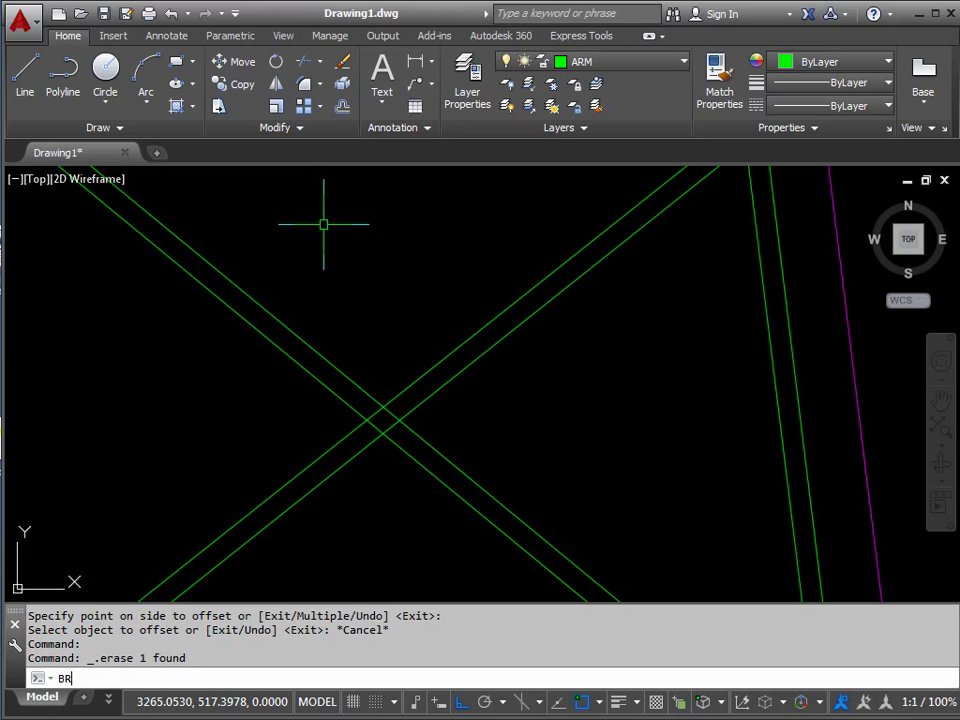
{"action": "key", "text": "Return"}
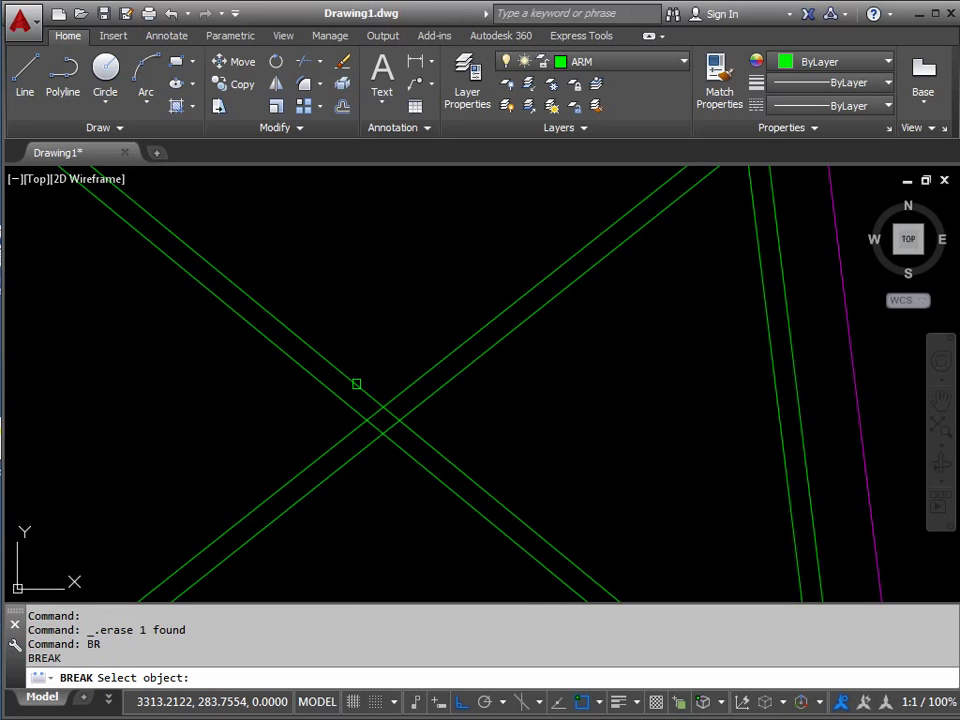
{"action": "left_click", "coordinate": [585, 706]}
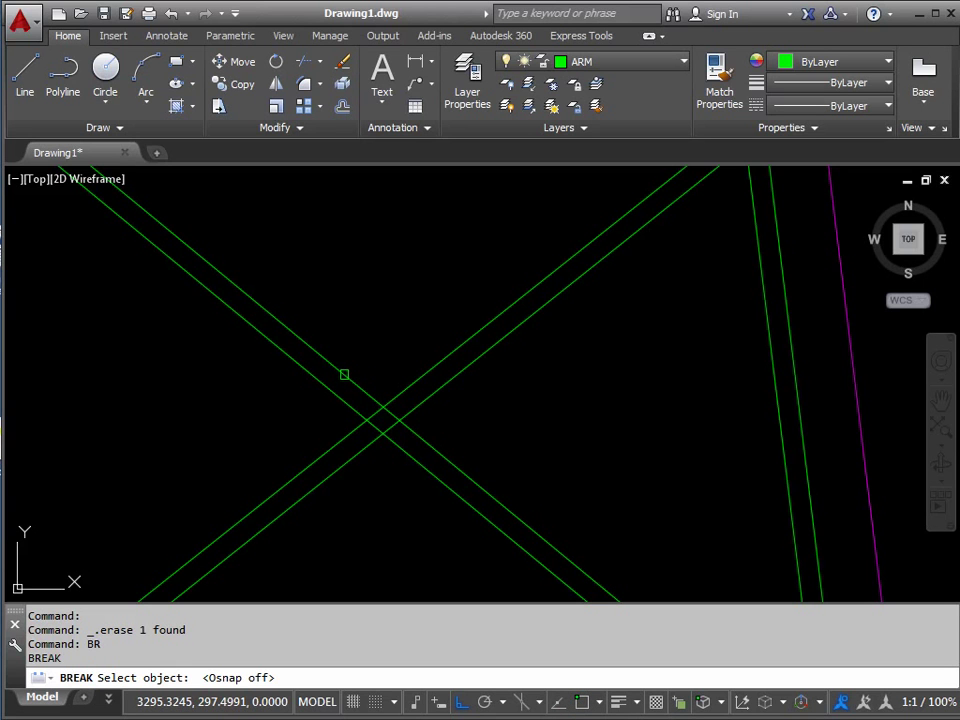
{"action": "left_click", "coordinate": [344, 374]}
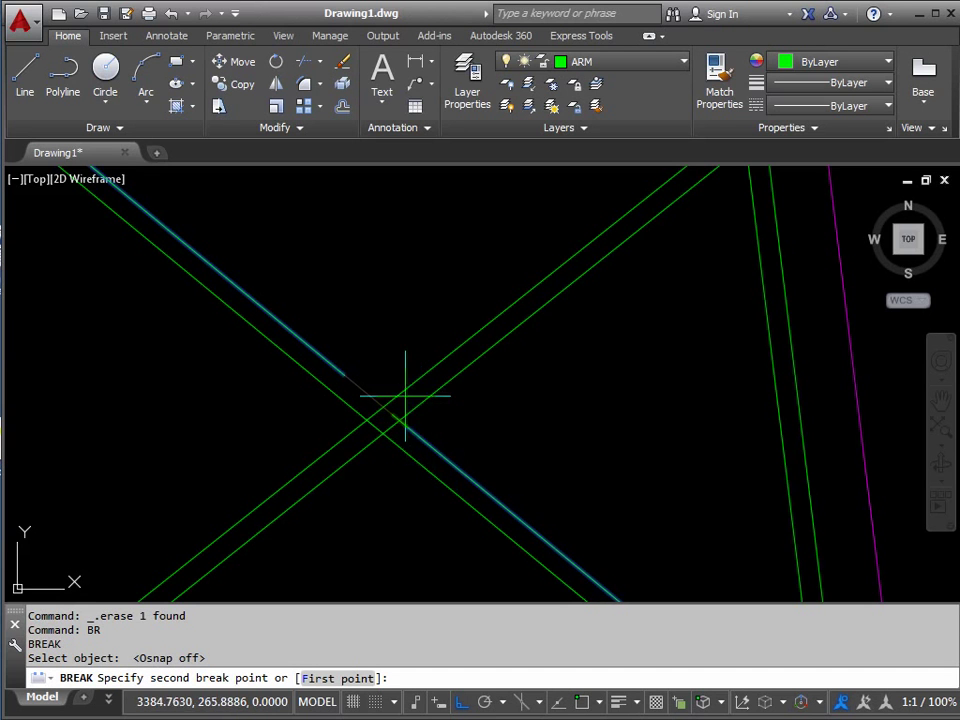
{"action": "left_click", "coordinate": [450, 453]}
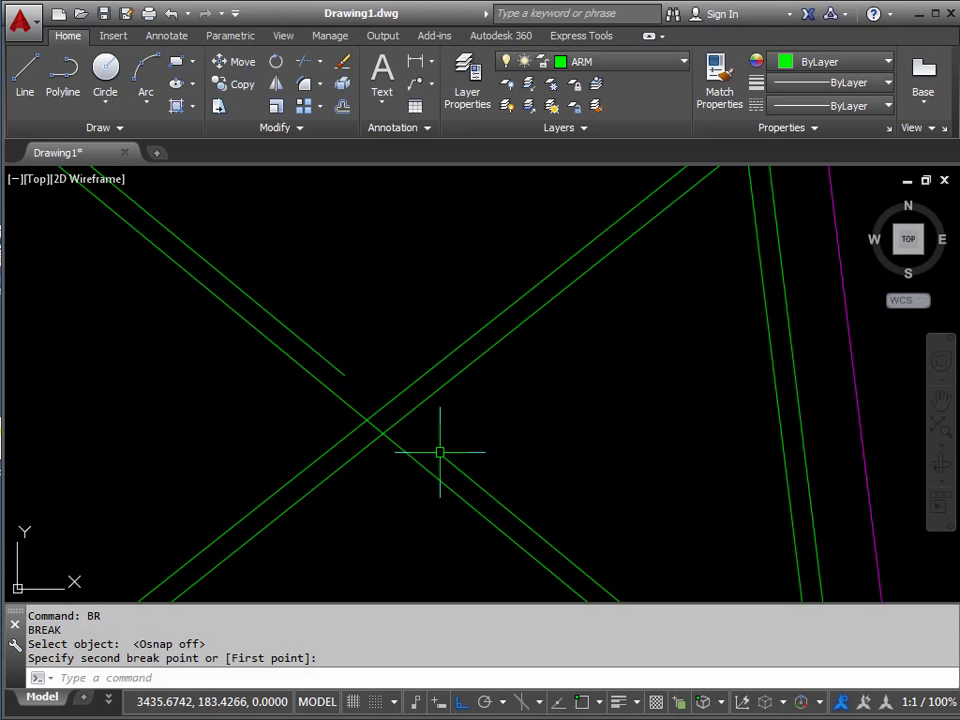
{"action": "left_click", "coordinate": [440, 453]}
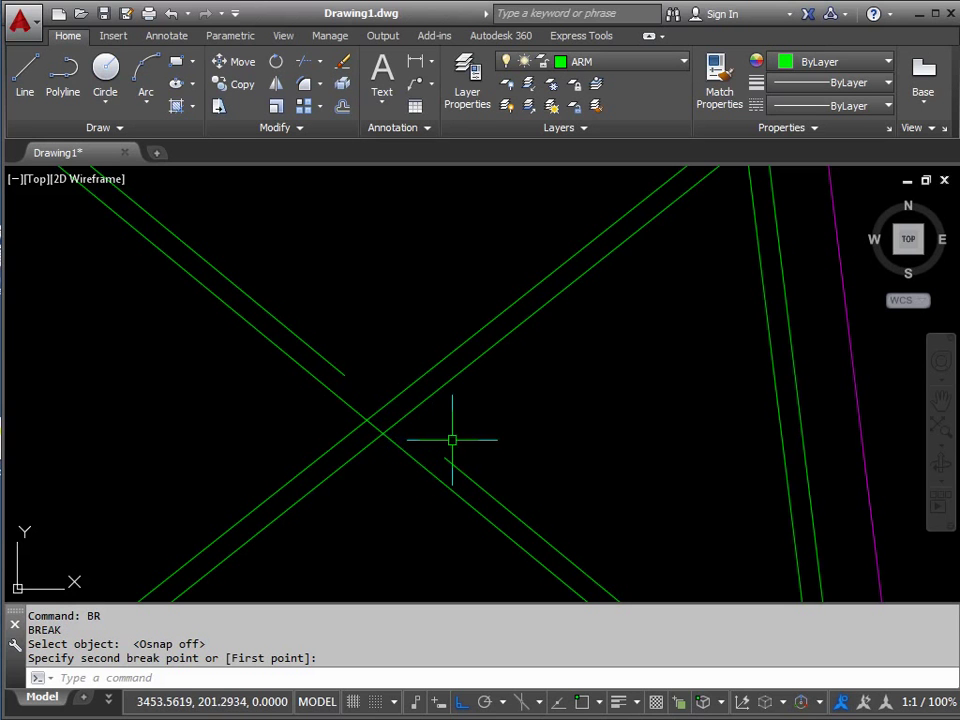
Fillet the lower brace line with the lower piece of the broken inner diagonal line at radius 25.
{"action": "left_click", "coordinate": [303, 86]}
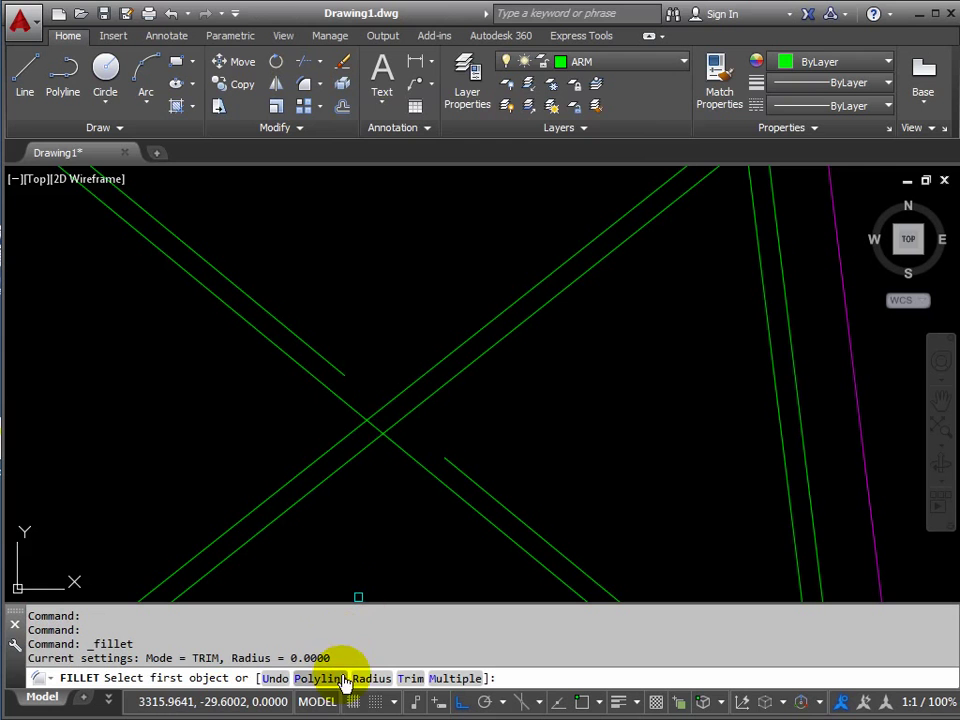
{"action": "left_click", "coordinate": [358, 680]}
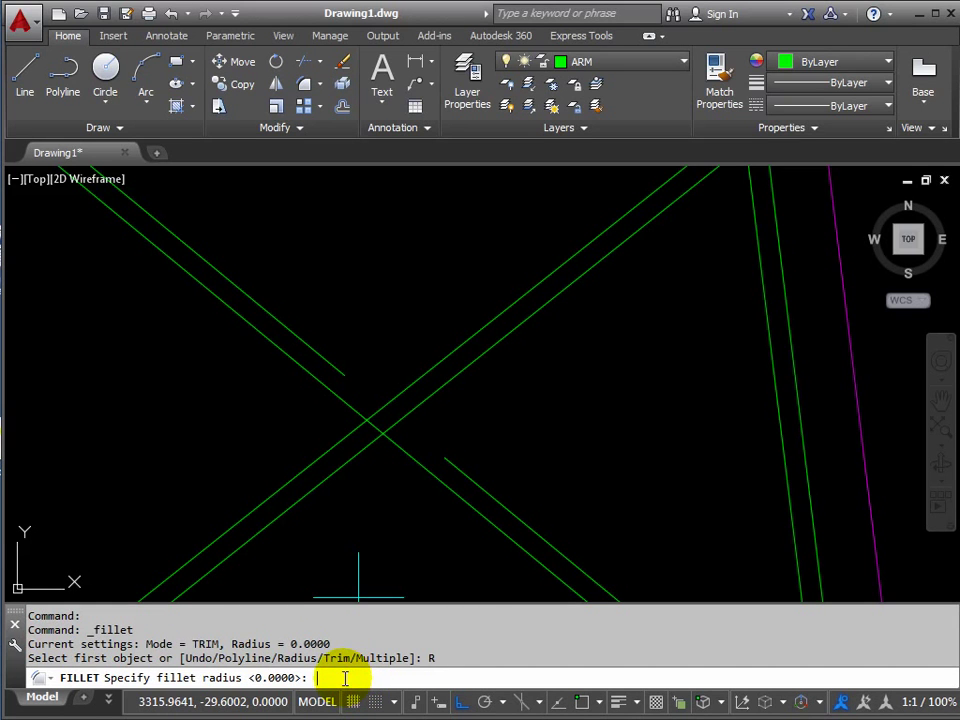
{"action": "key", "text": "Return"}
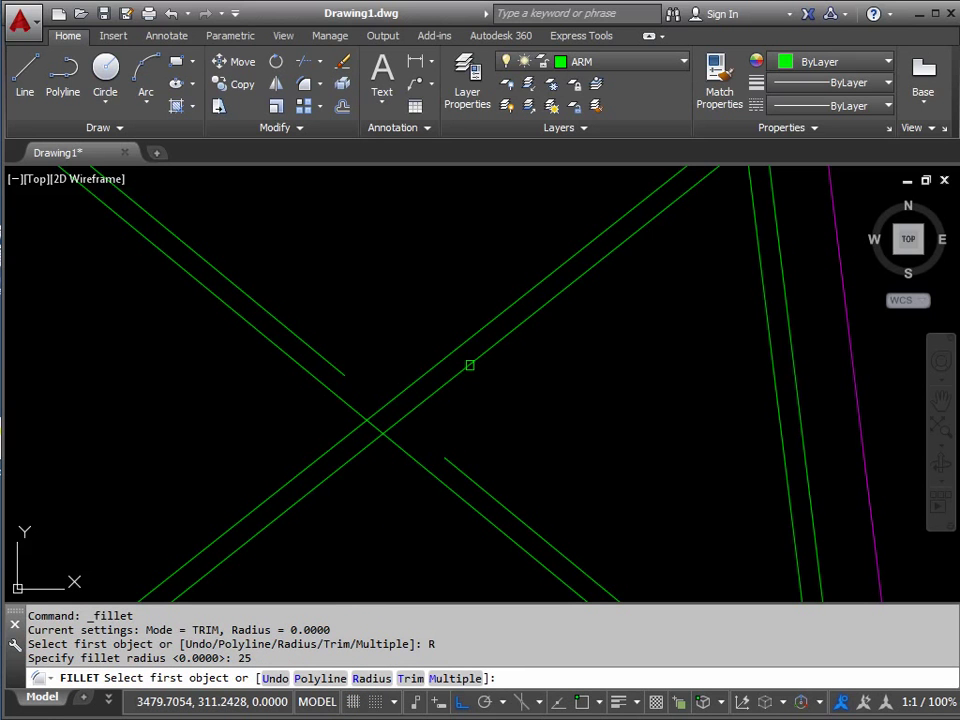
{"action": "left_click", "coordinate": [470, 365]}
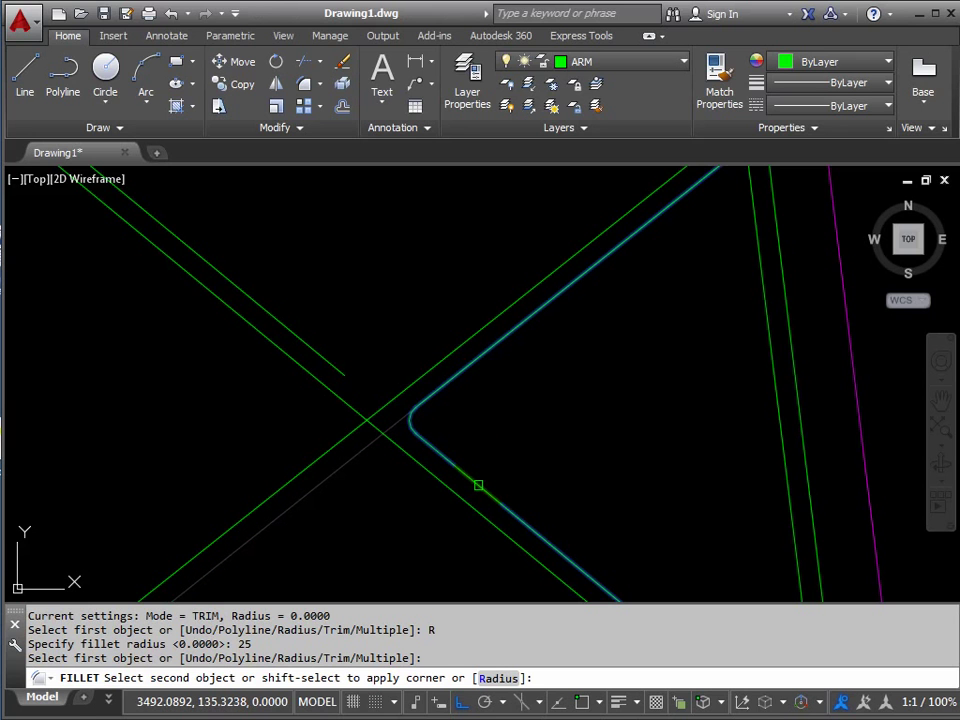
{"action": "left_click", "coordinate": [478, 485]}
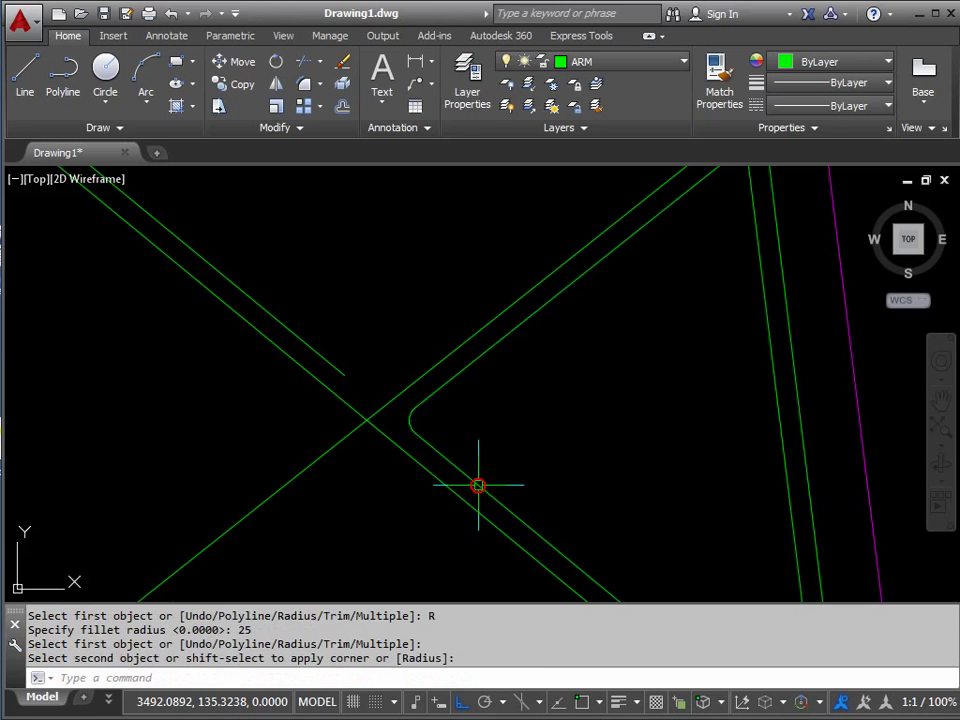
Fillet the upper brace line with the upper piece of the broken inner diagonal line at radius 25.
{"action": "key", "text": "Return"}
{"action": "left_click", "coordinate": [426, 375]}
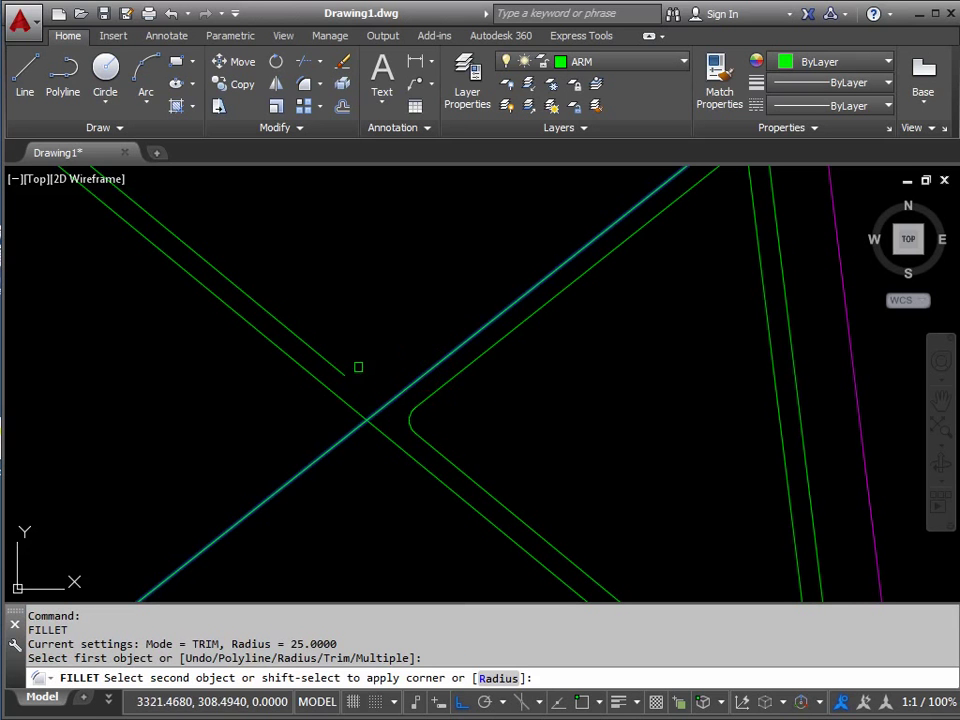
{"action": "left_click", "coordinate": [321, 354]}
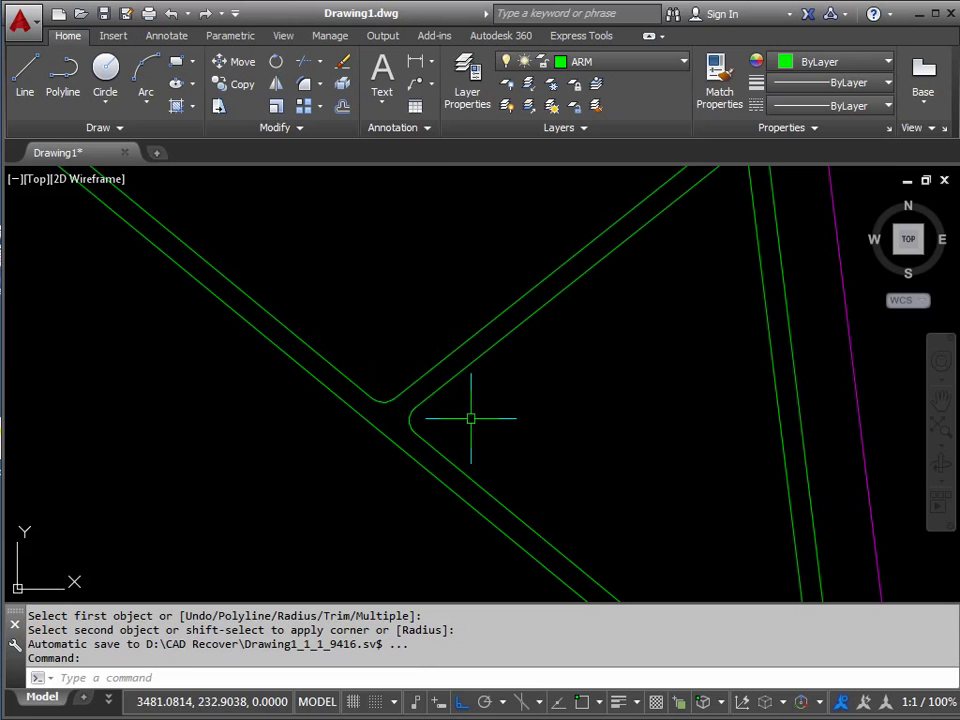
{"action": "scroll", "coordinate": [524, 454], "scroll_direction": "down", "scroll_amount": 2}
{"action": "middle_click_drag", "start_coordinate": [587, 467], "coordinate": [411, 310]}
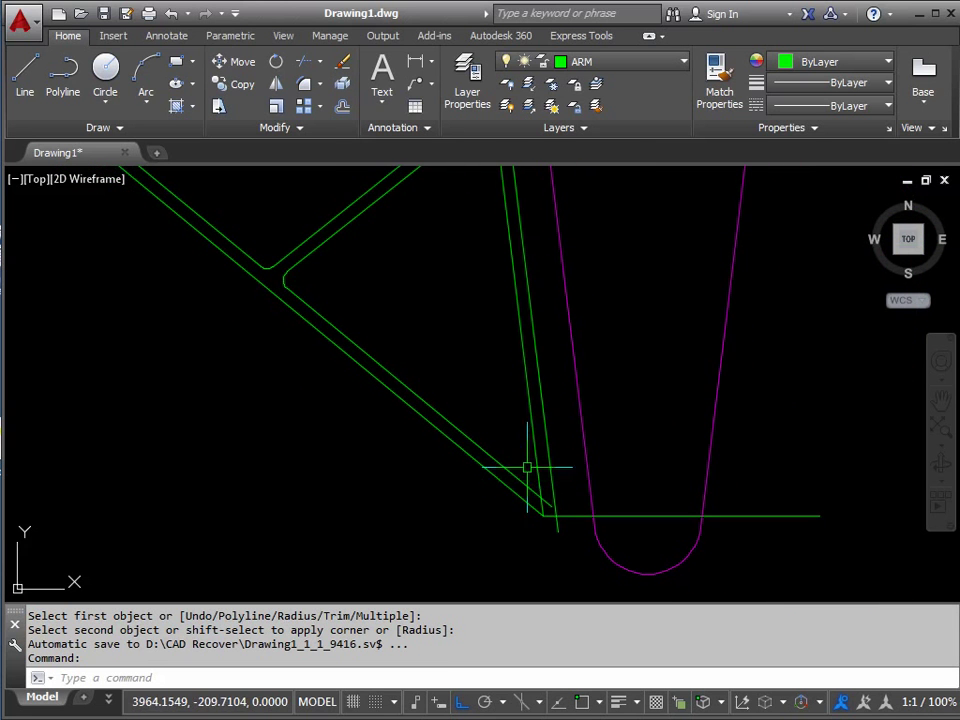
Fillet the inner line of the upper sloping arm member with the upper brace line at radius 25.
{"action": "scroll", "coordinate": [514, 446], "scroll_direction": "down", "scroll_amount": 2}
{"action": "middle_click_drag", "start_coordinate": [467, 386], "coordinate": [482, 450]}
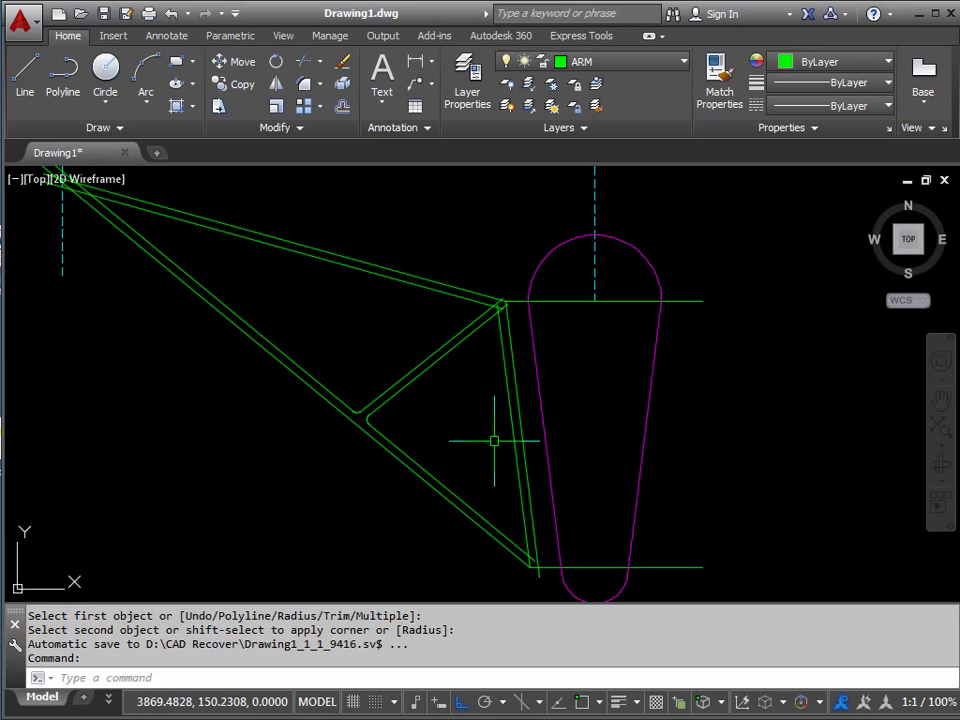
{"action": "key", "text": "Return"}
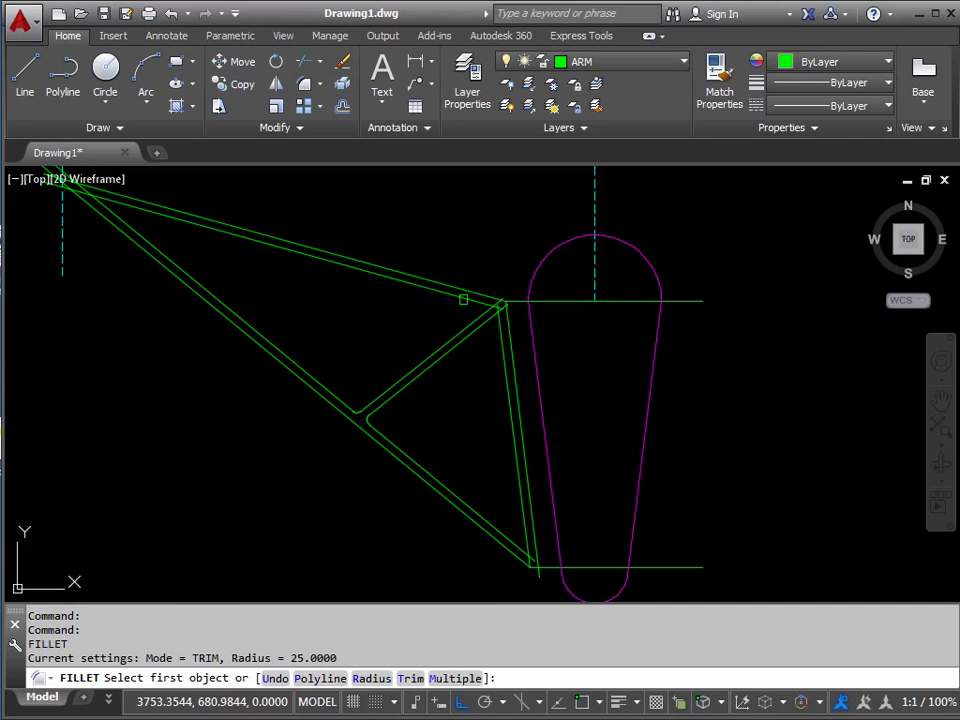
{"action": "left_click", "coordinate": [463, 299]}
{"action": "left_click", "coordinate": [457, 327]}
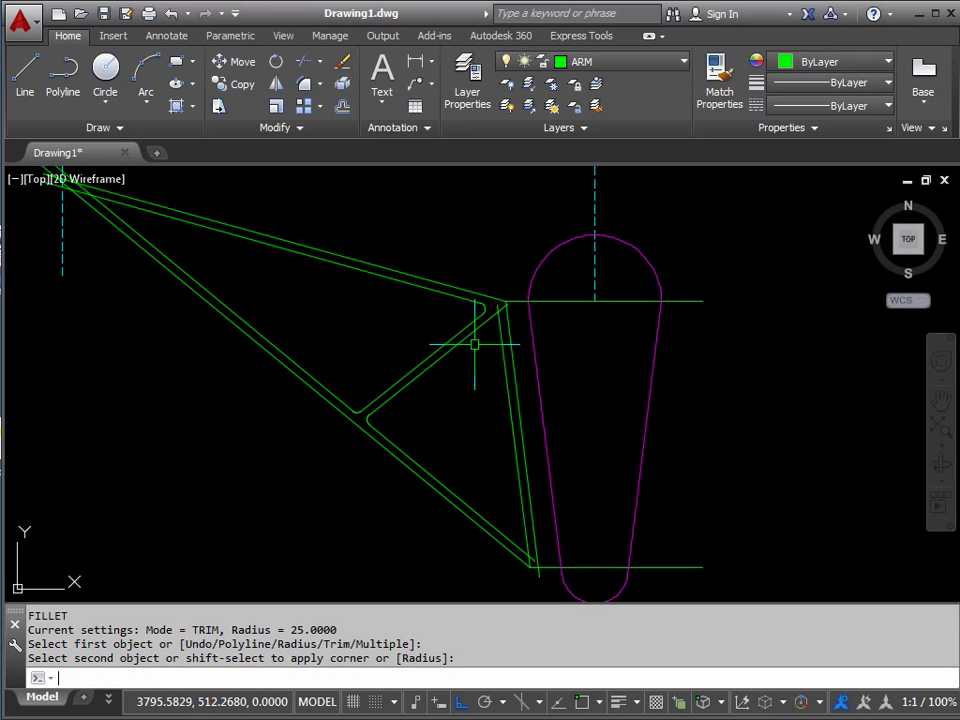
Fillet the inner line of the near-vertical member with the lower brace line and with the inner diagonal line at radius 25.
{"action": "key", "text": "Return"}
{"action": "left_click", "coordinate": [480, 338]}
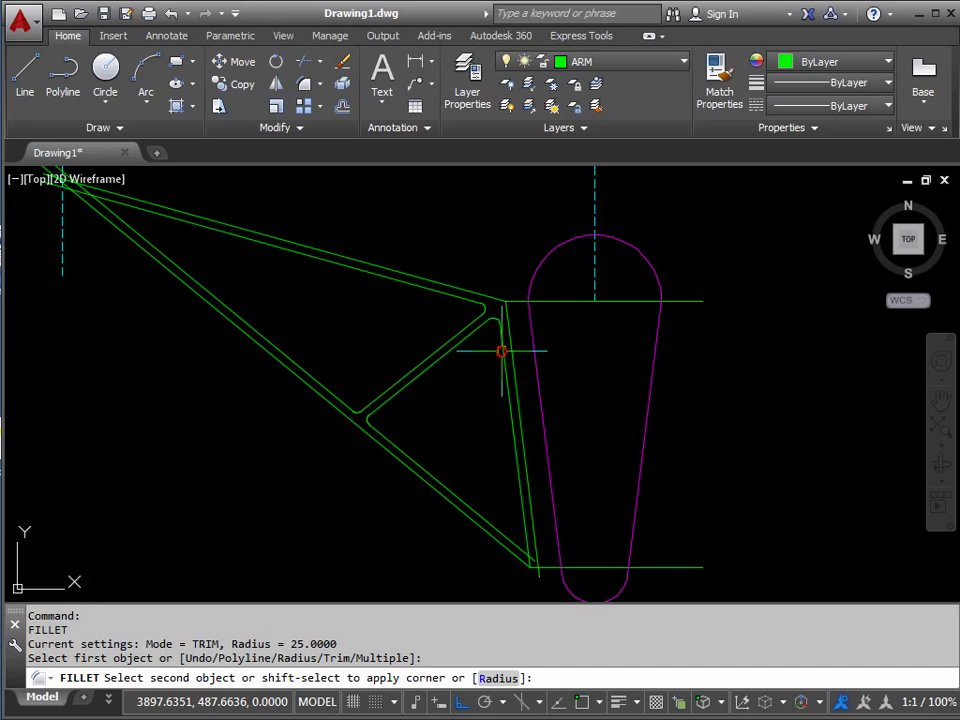
{"action": "left_click", "coordinate": [501, 351]}
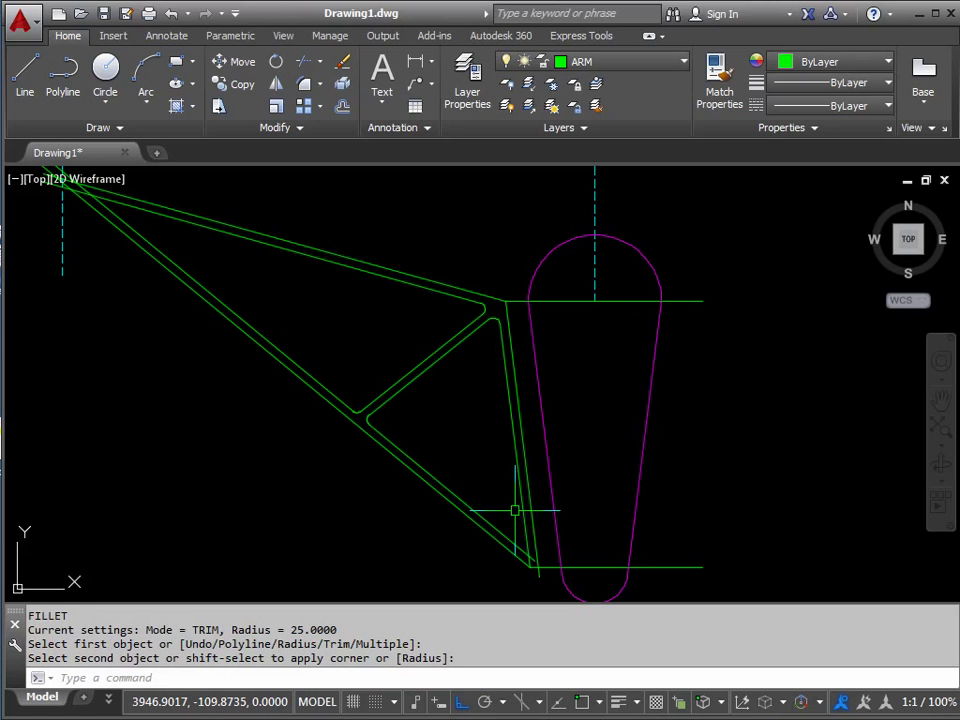
{"action": "key", "text": "Return"}
{"action": "left_click", "coordinate": [519, 501]}
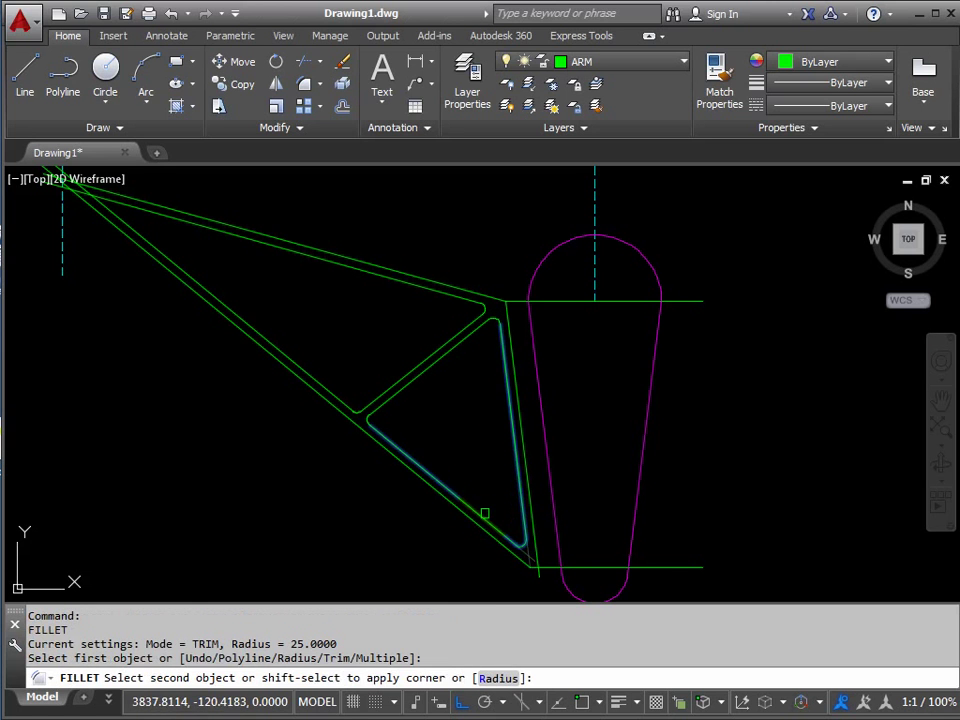
{"action": "left_click", "coordinate": [485, 514]}
Fillet the inner lines of the upper sloping member and the long diagonal near the arm's tip at radius 25.
{"action": "middle_click_drag", "start_coordinate": [261, 259], "coordinate": [430, 376]}
{"action": "scroll", "coordinate": [280, 326], "scroll_direction": "up", "scroll_amount": 4}
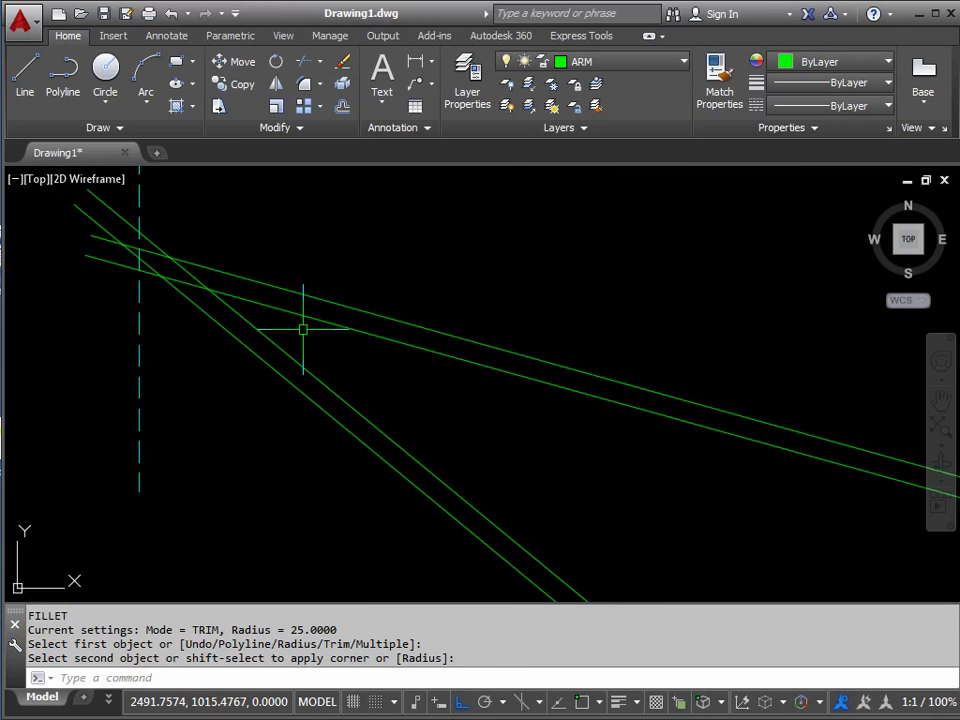
{"action": "key", "text": "Return"}
{"action": "left_click", "coordinate": [314, 319]}
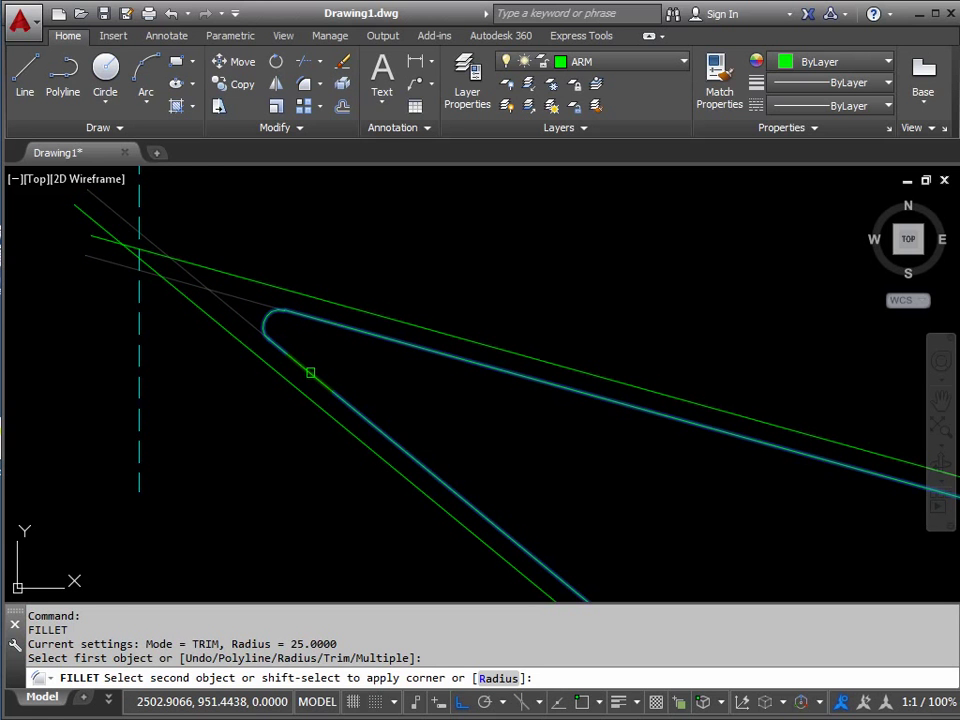
{"action": "left_click", "coordinate": [310, 372]}
Offset the dashed vertical construction line at the arm's tip by 50 units towards the column.
{"action": "scroll", "coordinate": [456, 388], "scroll_direction": "down", "scroll_amount": 5}
{"action": "scroll", "coordinate": [385, 299], "scroll_direction": "down", "scroll_amount": 2}
{"action": "scroll", "coordinate": [400, 301], "scroll_direction": "up", "scroll_amount": 2}
{"action": "middle_click_drag", "start_coordinate": [396, 300], "coordinate": [392, 289]}
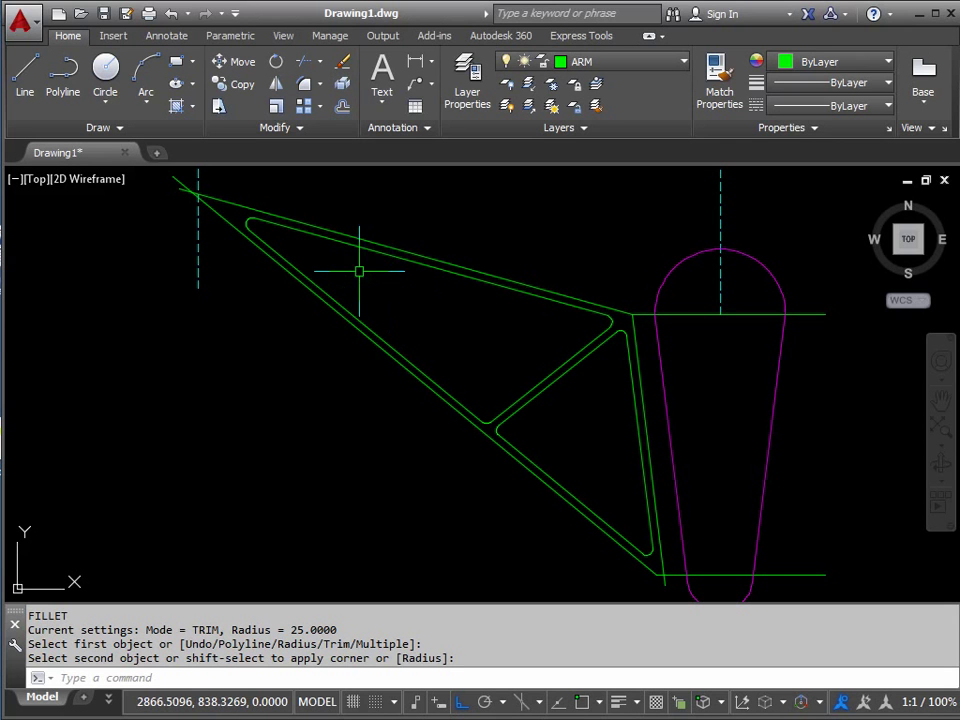
{"action": "middle_click_drag", "start_coordinate": [268, 231], "coordinate": [272, 277]}
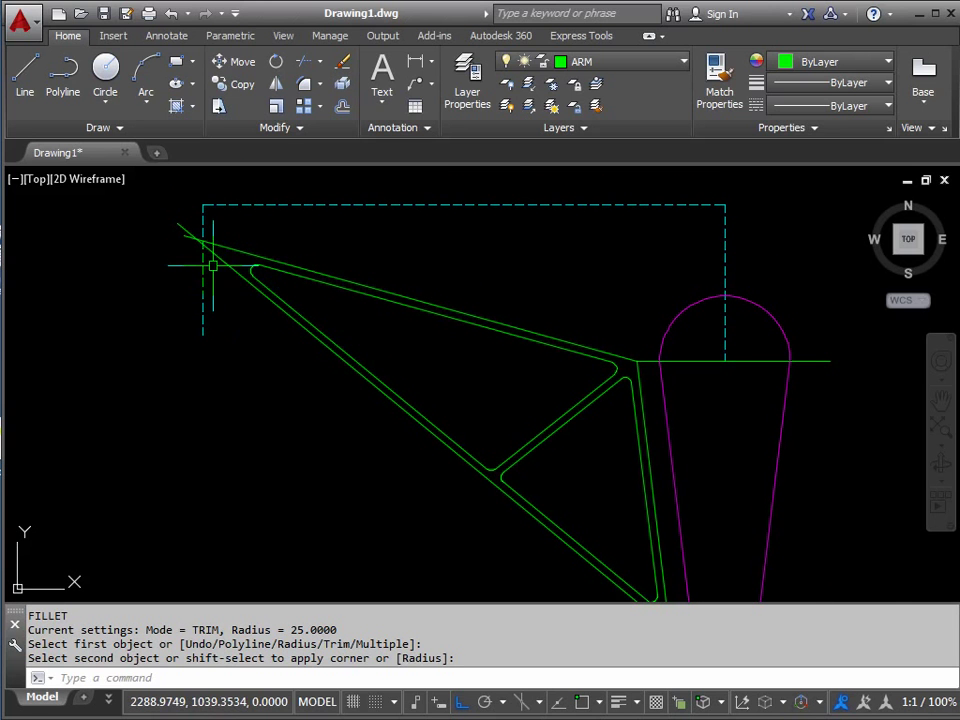
{"action": "scroll", "coordinate": [214, 256], "scroll_direction": "up", "scroll_amount": 2}
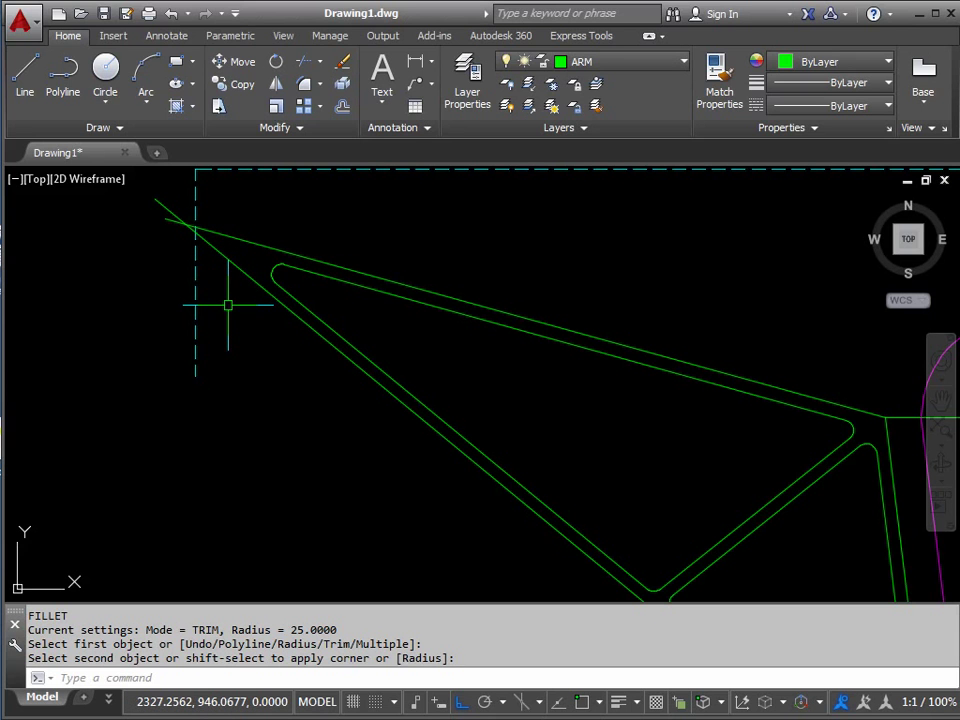
{"action": "left_click", "coordinate": [342, 108]}
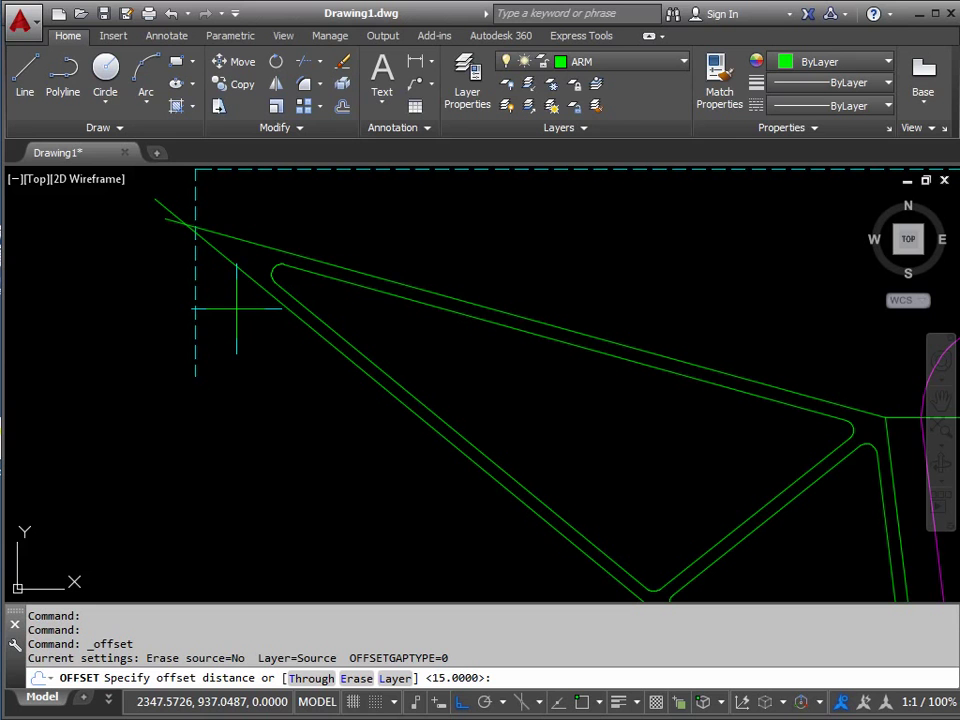
{"action": "key", "text": "Return"}
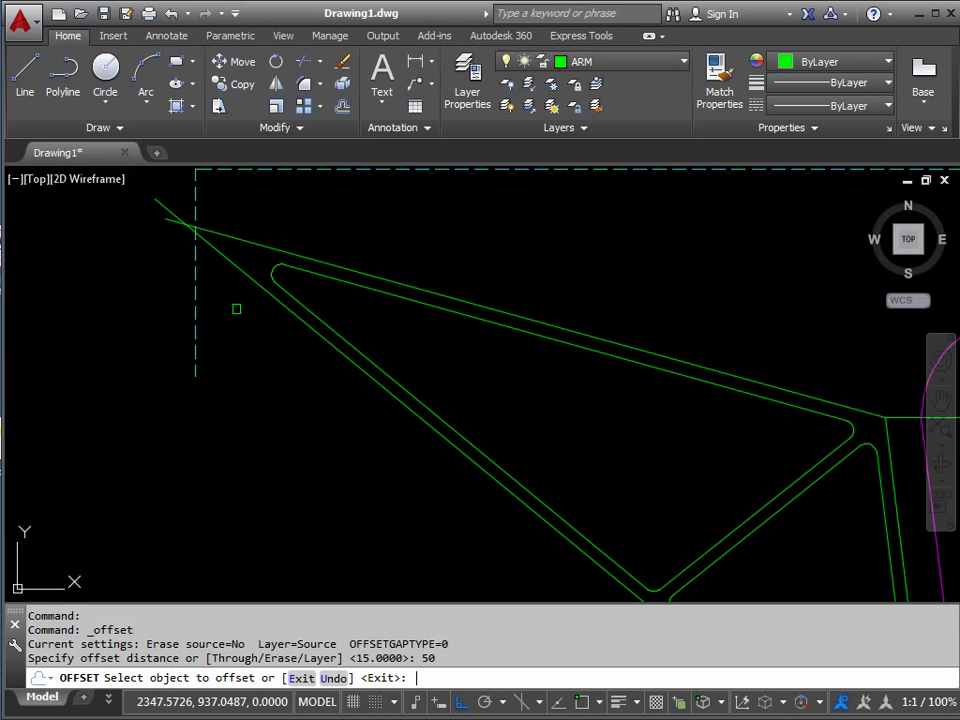
{"action": "left_click", "coordinate": [196, 274]}
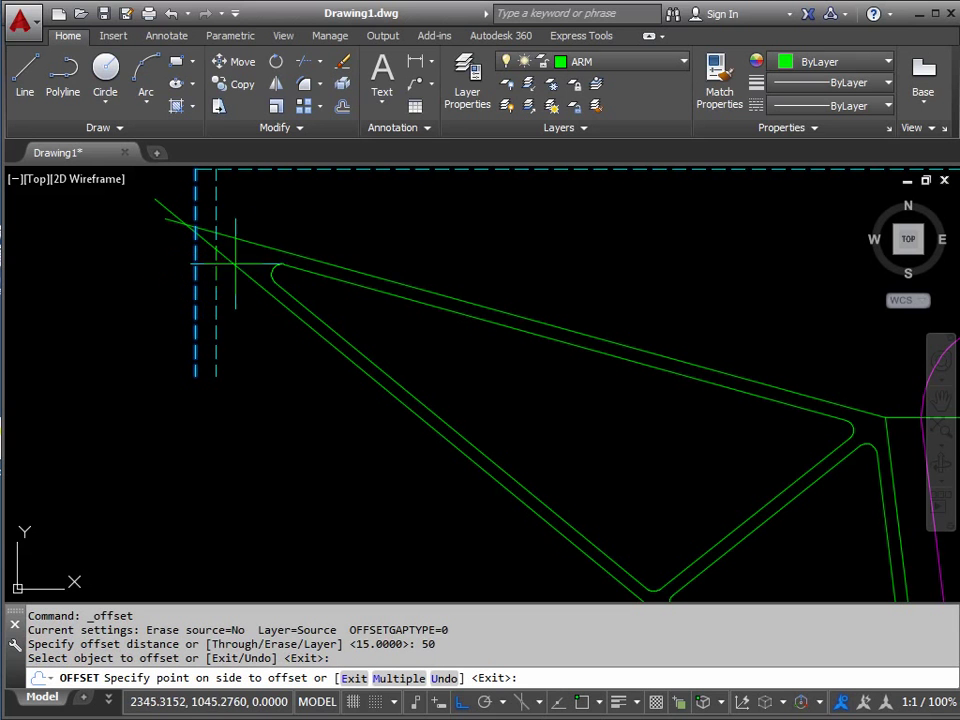
{"action": "left_click", "coordinate": [315, 222]}
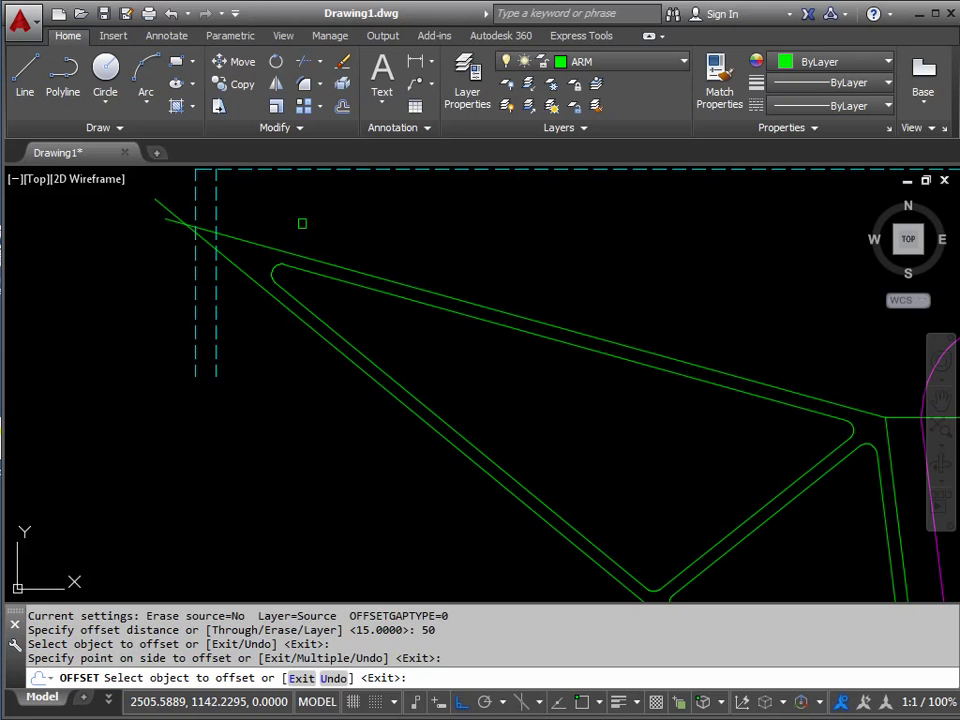
{"action": "key", "text": "Escape"}
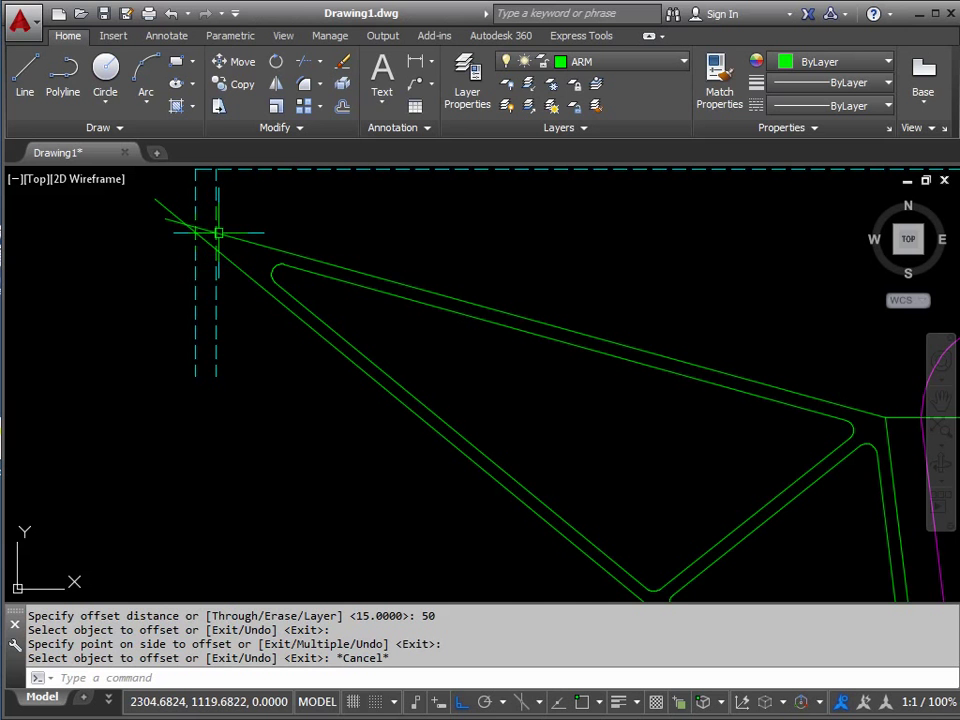
Join the offset vertical line and the outer upper sloping line in a sharp corner using Fillet with radius 0.
{"action": "mouse_move", "coordinate": [214, 229]}
{"action": "middle_mouse_down"}
{"action": "mouse_move", "coordinate": [212, 287]}
{"action": "mouse_move", "coordinate": [225, 328]}
{"action": "mouse_move", "coordinate": [251, 369]}
{"action": "mouse_move", "coordinate": [258, 362]}
{"action": "middle_mouse_up"}
{"action": "scroll", "coordinate": [211, 288], "scroll_direction": "up", "scroll_amount": 4}
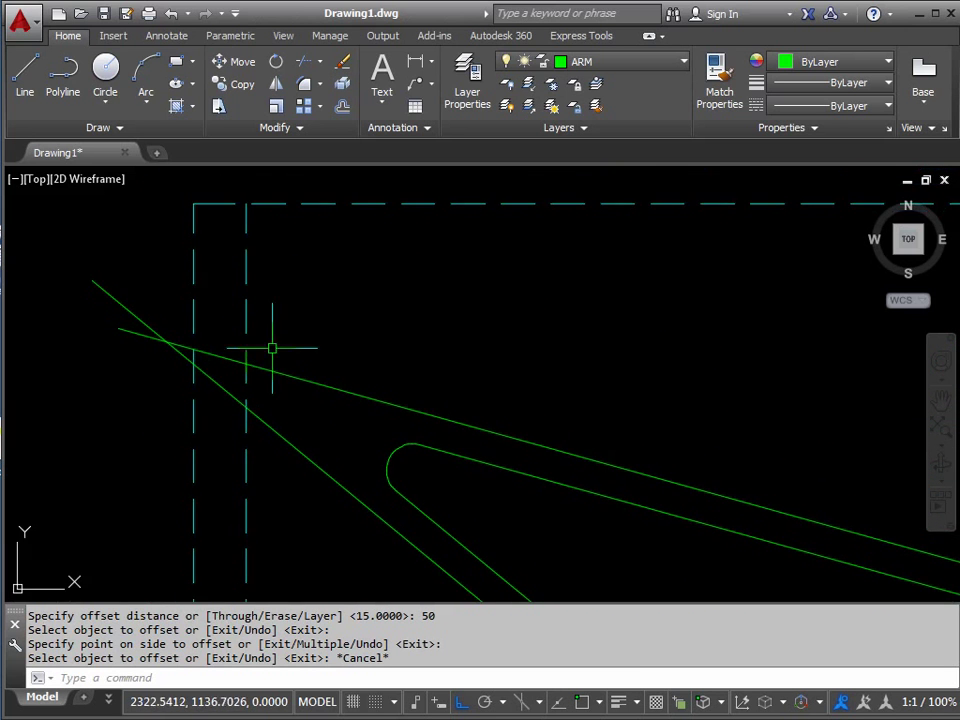
{"action": "left_click", "coordinate": [305, 87]}
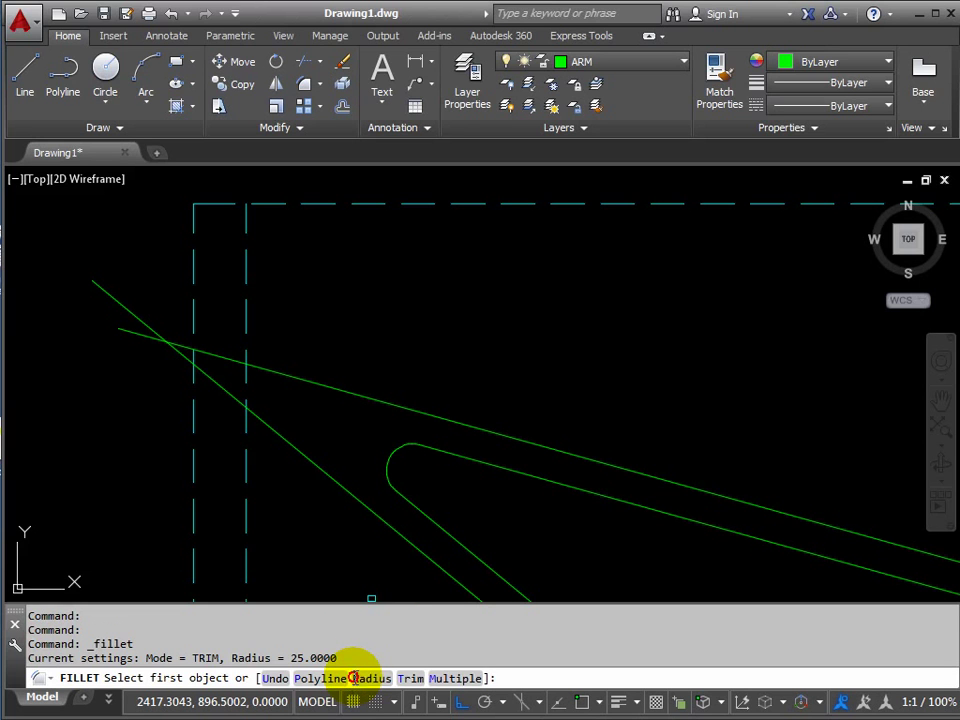
{"action": "left_click", "coordinate": [357, 680]}
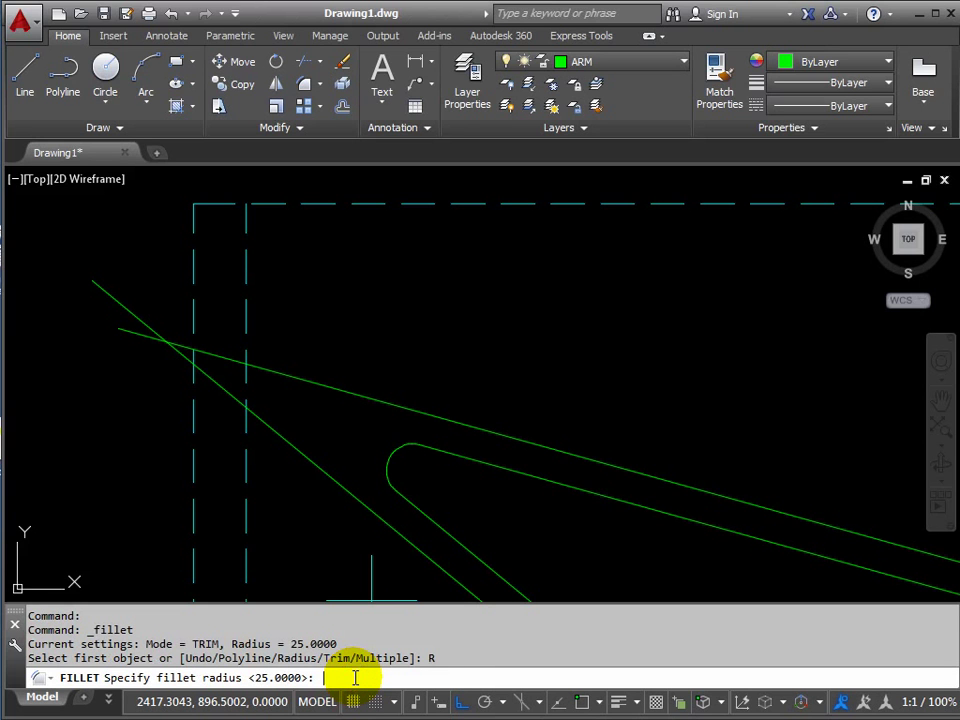
{"action": "key", "text": "Return"}
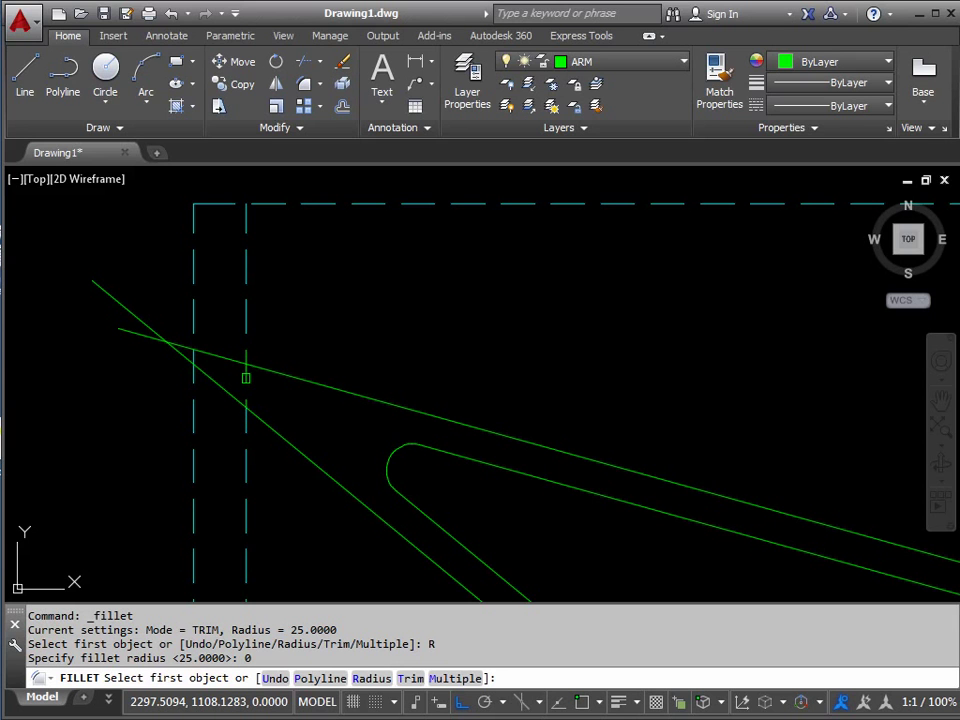
{"action": "left_click", "coordinate": [246, 378]}
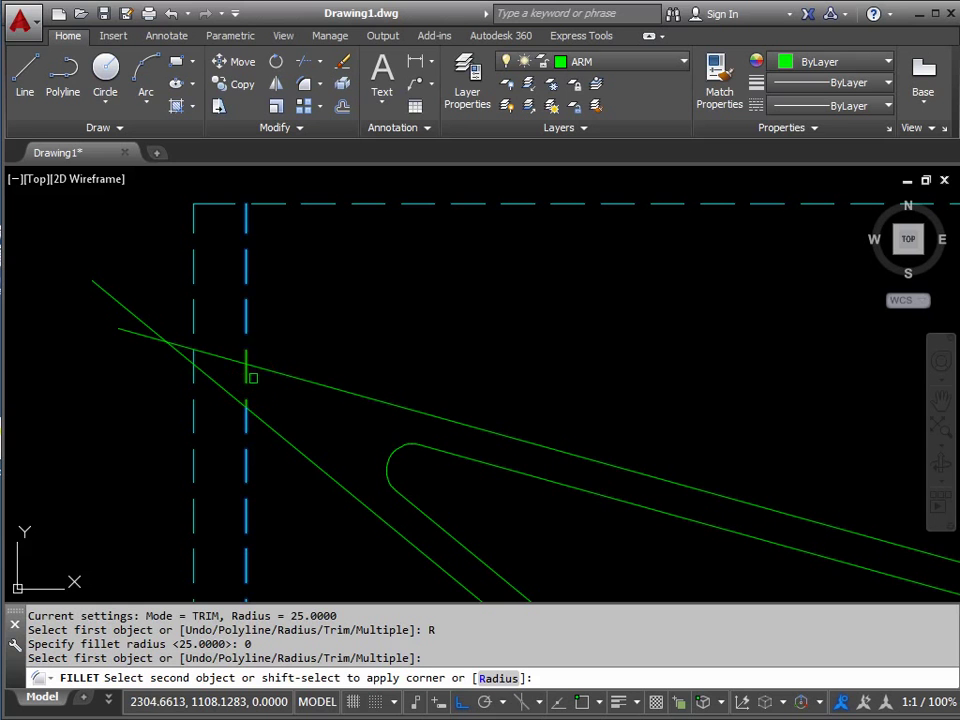
{"action": "left_click", "coordinate": [281, 376]}
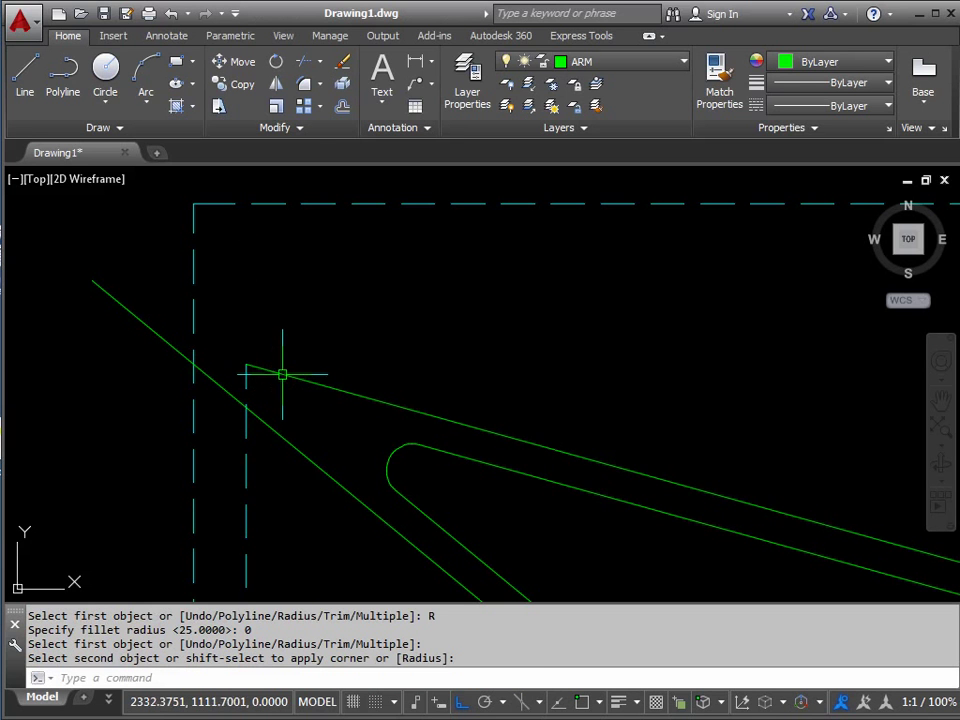
Fillet the short vertical tip line with the outer long diagonal line at radius 0 to close the arm's tip.
{"action": "key", "text": "Return"}
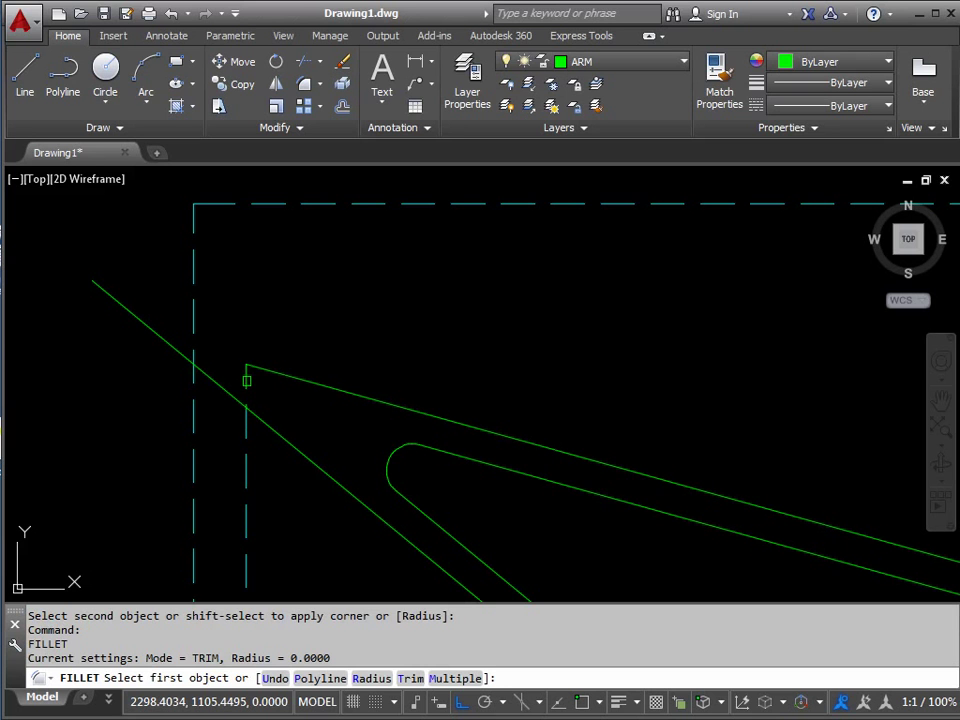
{"action": "left_click", "coordinate": [246, 380]}
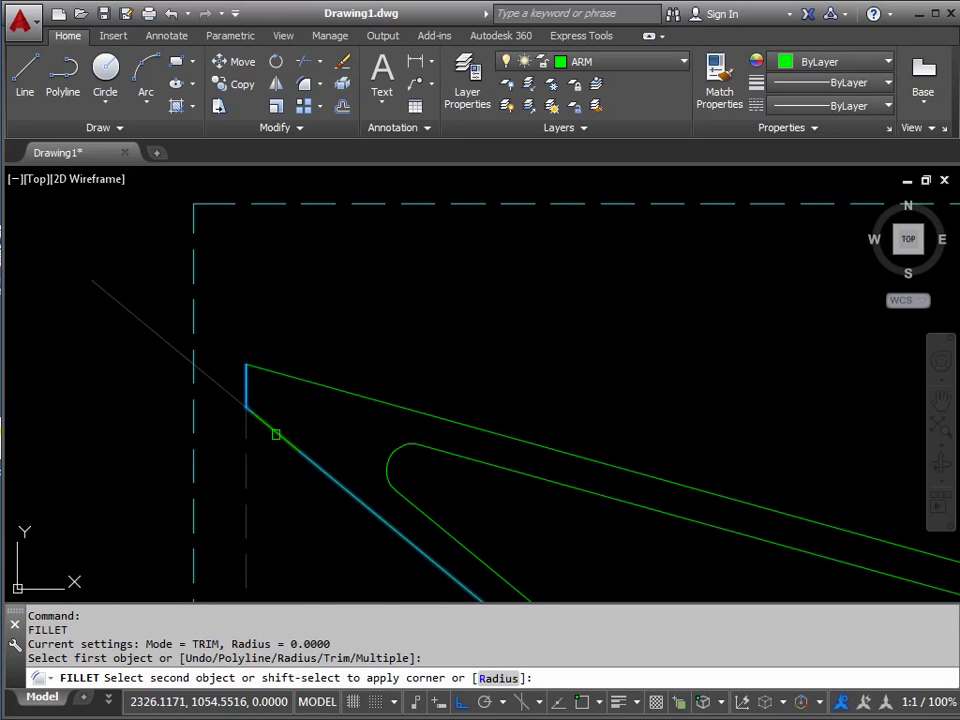
{"action": "left_click", "coordinate": [276, 435]}
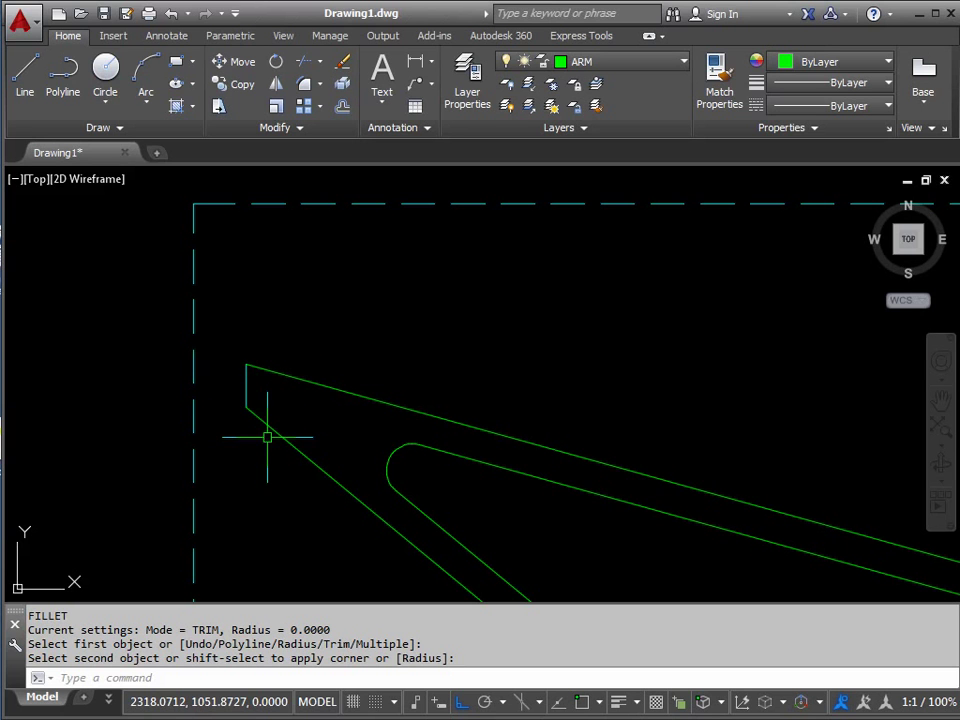
Move the short vertical line closing the arm's tip to the ARM layer.
{"action": "left_click", "coordinate": [247, 384]}
{"action": "left_click", "coordinate": [247, 384]}
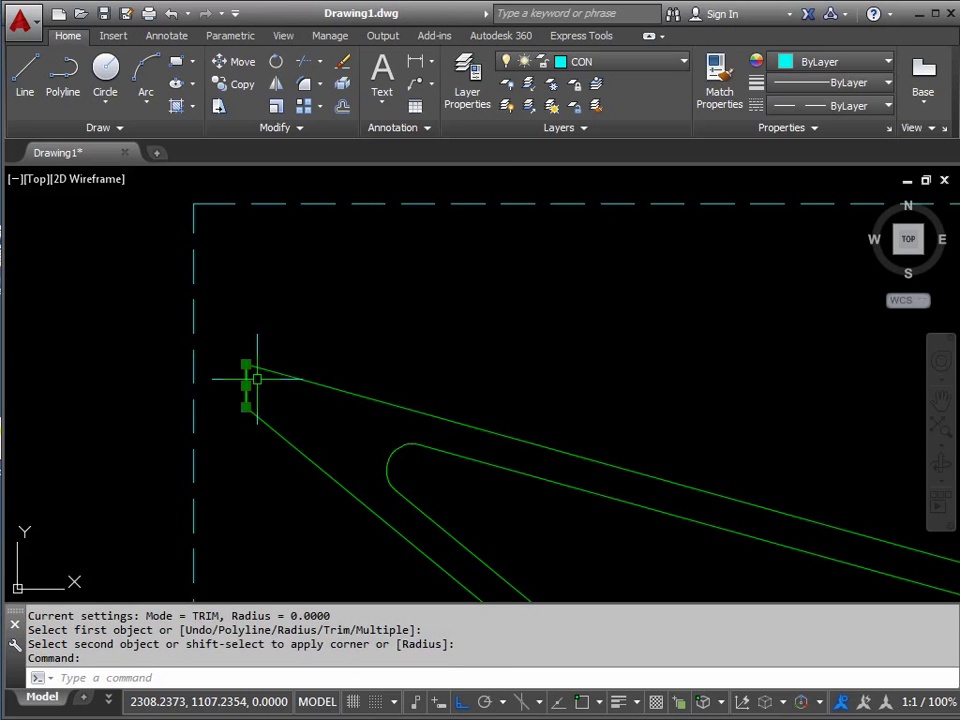
{"action": "left_click", "coordinate": [686, 66]}
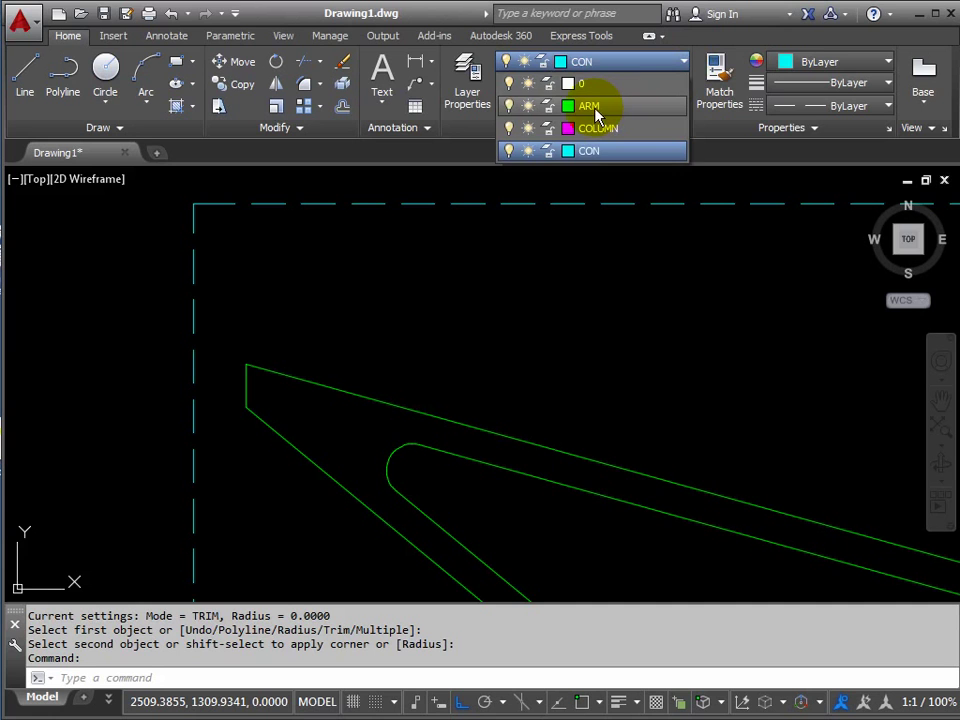
{"action": "left_click", "coordinate": [595, 110]}
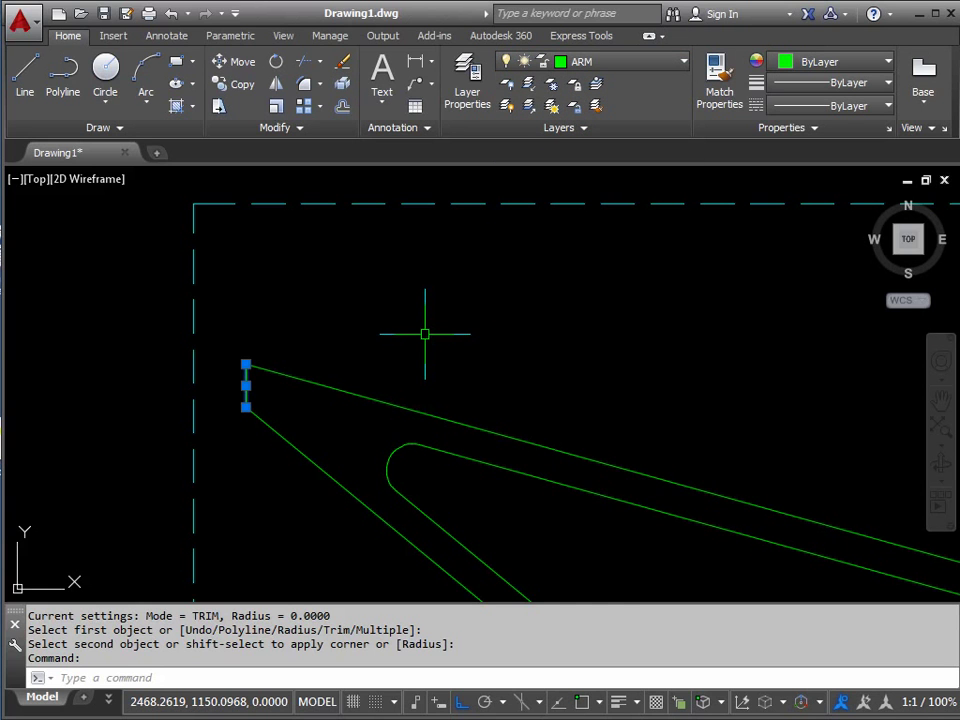
{"action": "key", "text": "Escape"}
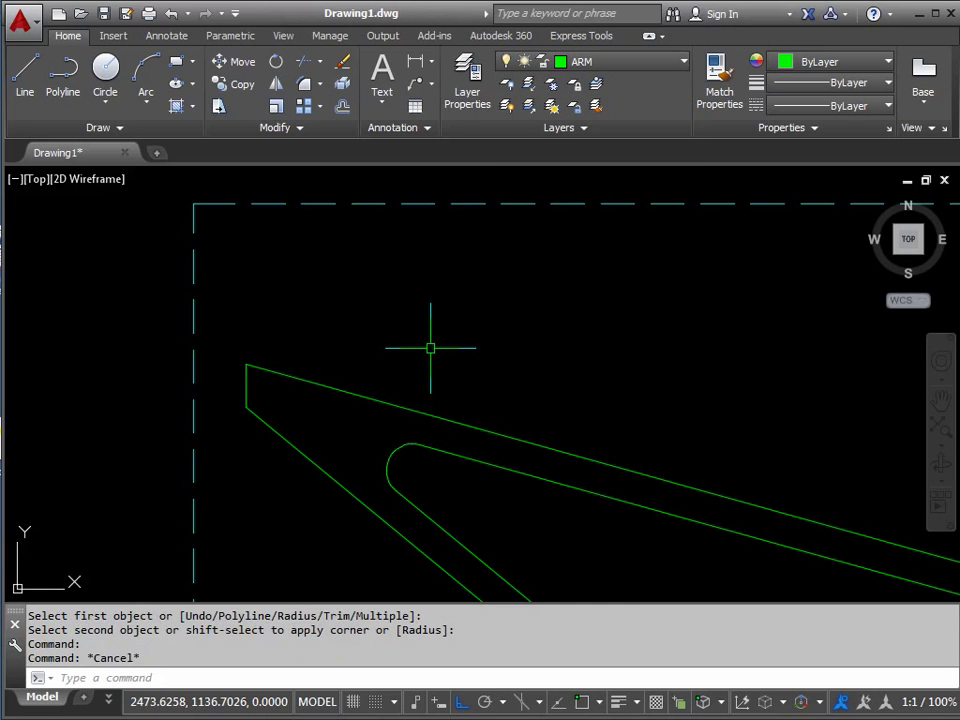
Offset the upper horizontal line connecting the arm to the column downwards by 20 units.
{"action": "scroll", "coordinate": [495, 349], "scroll_direction": "down", "scroll_amount": 4}
{"action": "mouse_move", "coordinate": [753, 402]}
{"action": "middle_mouse_down"}
{"action": "mouse_move", "coordinate": [534, 356]}
{"action": "mouse_move", "coordinate": [261, 278]}
{"action": "middle_mouse_up"}
{"action": "mouse_move", "coordinate": [560, 460]}
{"action": "middle_mouse_down"}
{"action": "mouse_move", "coordinate": [572, 433]}
{"action": "mouse_move", "coordinate": [519, 302]}
{"action": "mouse_move", "coordinate": [489, 418]}
{"action": "middle_mouse_up"}
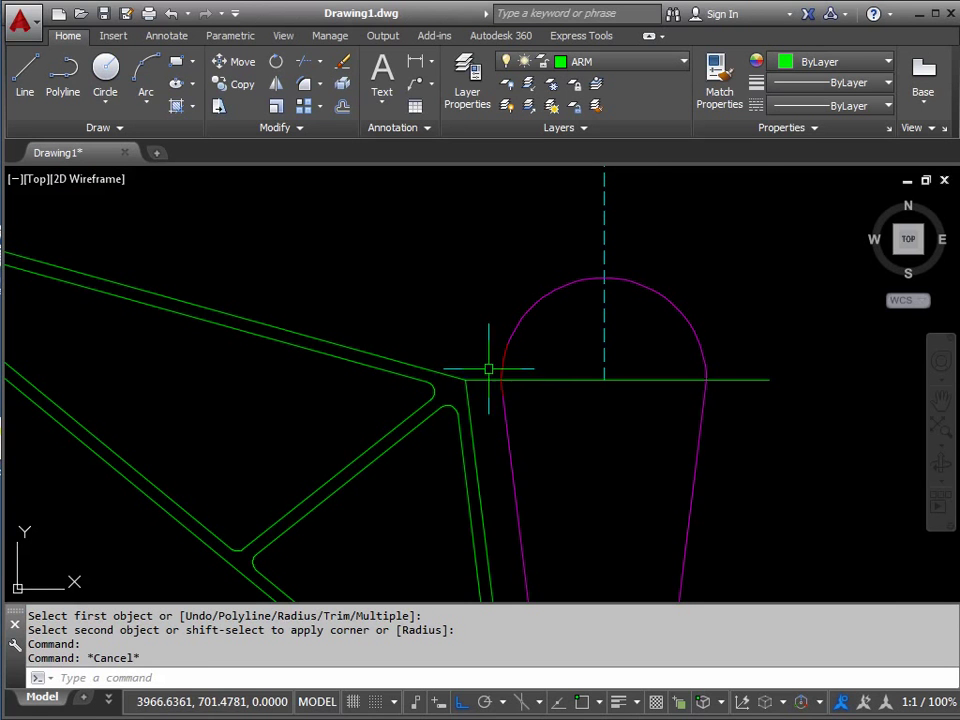
{"action": "scroll", "coordinate": [486, 394], "scroll_direction": "up", "scroll_amount": 2}
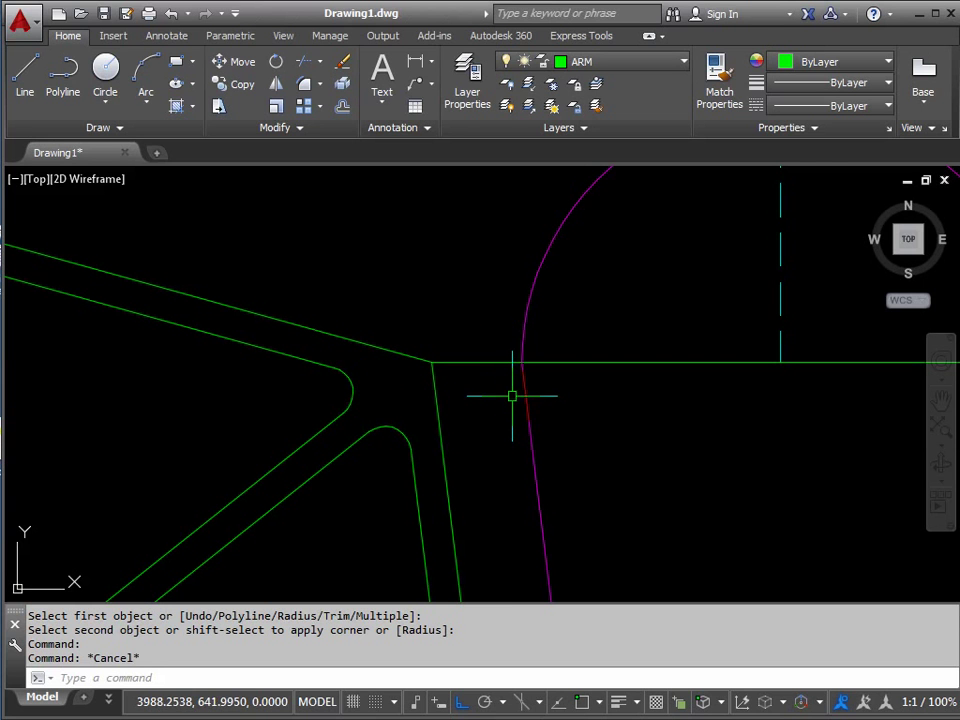
{"action": "mouse_move", "coordinate": [490, 361]}
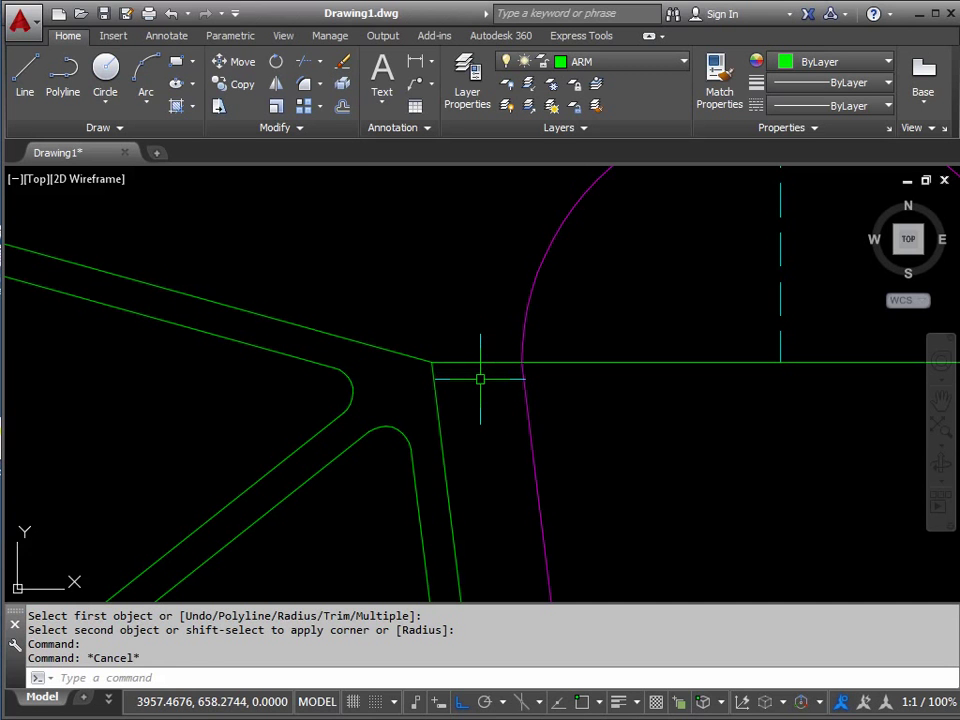
{"action": "left_click", "coordinate": [342, 106]}
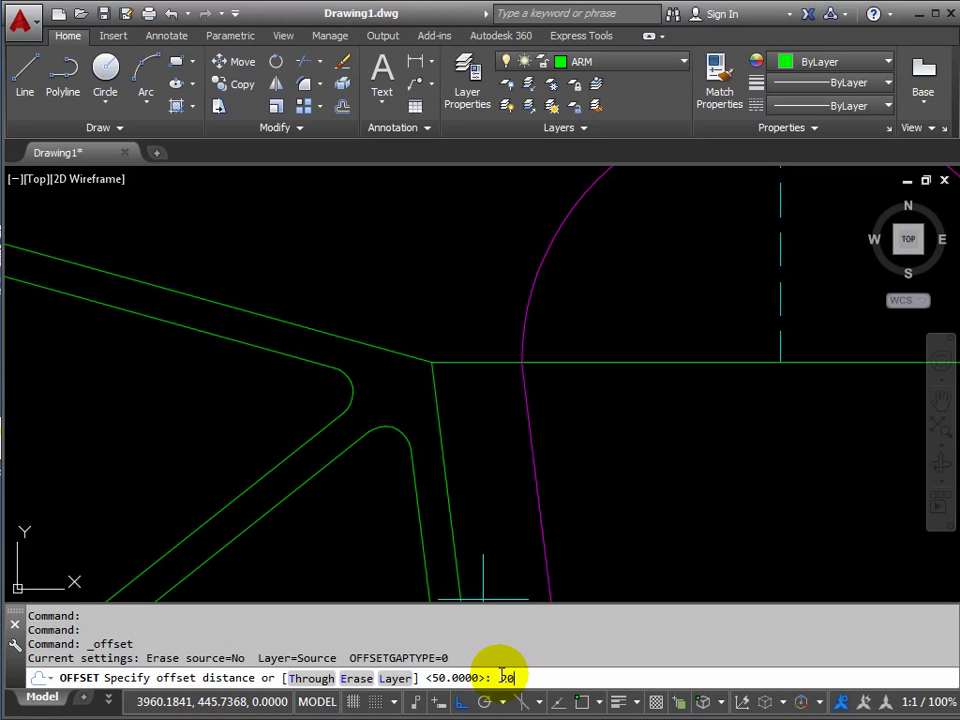
{"action": "type", "text": "20"}
{"action": "key", "text": "Return"}
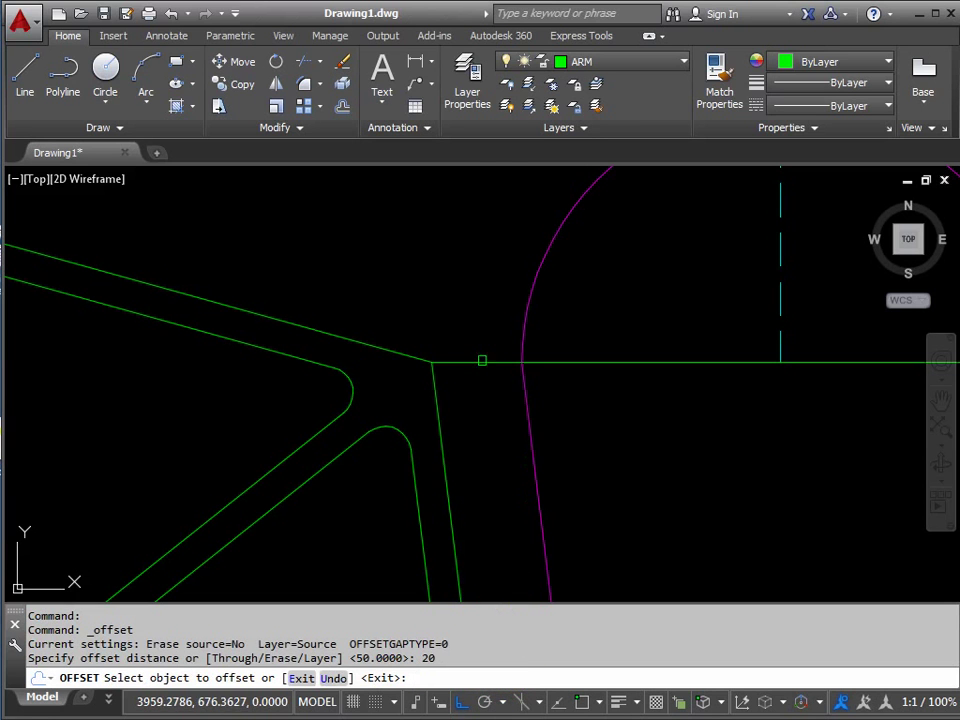
{"action": "left_click", "coordinate": [477, 361]}
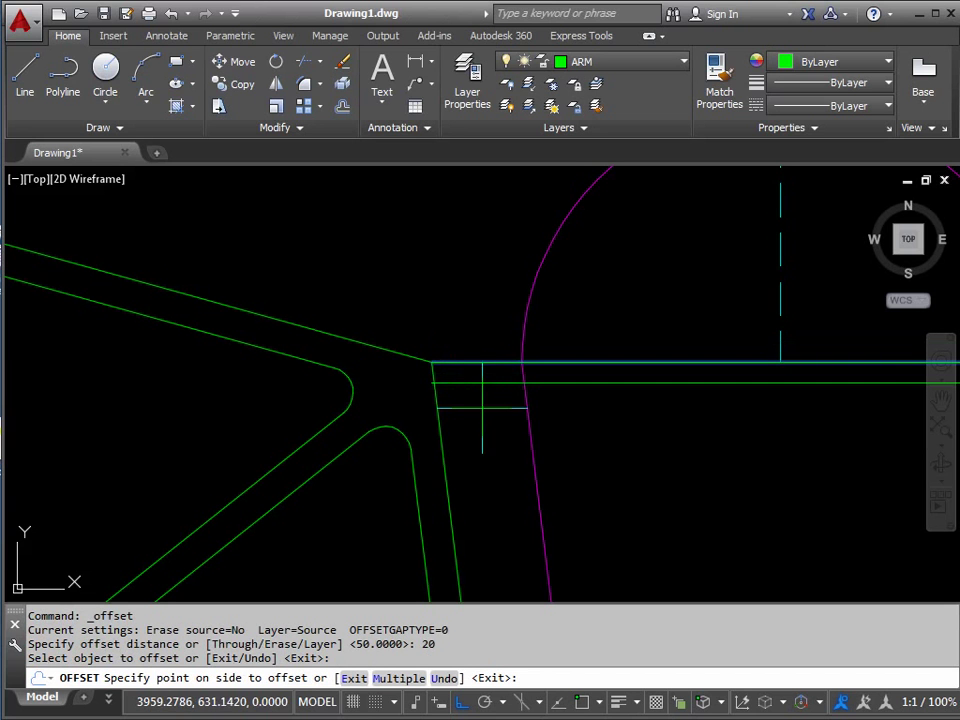
{"action": "left_click", "coordinate": [484, 412]}
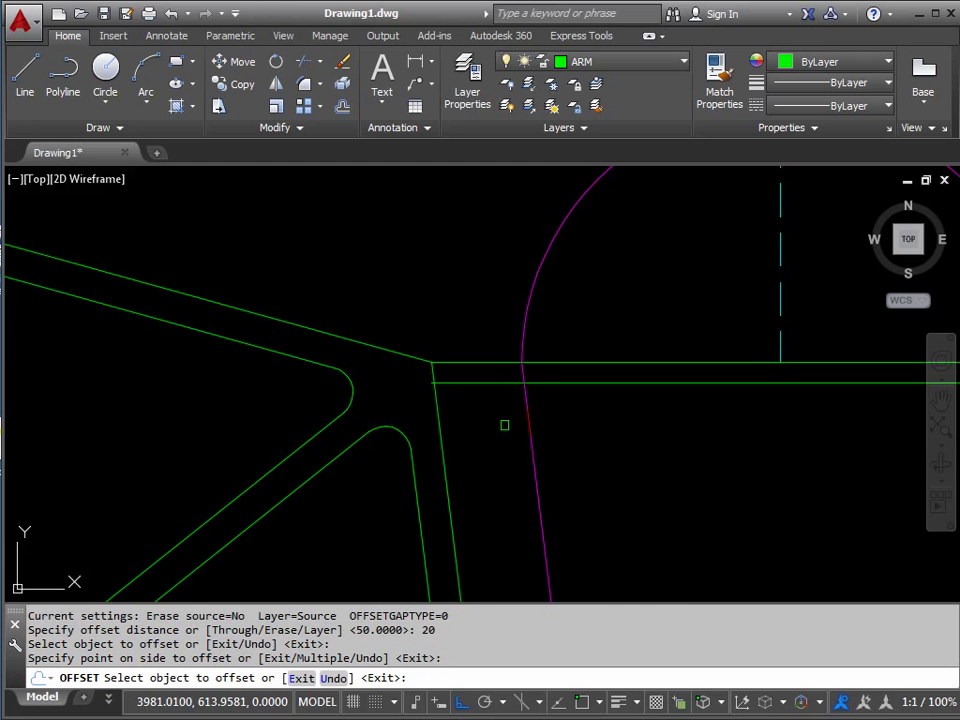
Offset the lower horizontal connection line at the column's base upwards by the same 20 units.
{"action": "scroll", "coordinate": [504, 425], "scroll_direction": "down", "scroll_amount": 3}
{"action": "middle_click_drag", "start_coordinate": [544, 557], "coordinate": [485, 367]}
{"action": "scroll", "coordinate": [487, 430], "scroll_direction": "down", "scroll_amount": 3}
{"action": "scroll", "coordinate": [485, 495], "scroll_direction": "up", "scroll_amount": 3}
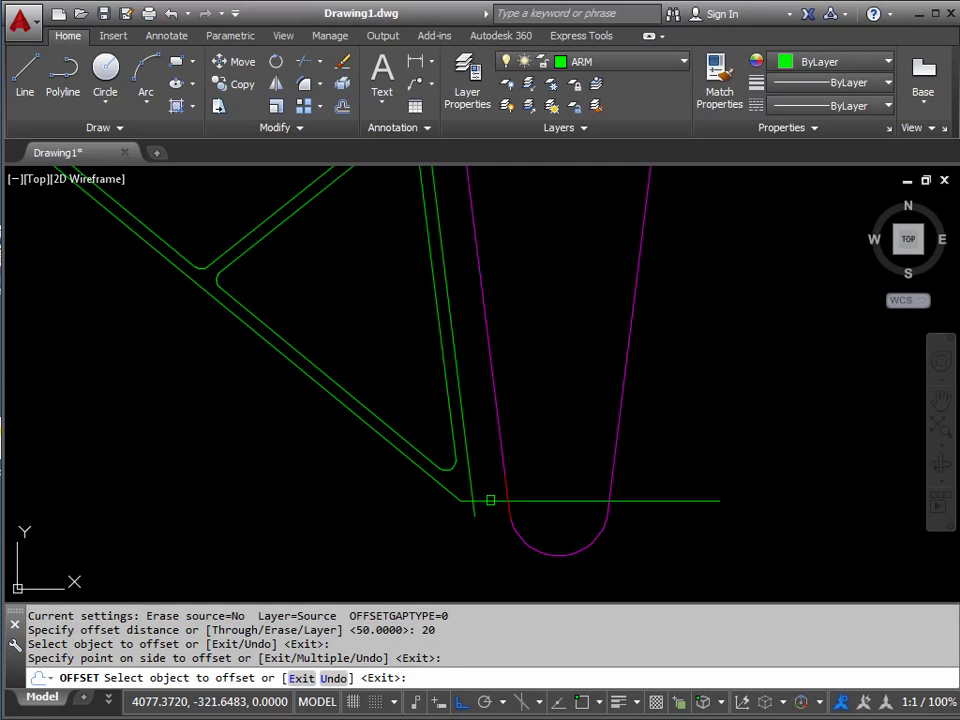
{"action": "left_click", "coordinate": [490, 499]}
{"action": "left_click", "coordinate": [531, 416]}
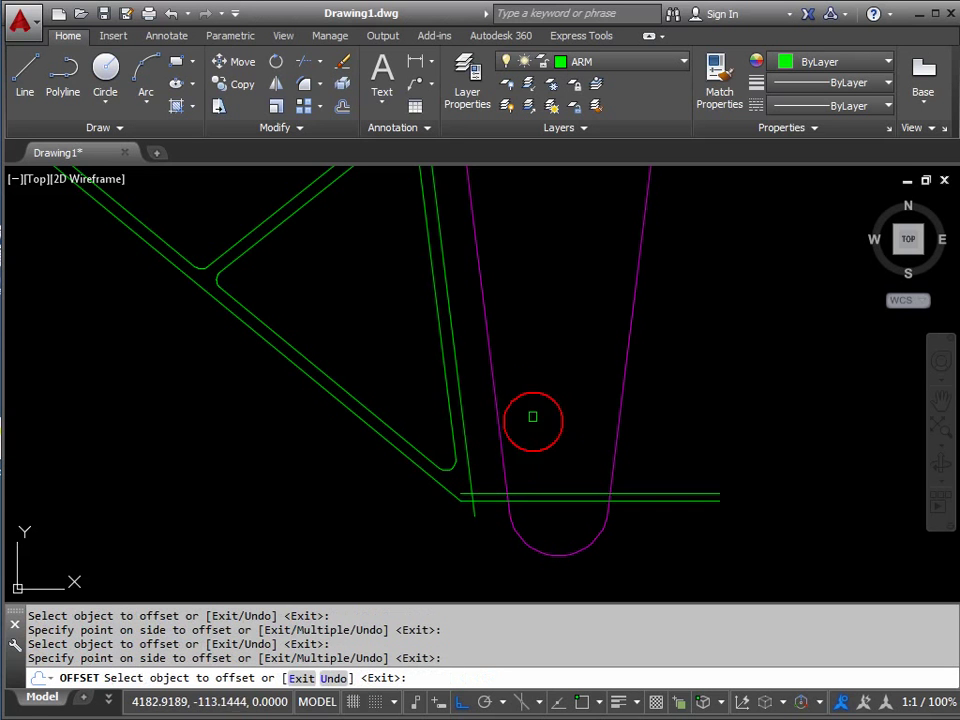
{"action": "key", "text": "Escape"}
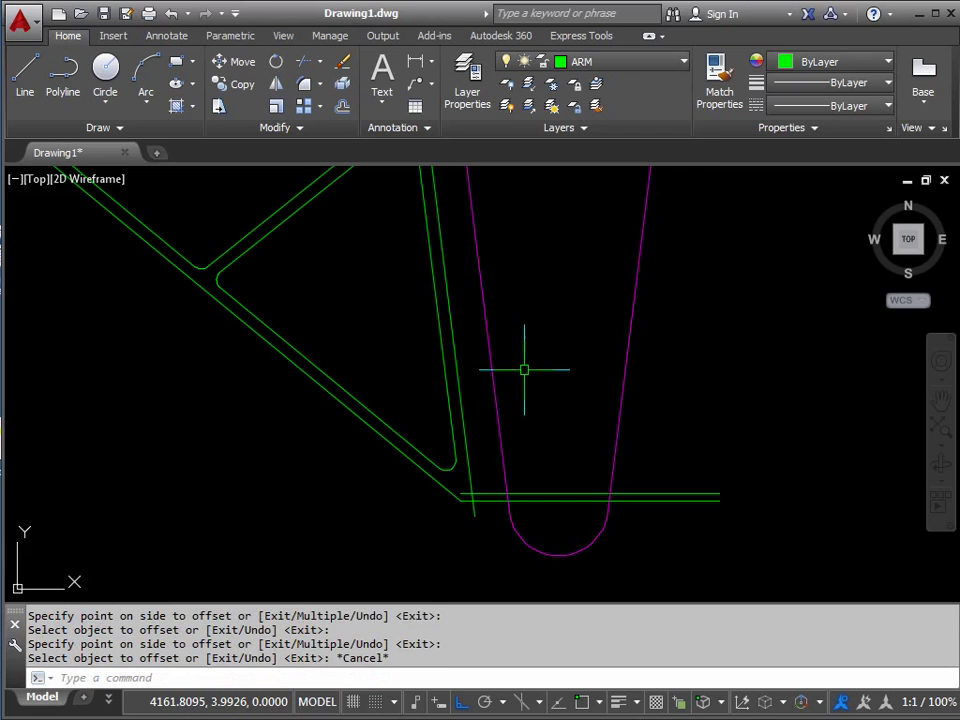
Fillet both offset horizontal lines with the steep arm line nearest the column at radius 0 to form sharp corners.
{"action": "mouse_move", "coordinate": [523, 370]}
{"action": "middle_mouse_down"}
{"action": "mouse_move", "coordinate": [514, 455]}
{"action": "mouse_move", "coordinate": [514, 446]}
{"action": "middle_mouse_up"}
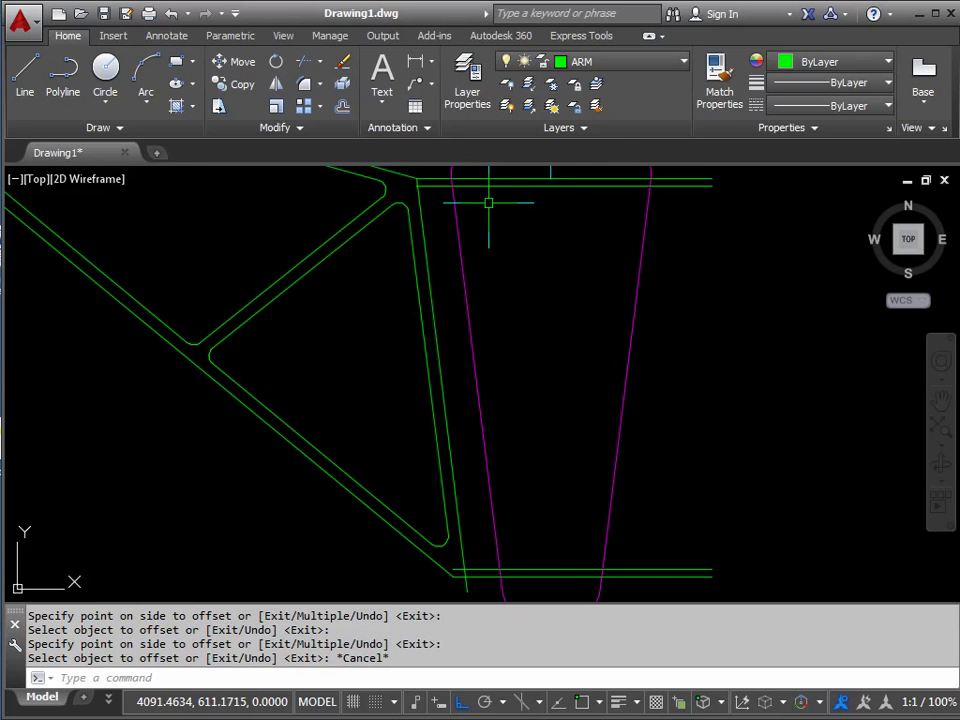
{"action": "left_click", "coordinate": [305, 85]}
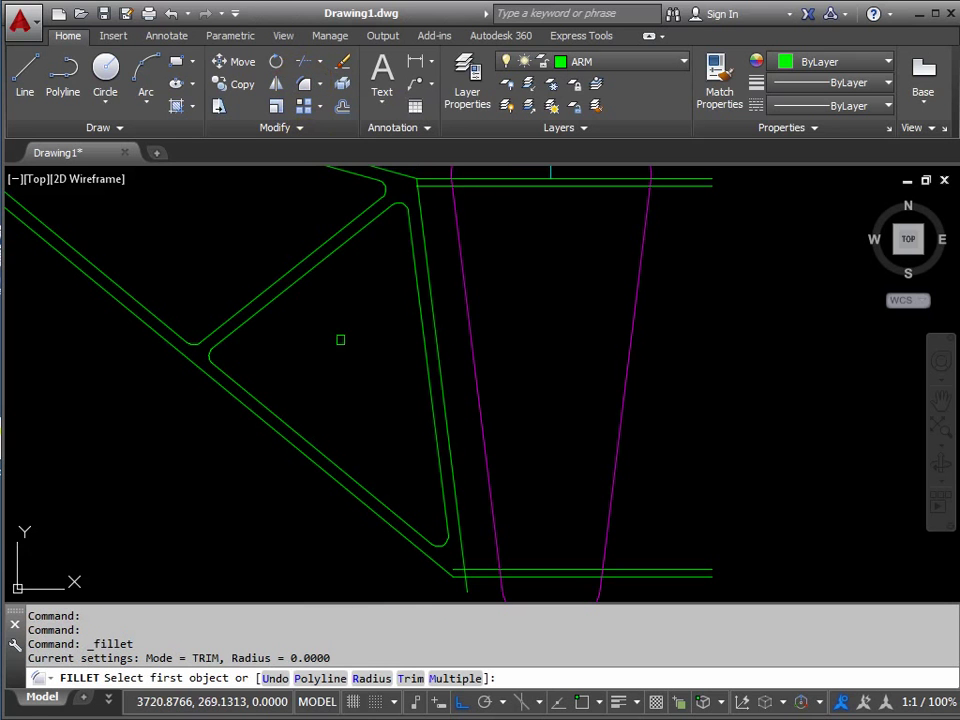
{"action": "left_click", "coordinate": [482, 567]}
{"action": "left_click", "coordinate": [459, 540]}
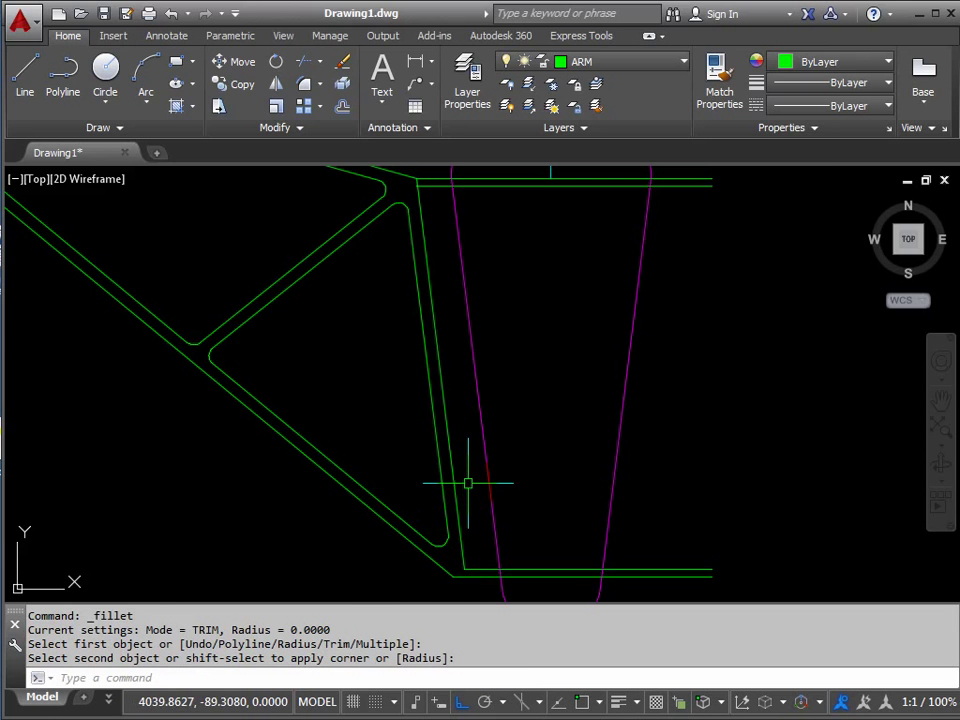
{"action": "key", "text": "space"}
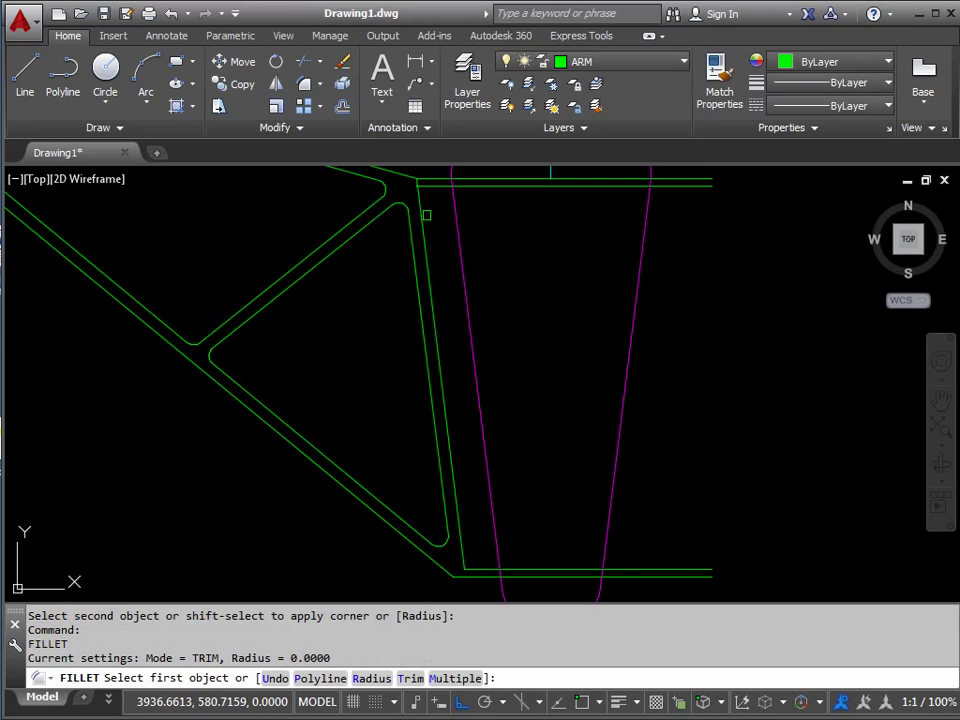
{"action": "left_click", "coordinate": [420, 207]}
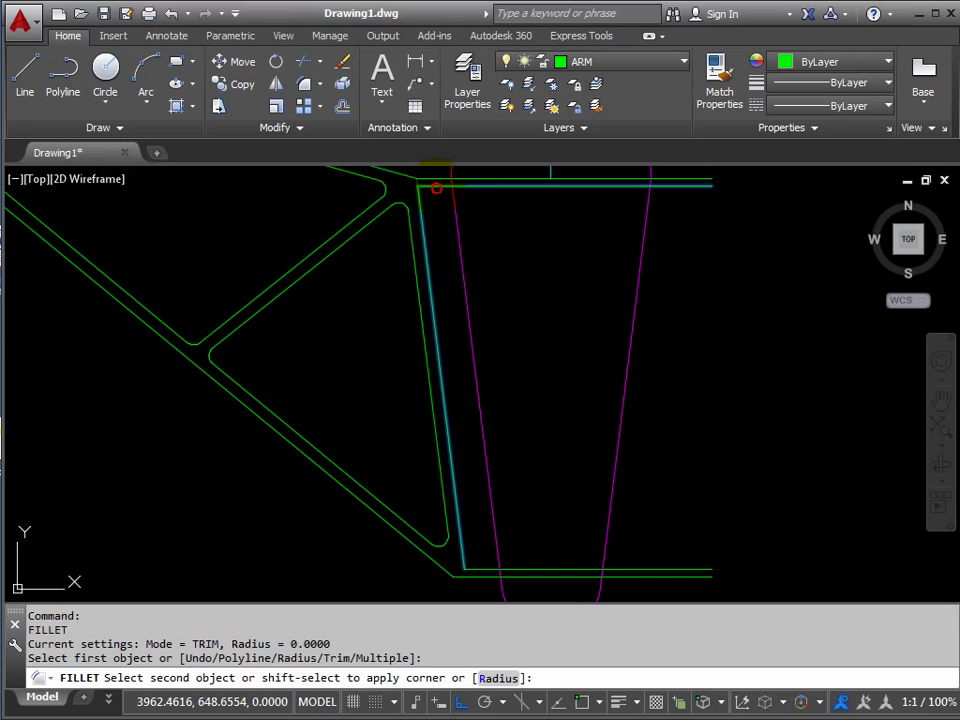
{"action": "left_click", "coordinate": [437, 188]}
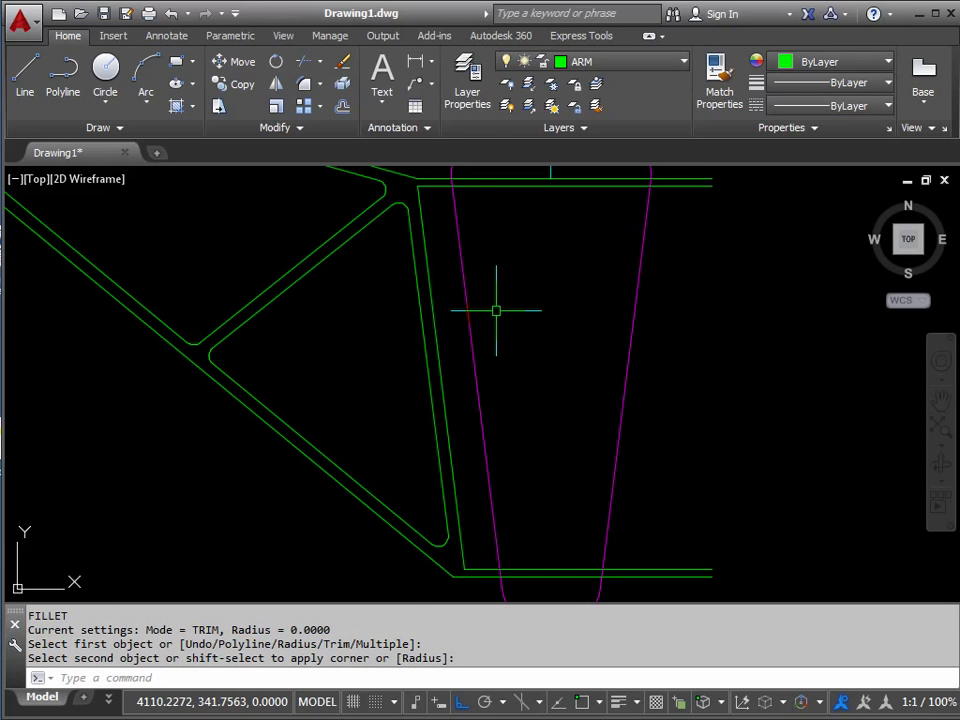
Trim the upper and lower pairs of horizontal connection lines back to the column's arm-side edge.
{"action": "left_click", "coordinate": [303, 64]}
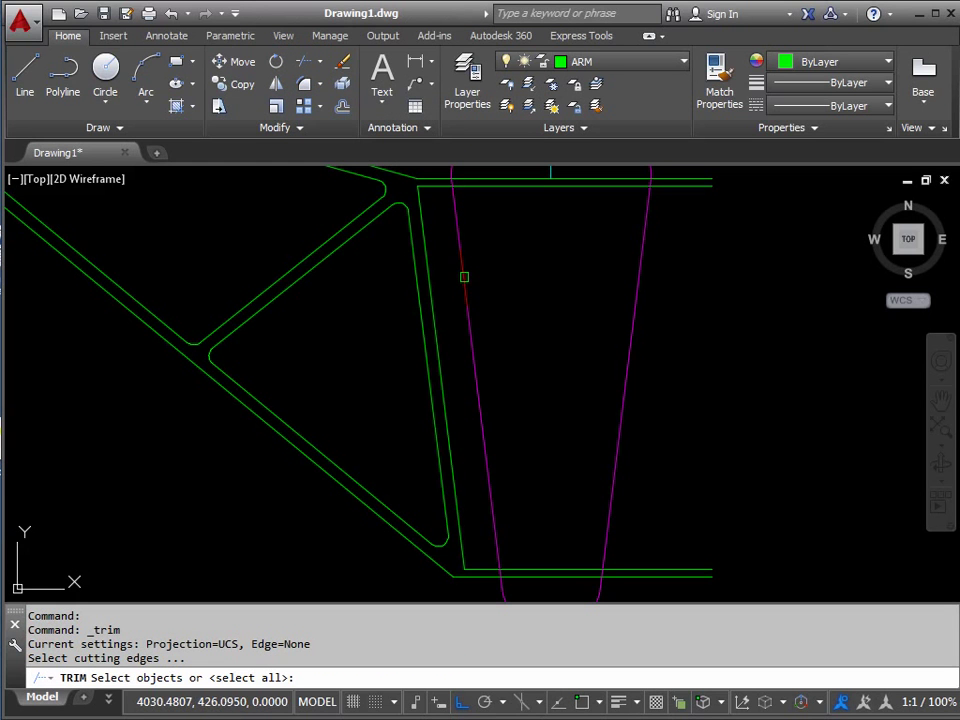
{"action": "left_click", "coordinate": [464, 277]}
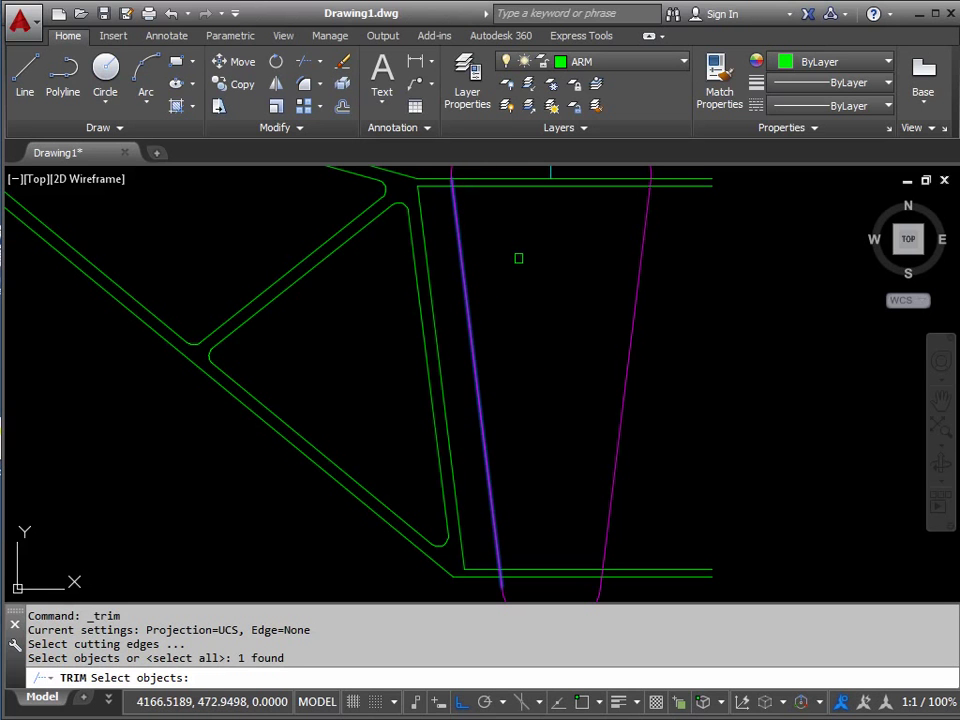
{"action": "key", "text": "Return"}
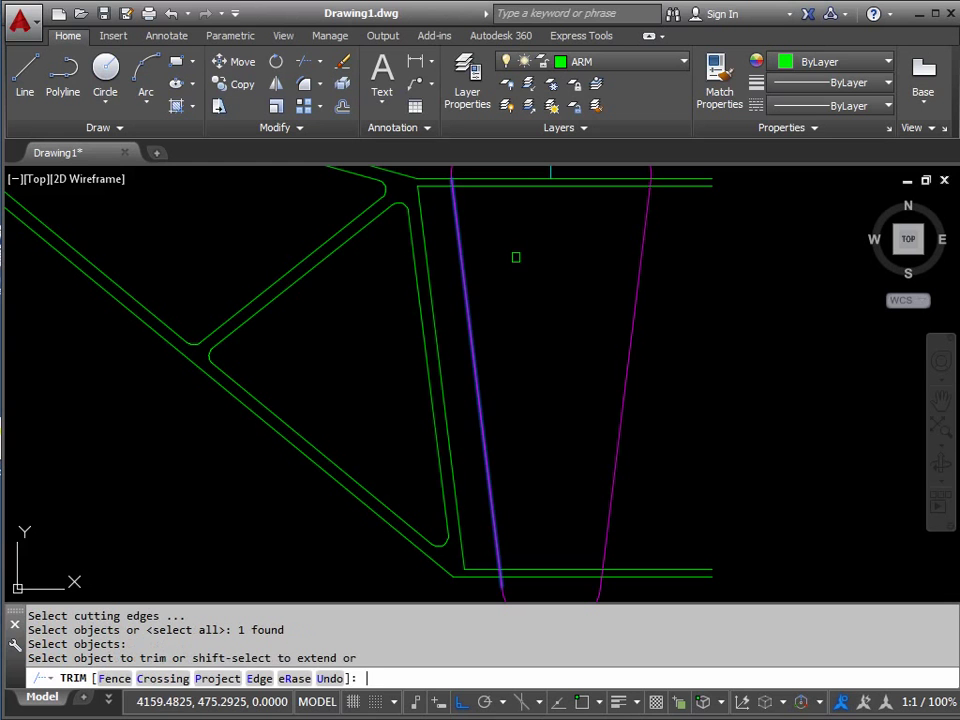
{"action": "left_click", "coordinate": [490, 179]}
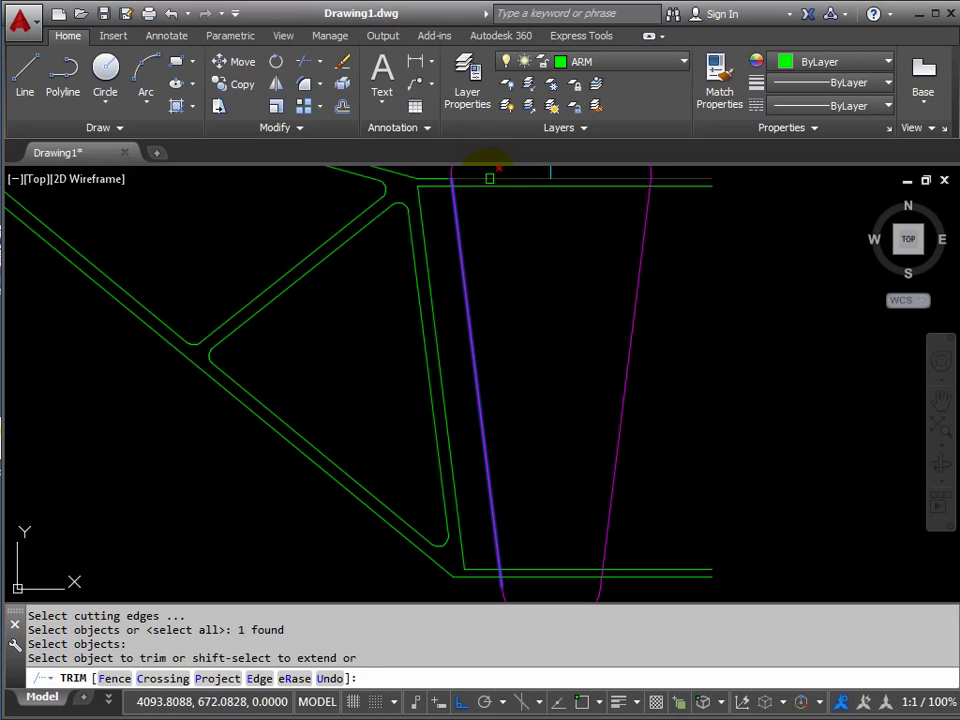
{"action": "left_click", "coordinate": [490, 182]}
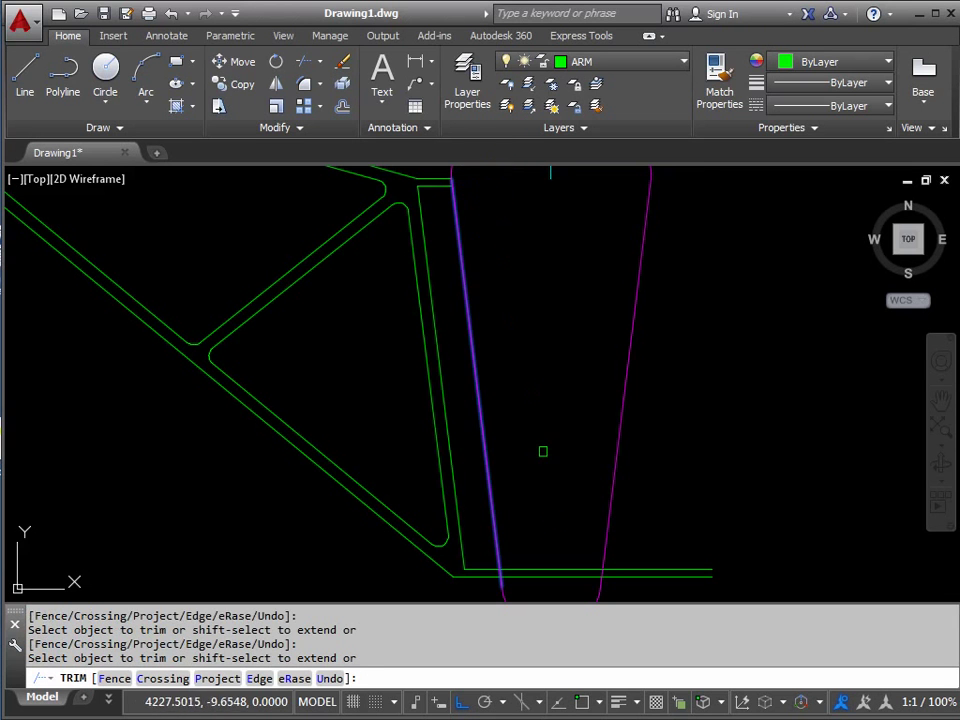
{"action": "left_click", "coordinate": [532, 566]}
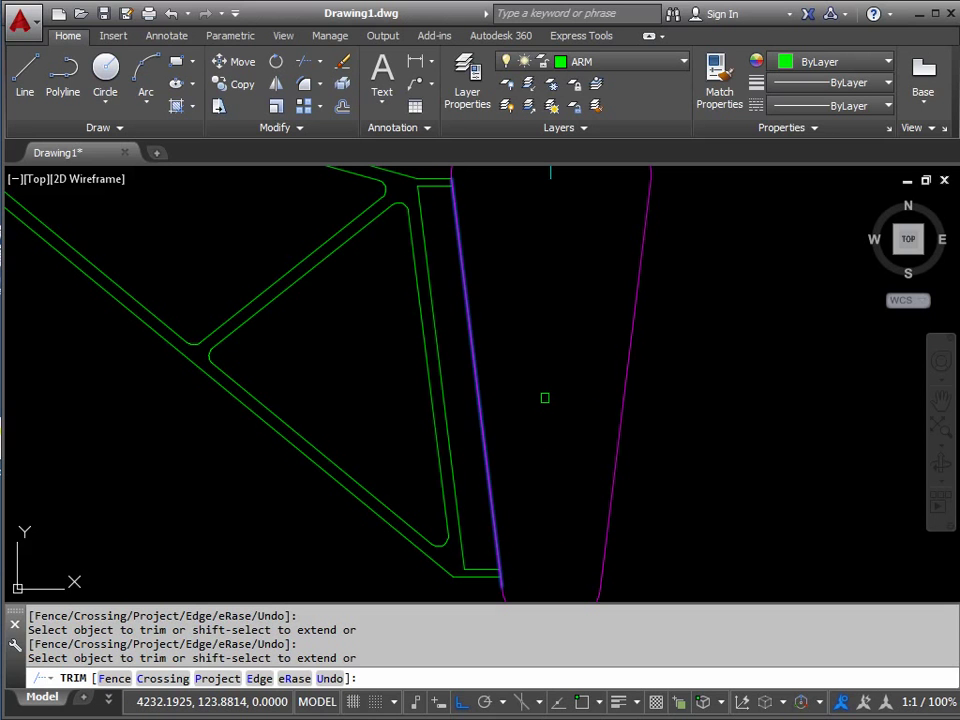
{"action": "key", "text": "Escape"}
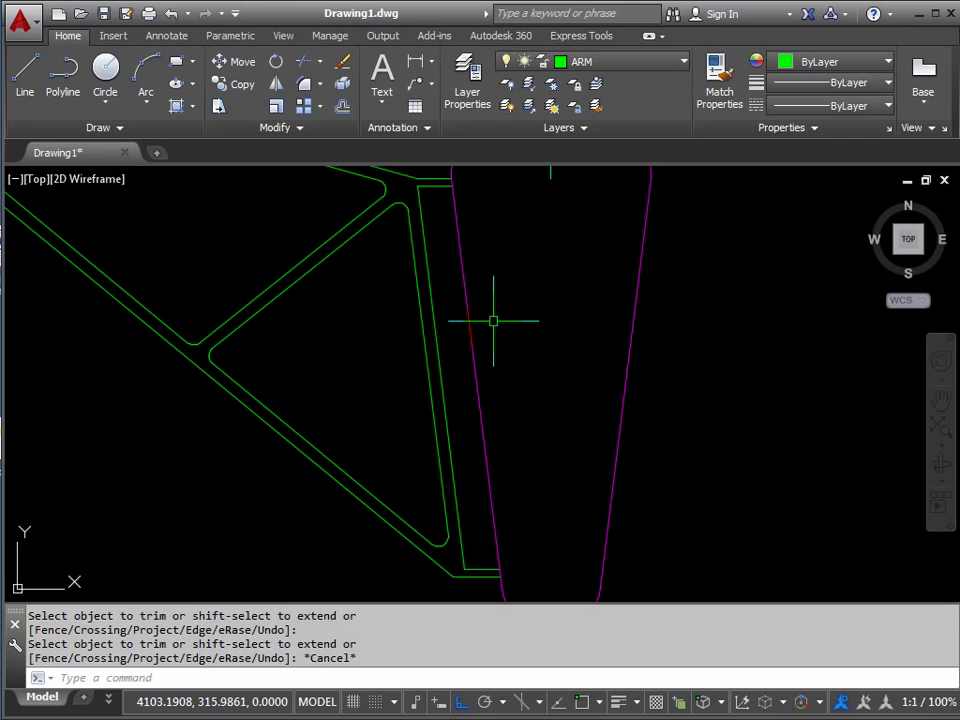
Mirror the complete green arm, excluding the column edge, about the column's vertical centreline with object snap on, keeping the source objects.
{"action": "scroll", "coordinate": [502, 317], "scroll_direction": "down", "scroll_amount": 5}
{"action": "middle_click_drag", "start_coordinate": [506, 304], "coordinate": [513, 385]}
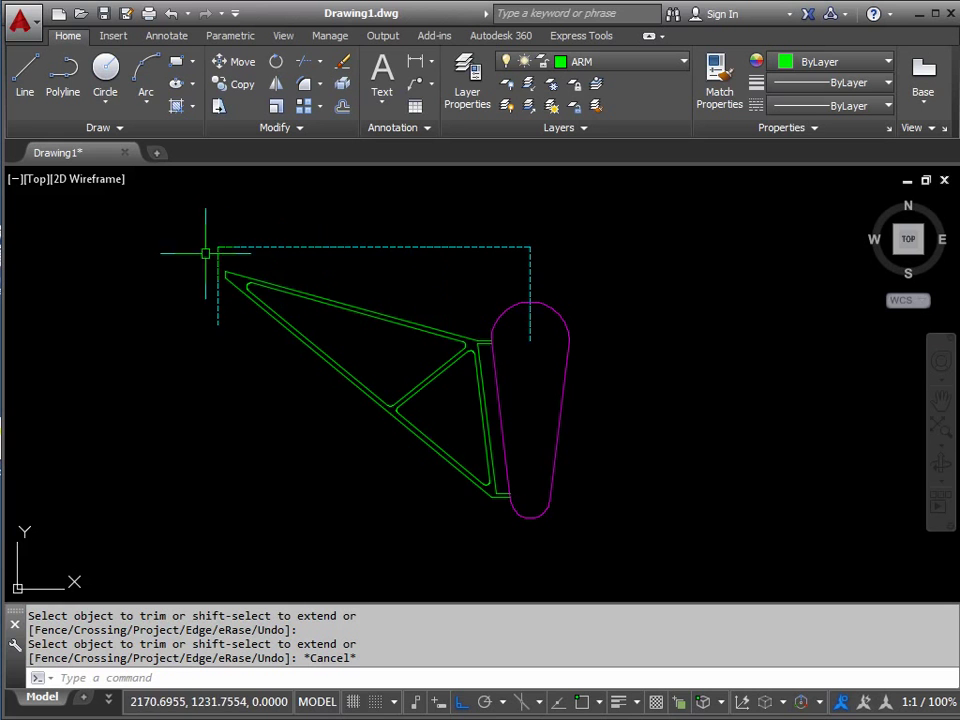
{"action": "middle_click_drag", "start_coordinate": [623, 333], "coordinate": [551, 316]}
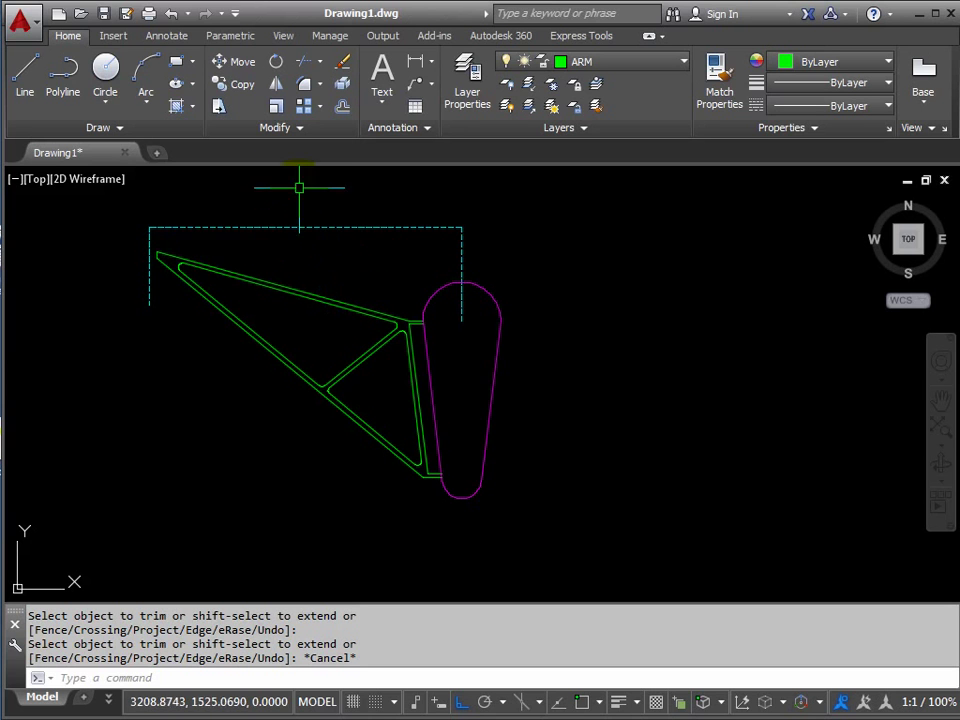
{"action": "left_click", "coordinate": [301, 129]}
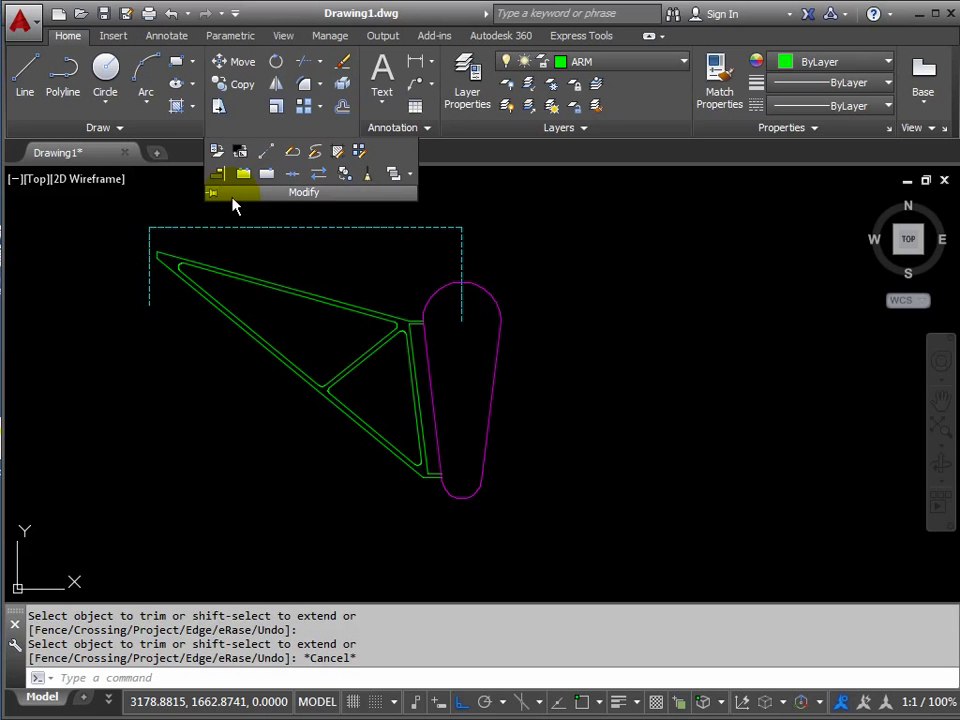
{"action": "key", "text": "Escape"}
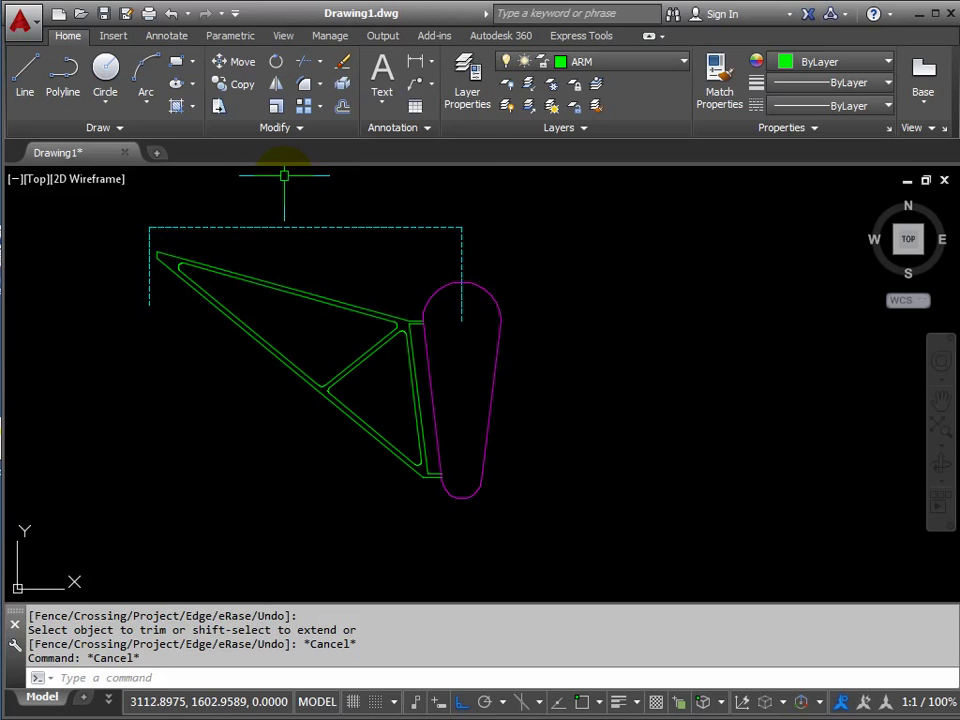
{"action": "type", "text": "MI"}
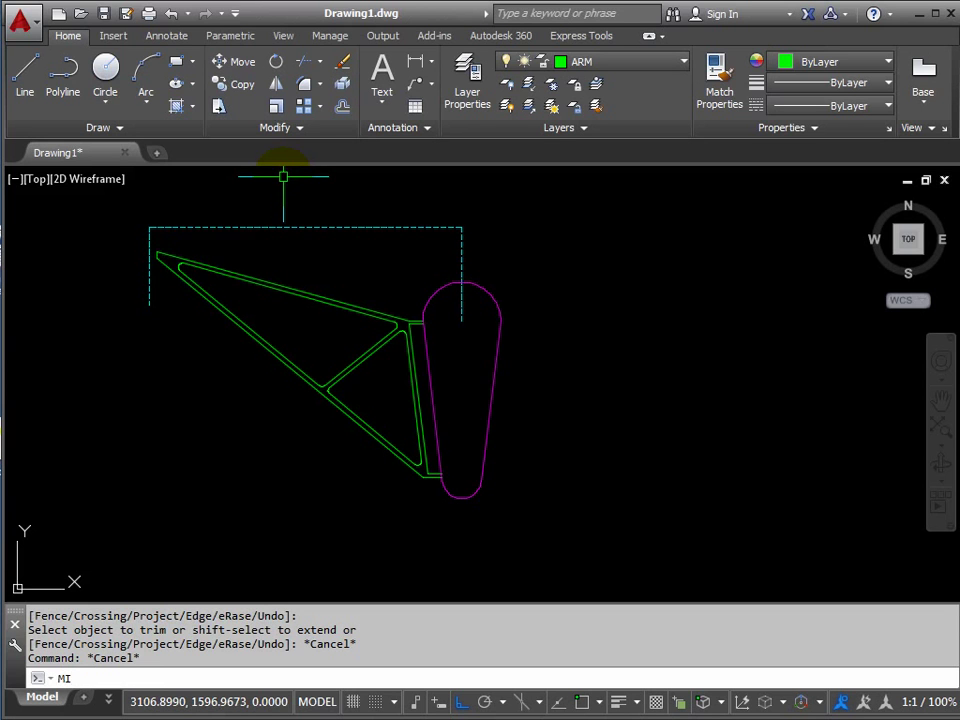
{"action": "key", "text": "Return"}
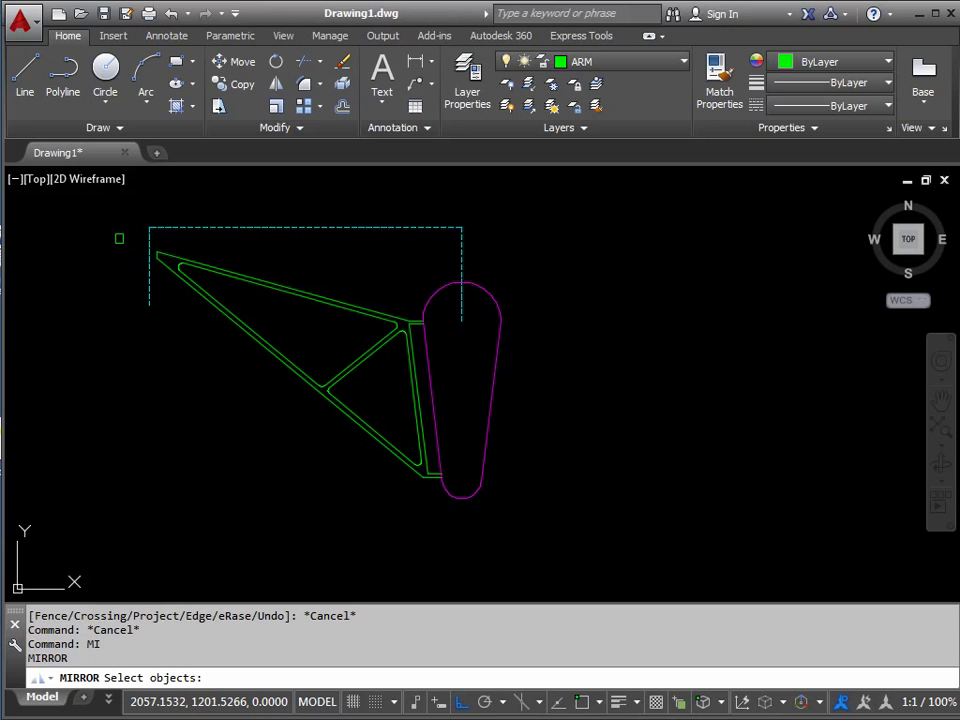
{"action": "left_click", "coordinate": [119, 238]}
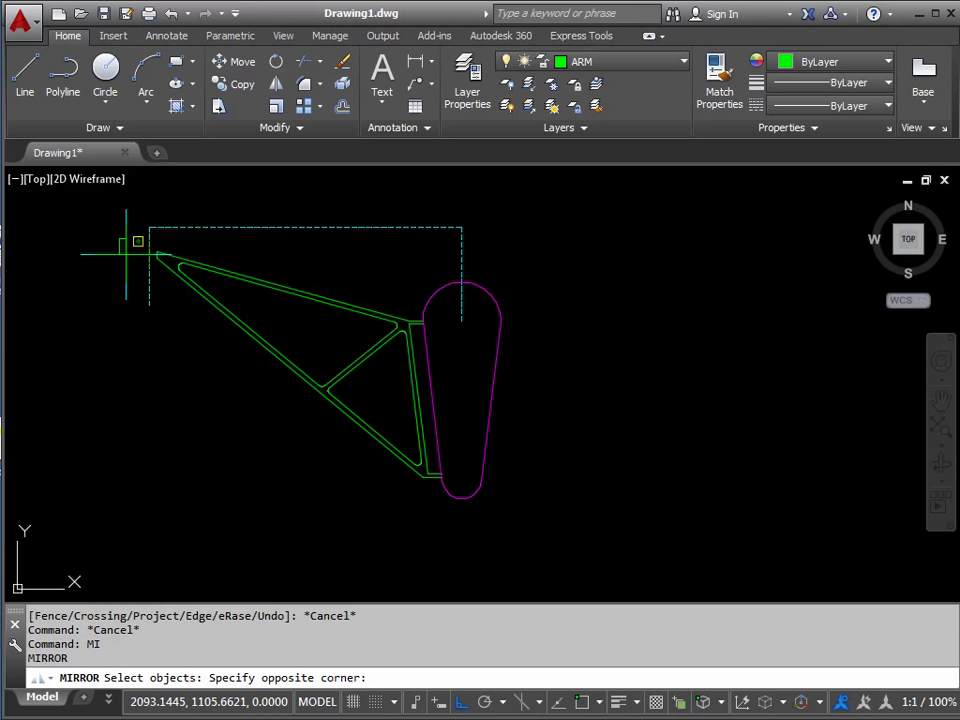
{"action": "left_click", "coordinate": [455, 487]}
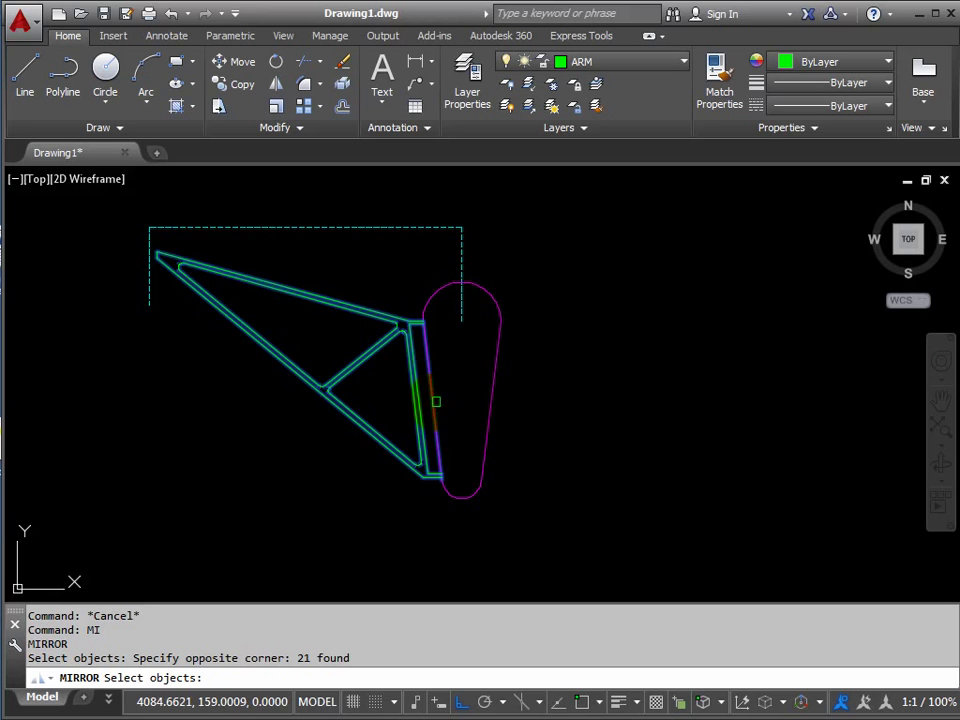
{"action": "left_click", "coordinate": [433, 403], "text": "shift"}
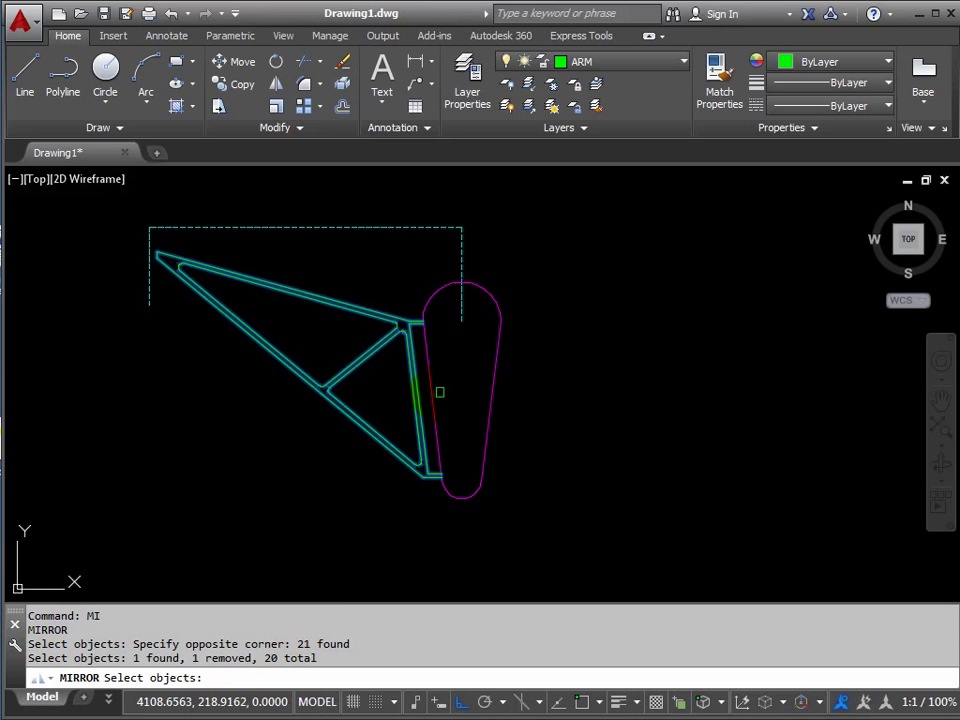
{"action": "key", "text": "Return"}
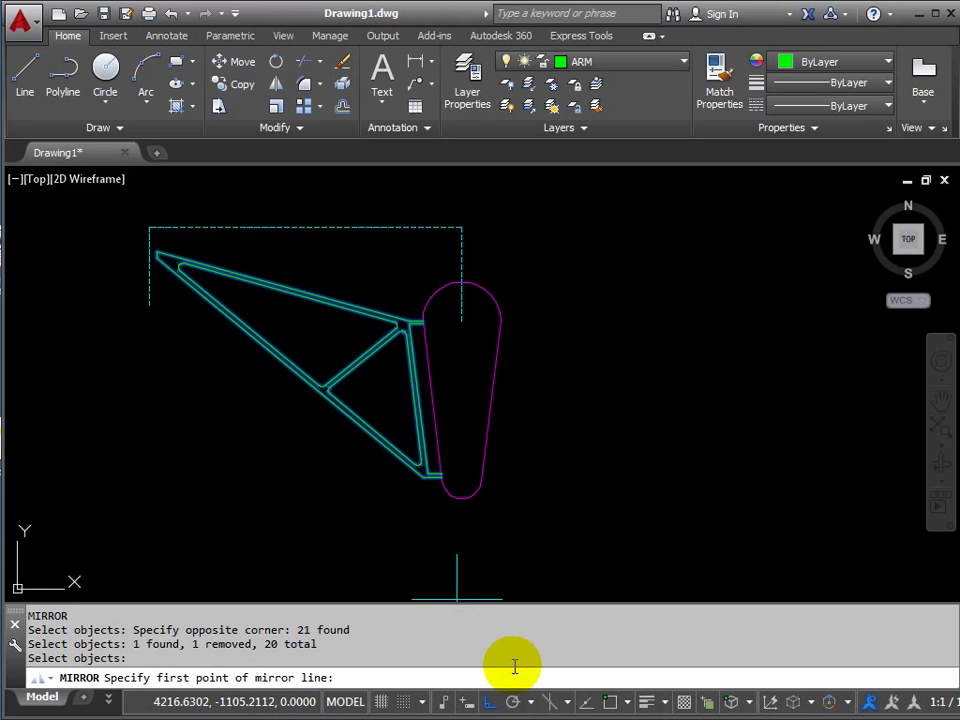
{"action": "left_click", "coordinate": [610, 705]}
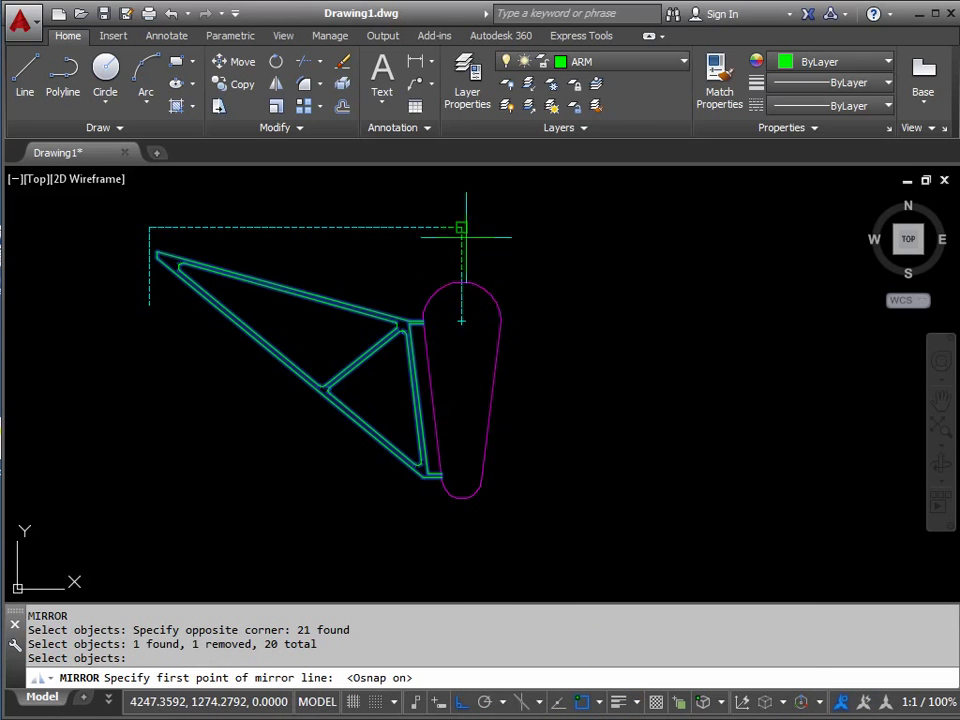
{"action": "left_click", "coordinate": [461, 479]}
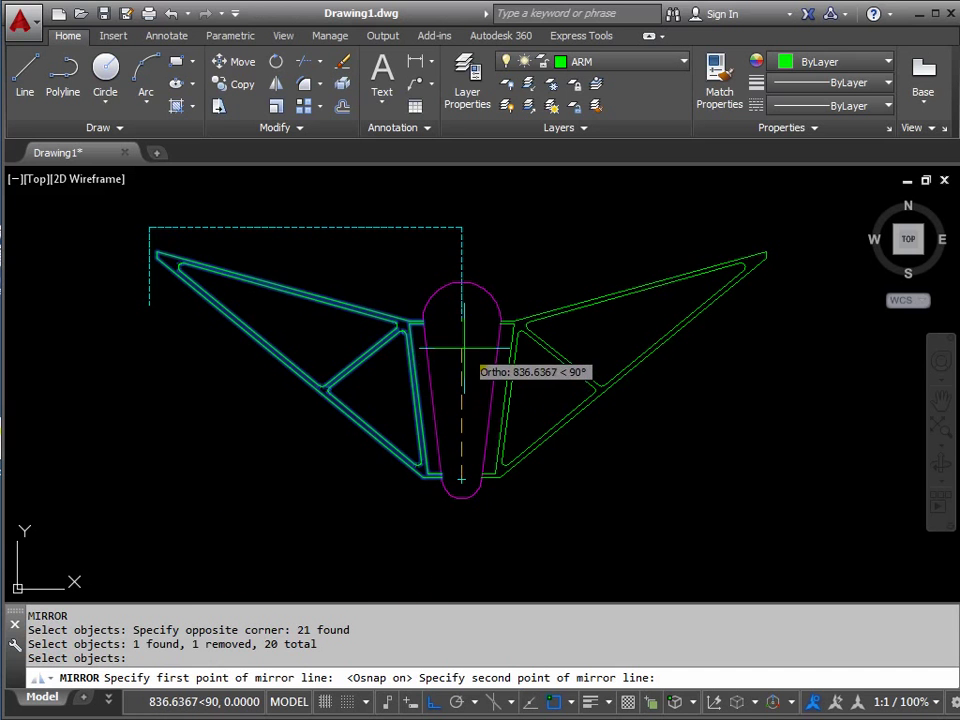
{"action": "left_click", "coordinate": [461, 228]}
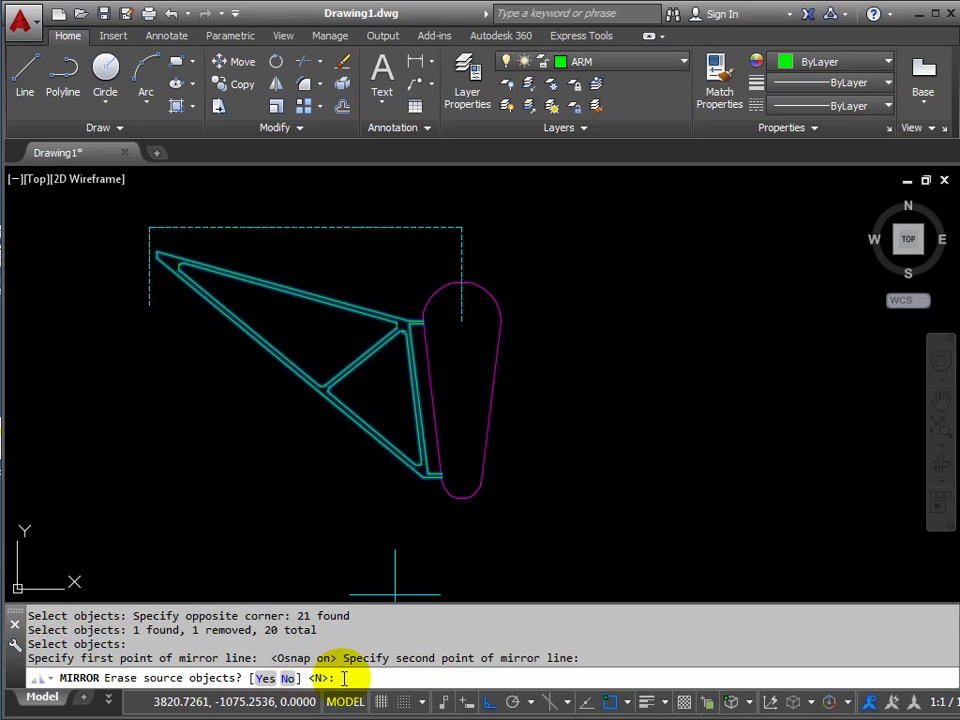
{"action": "key", "text": "Return"}
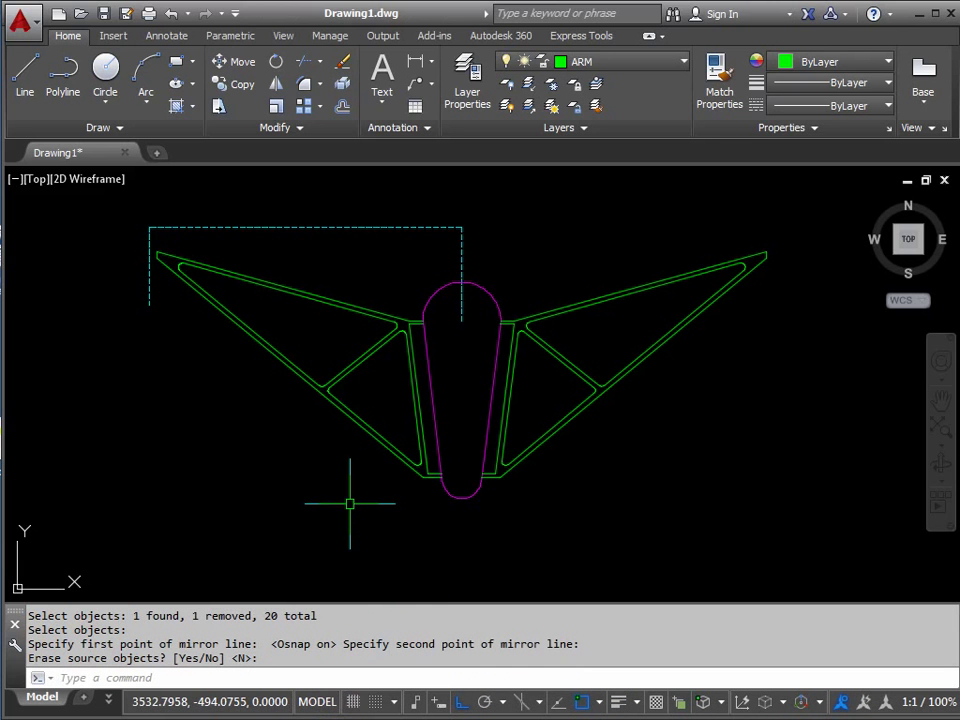